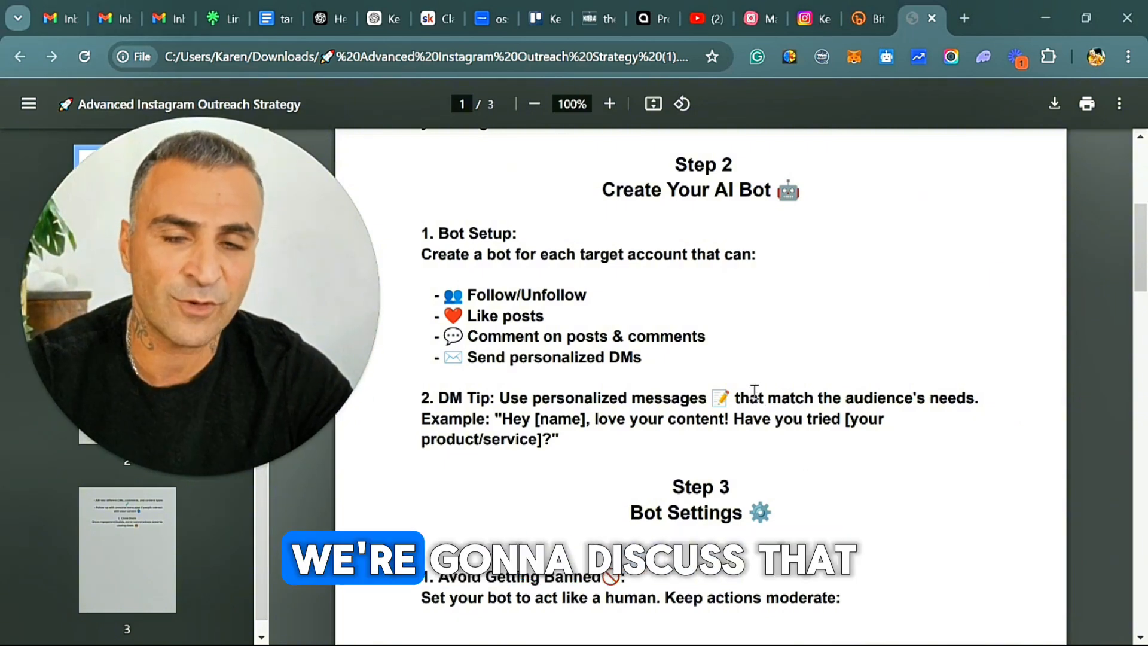
Read through the outreach strategy document from the AI bot setup in Step 2 to closing deals in Step 5.
scroll(761, 385, down, 2)
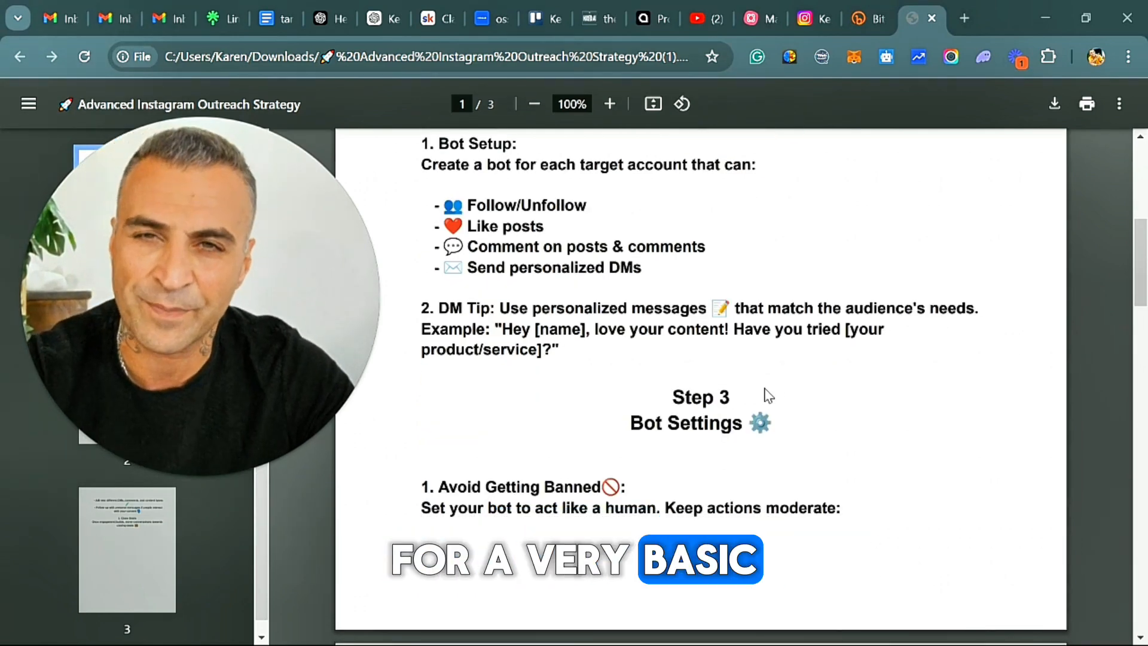
scroll(683, 324, down, 2)
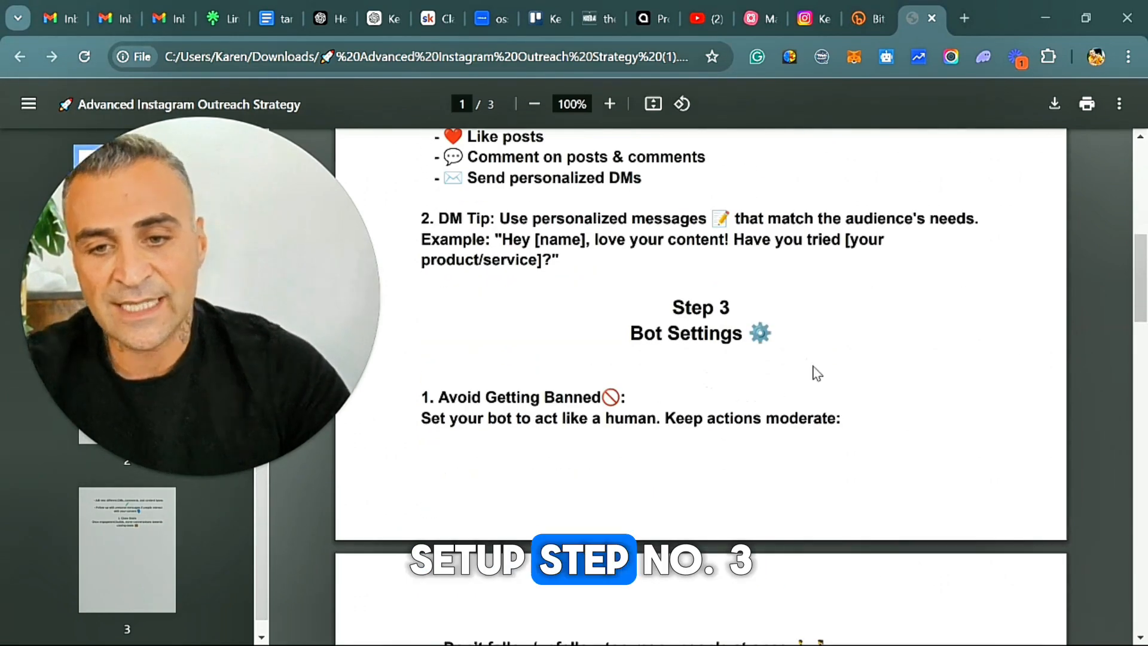
scroll(781, 403, down, 2)
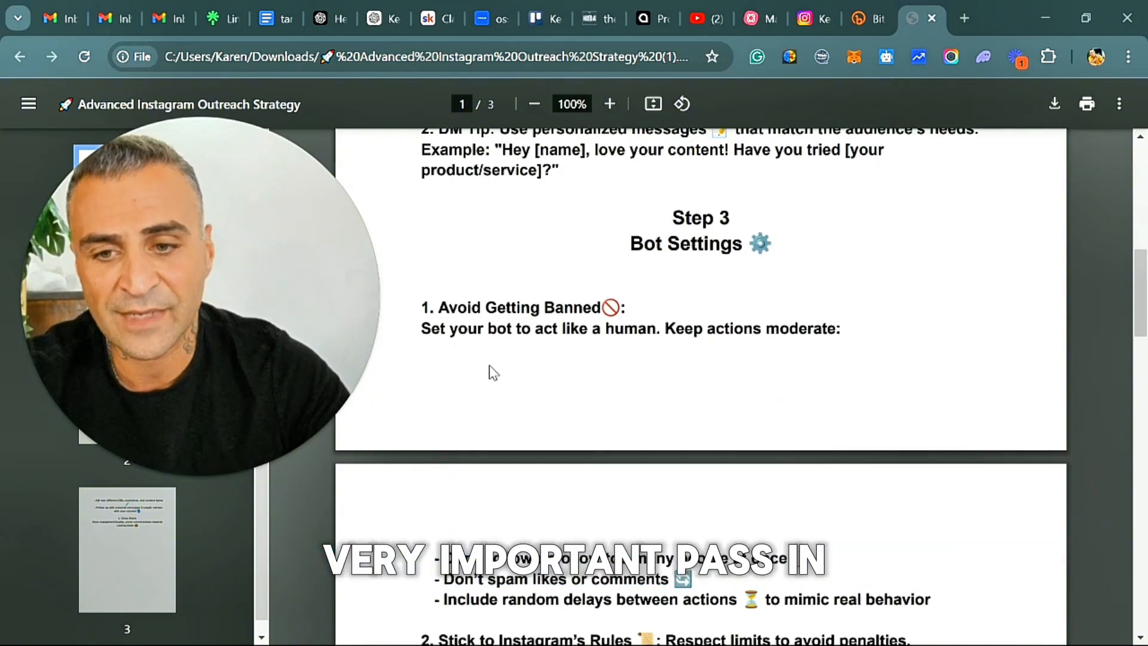
scroll(812, 390, down, 4)
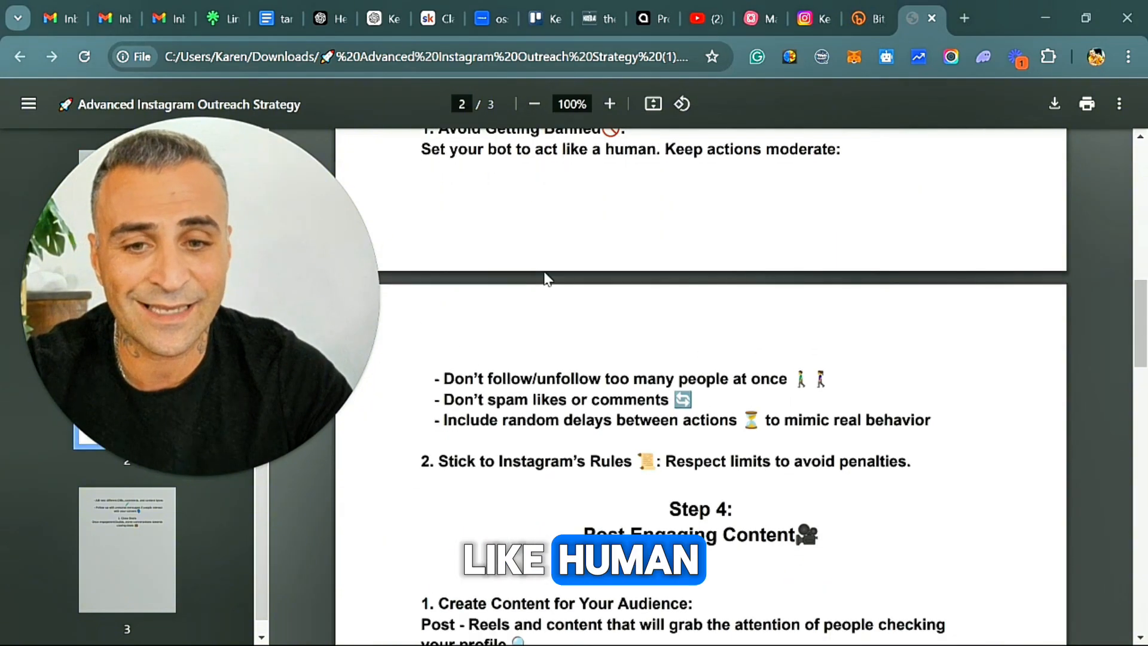
scroll(757, 437, down, 3)
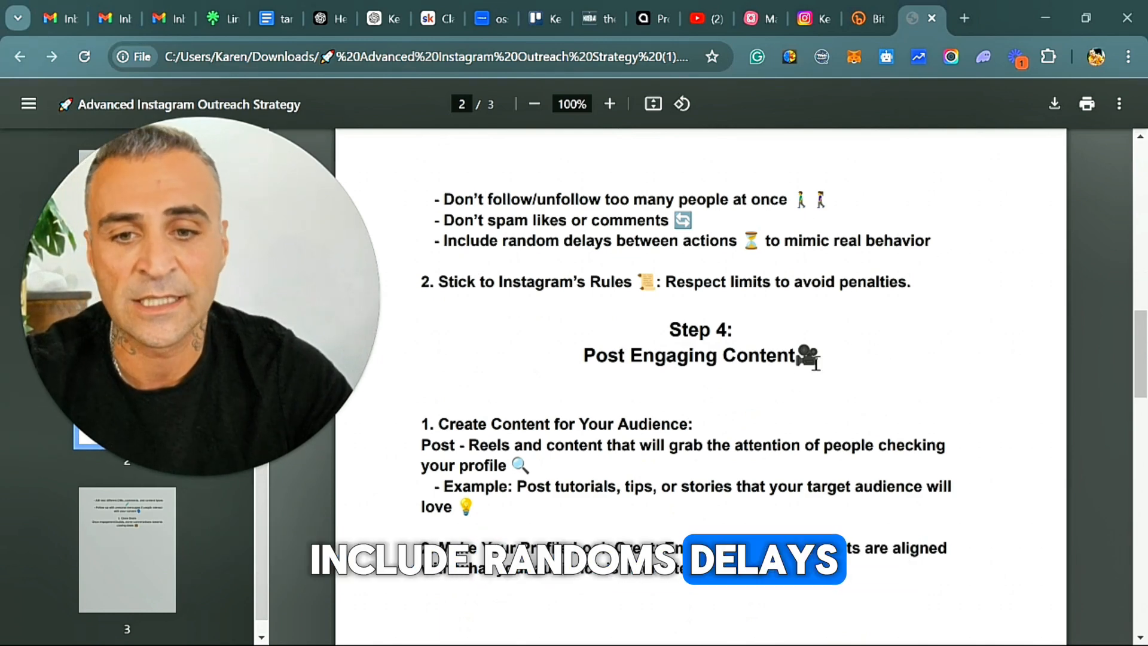
scroll(928, 333, down, 2)
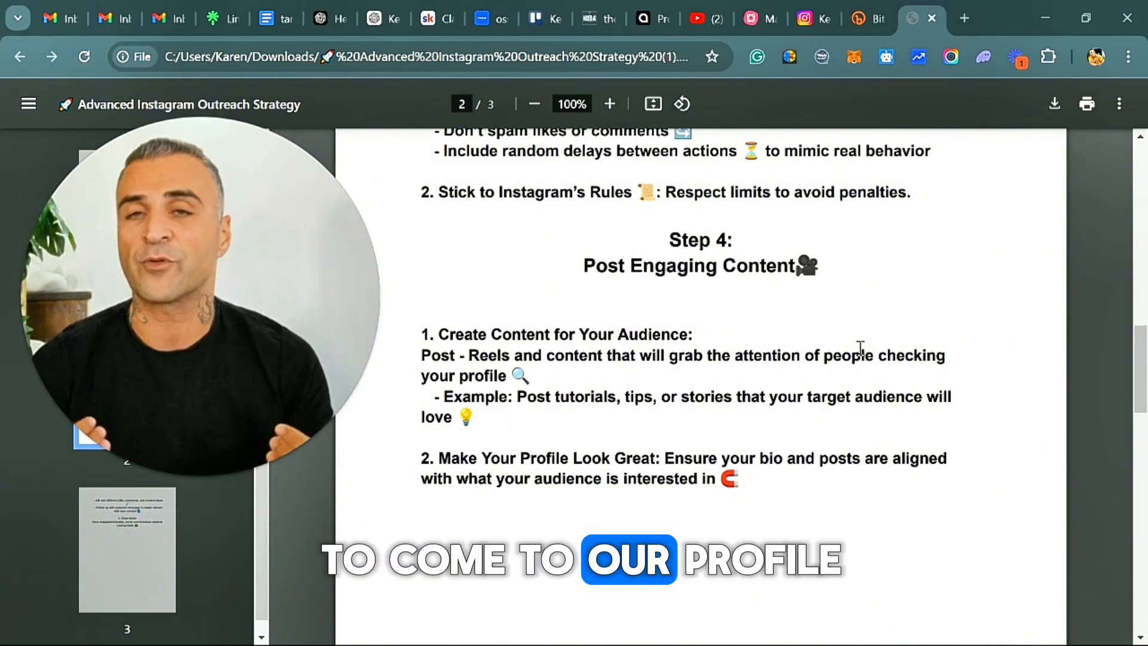
scroll(860, 347, down, 3)
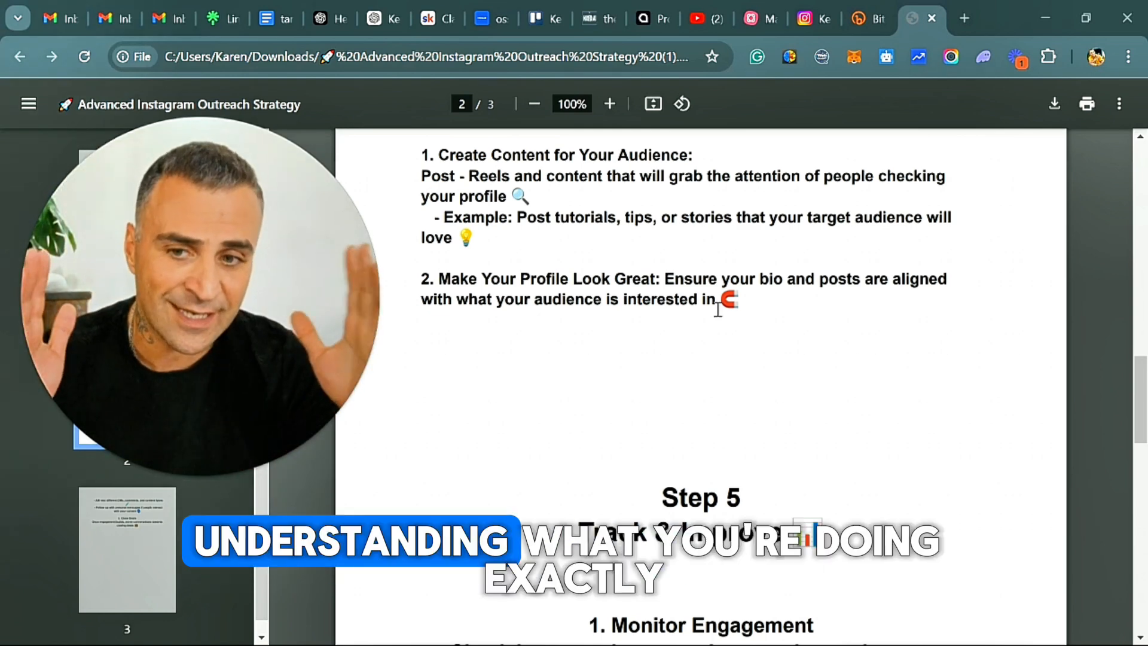
scroll(830, 295, down, 4)
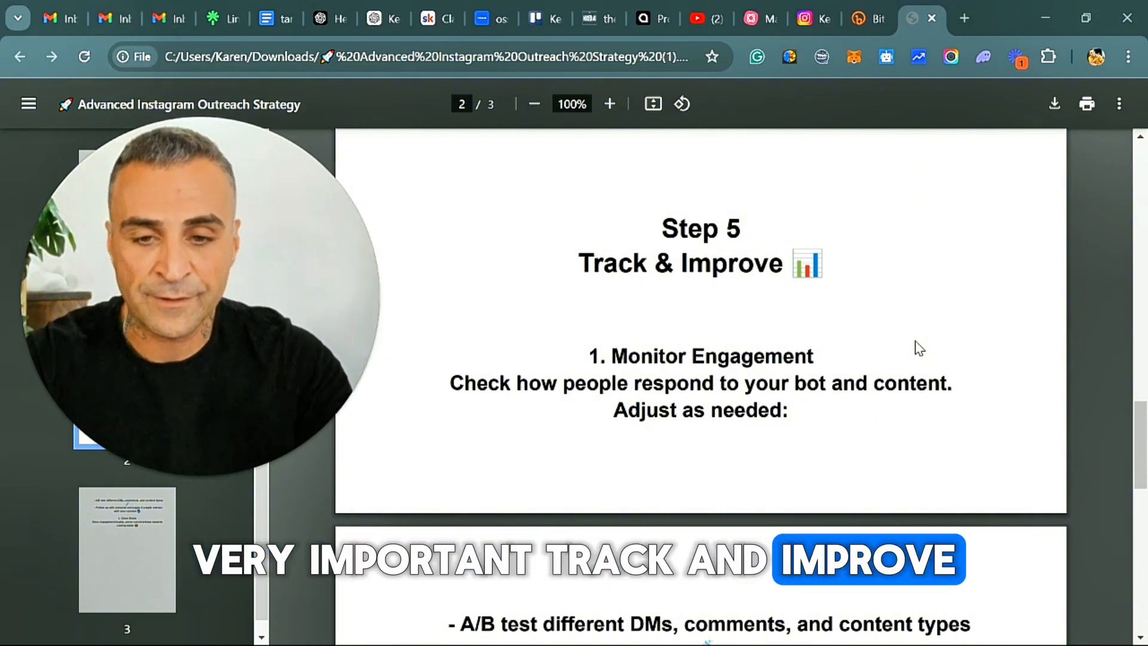
scroll(705, 499, down, 2)
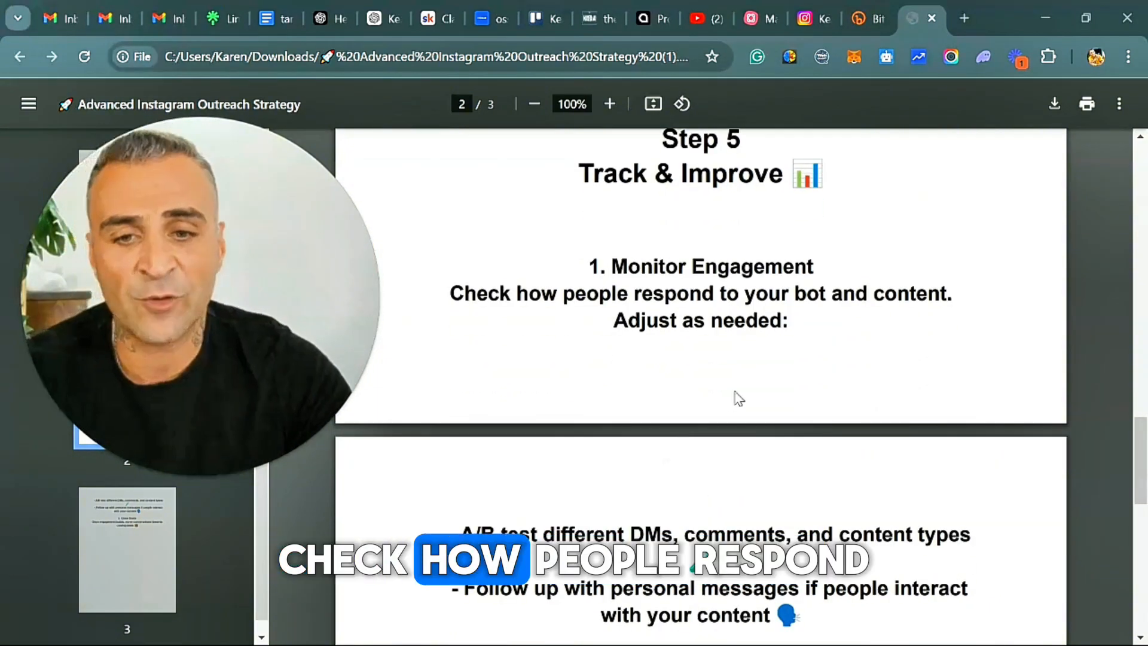
scroll(821, 384, down, 5)
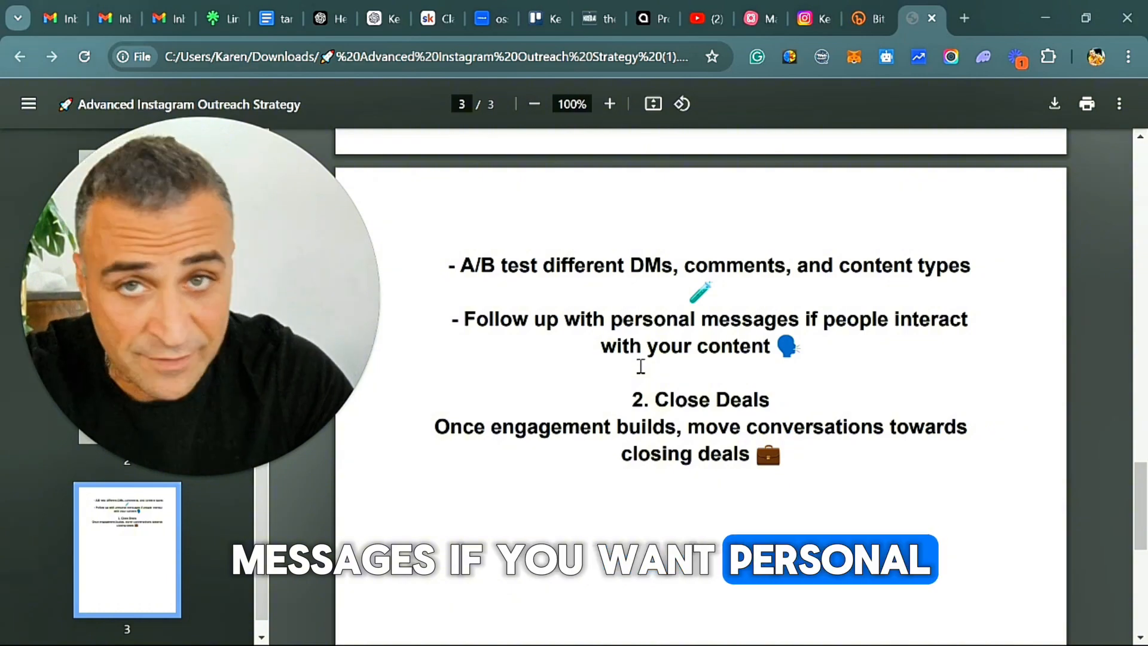
scroll(677, 435, down, 3)
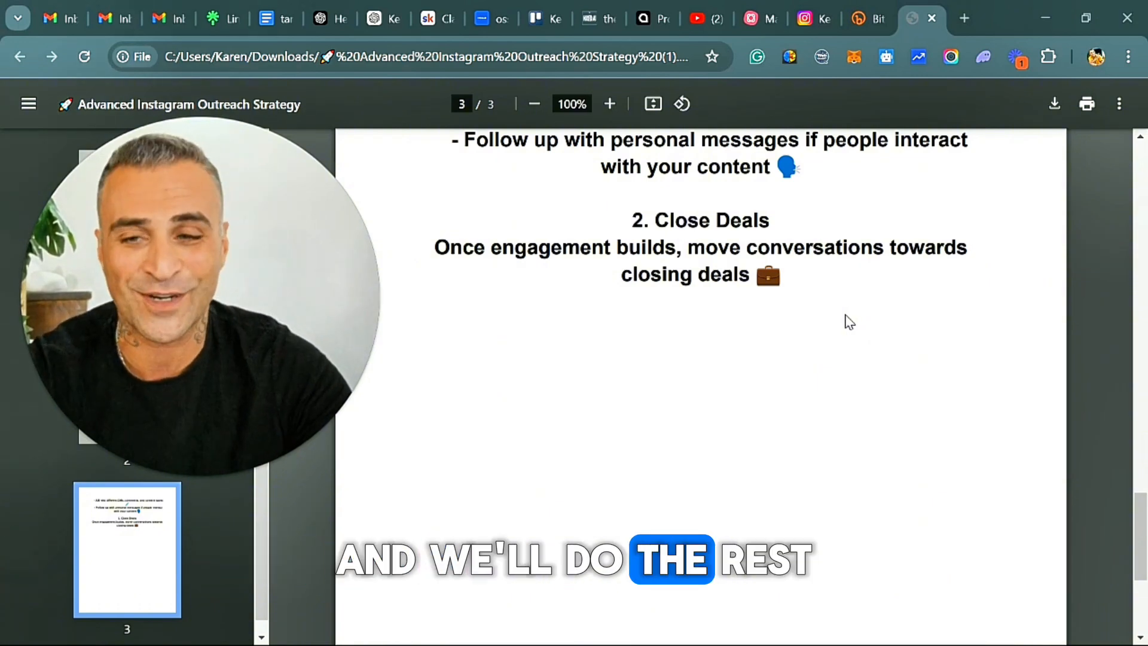
Switch to the open Instagram profile and open its direct message inbox.
mouse_move(801, 19)
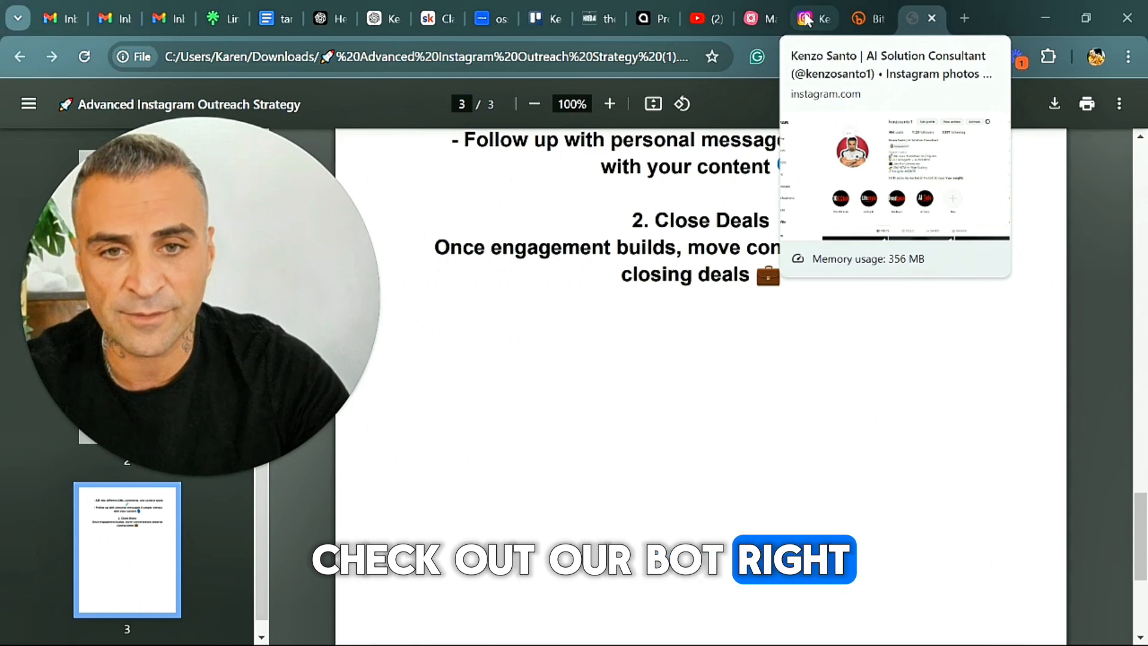
click(806, 20)
drag(279, 154, 1026, 188)
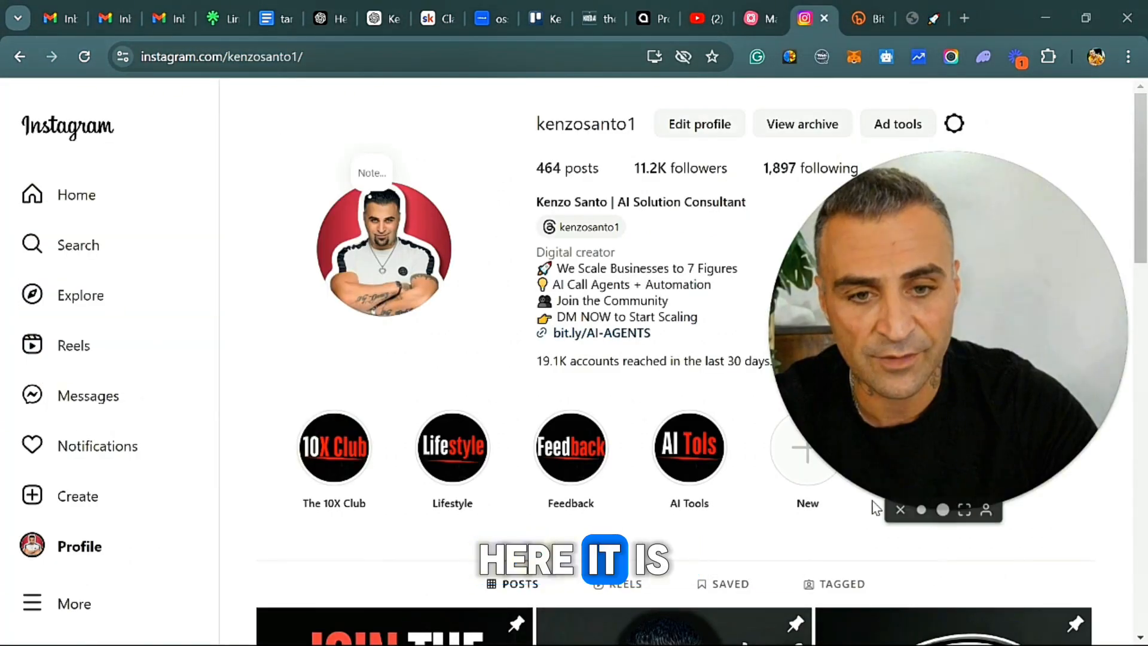
click(922, 511)
drag(896, 423, 414, 246)
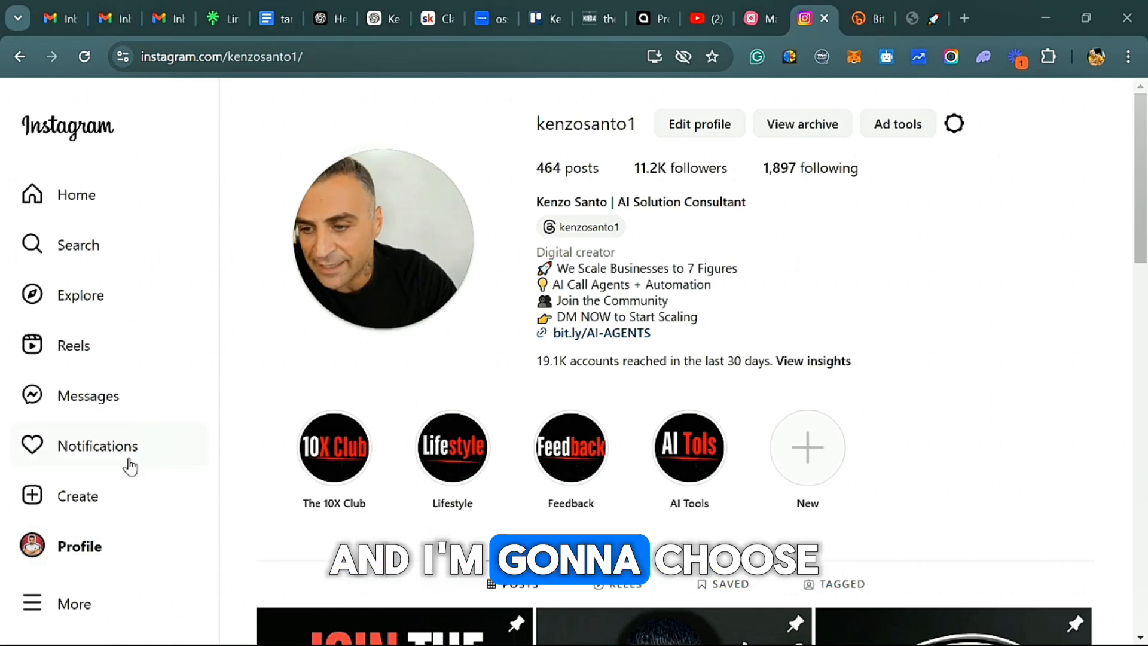
click(108, 409)
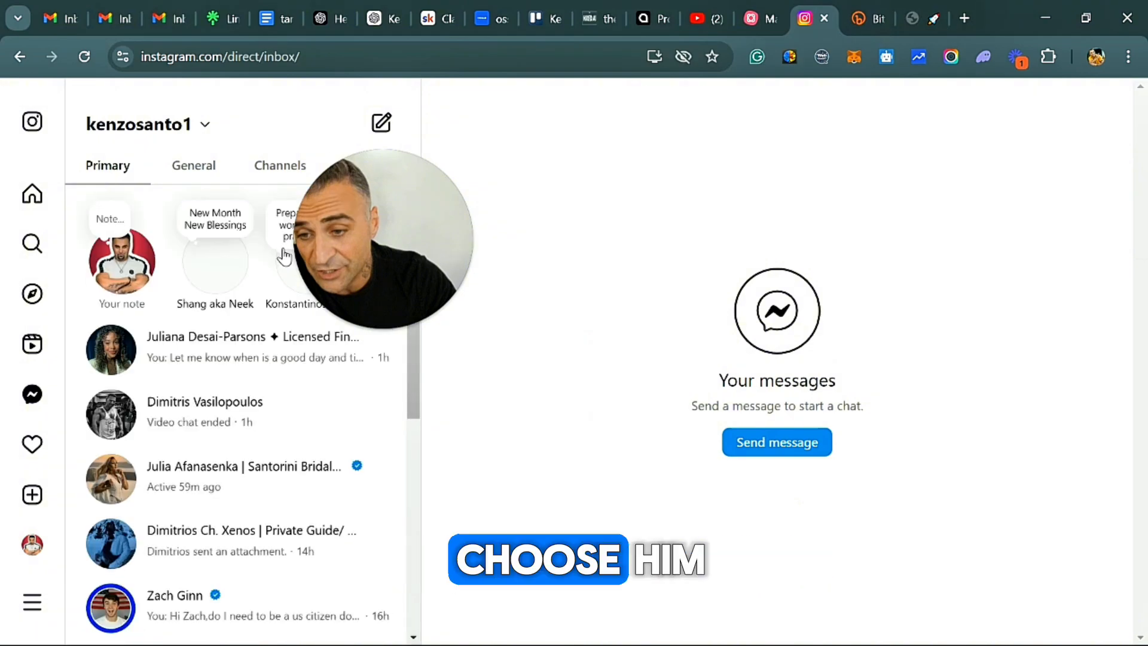
Find and open the direct message conversation with the PHP Agency co-founder and read the exchanged messages.
scroll(248, 338, down, 12)
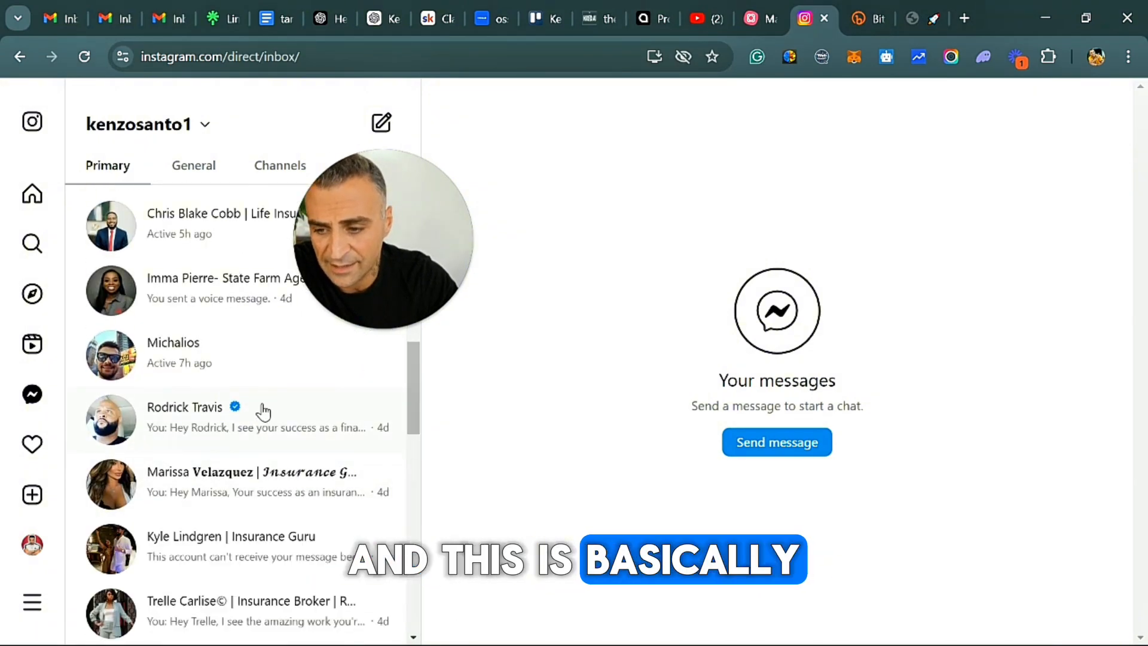
scroll(257, 418, down, 2)
scroll(256, 436, down, 4)
scroll(244, 451, down, 6)
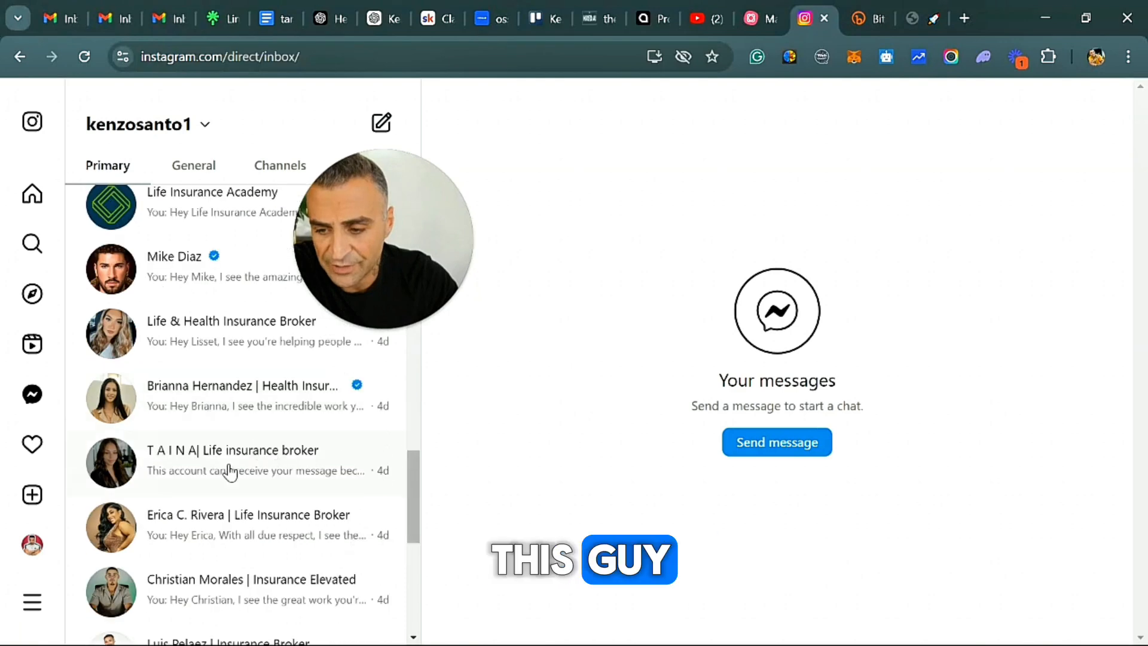
scroll(266, 457, down, 4)
click(200, 476)
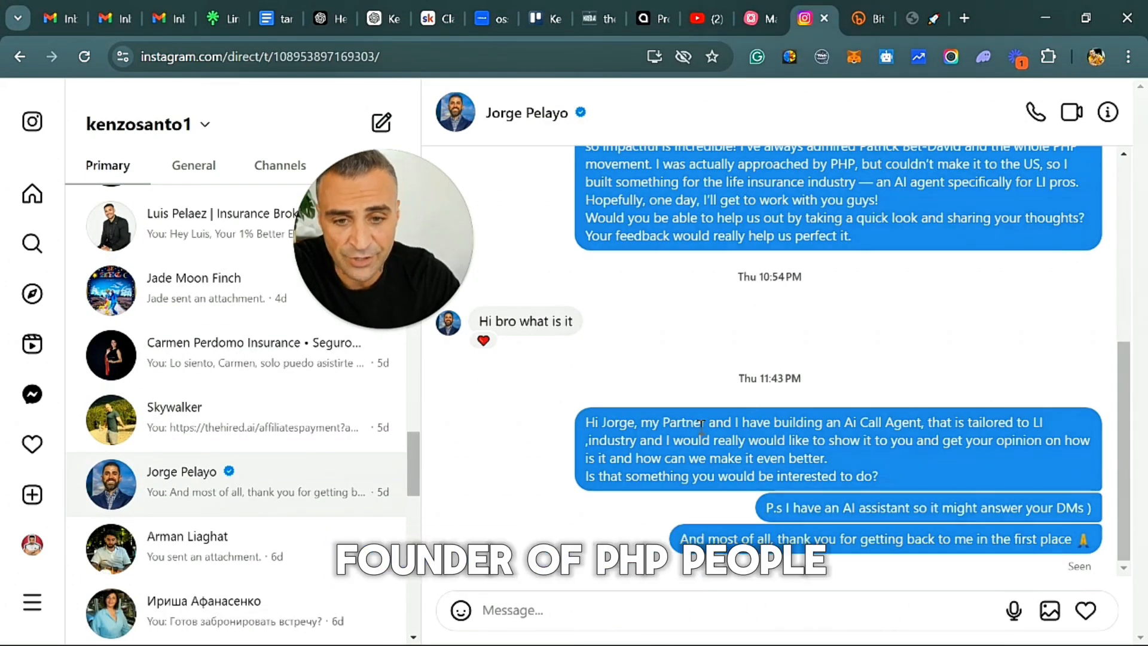
scroll(780, 305, up, 2)
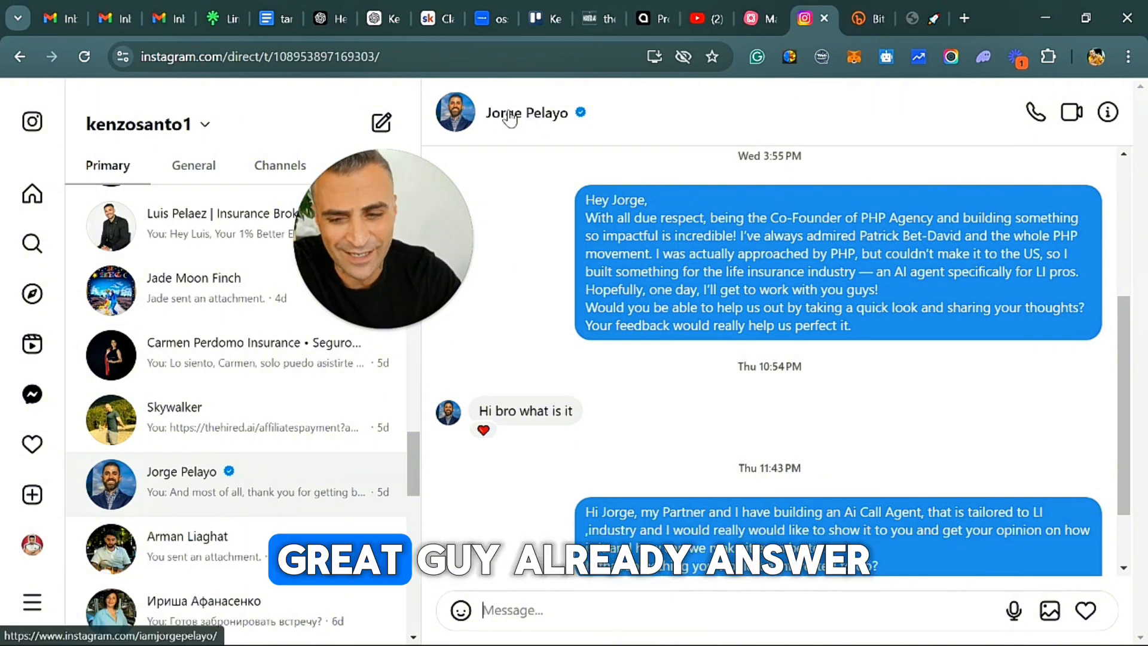
scroll(696, 397, down, 2)
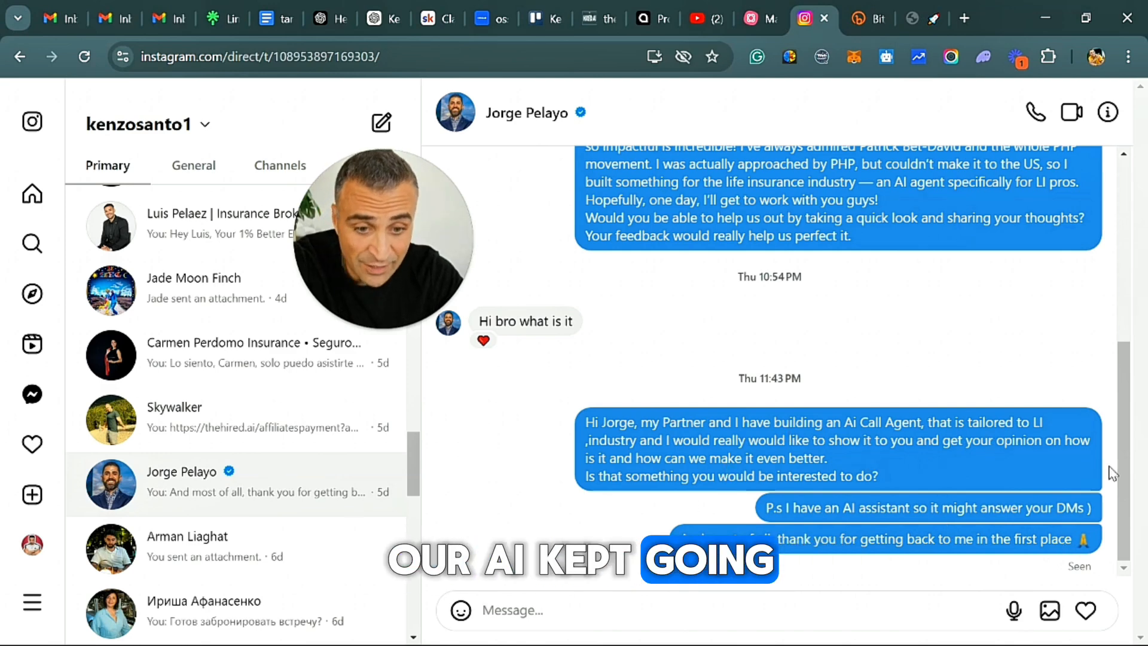
Open the PHP Agency co-founder's Instagram profile from the conversation and look over the bio and posts.
click(528, 122)
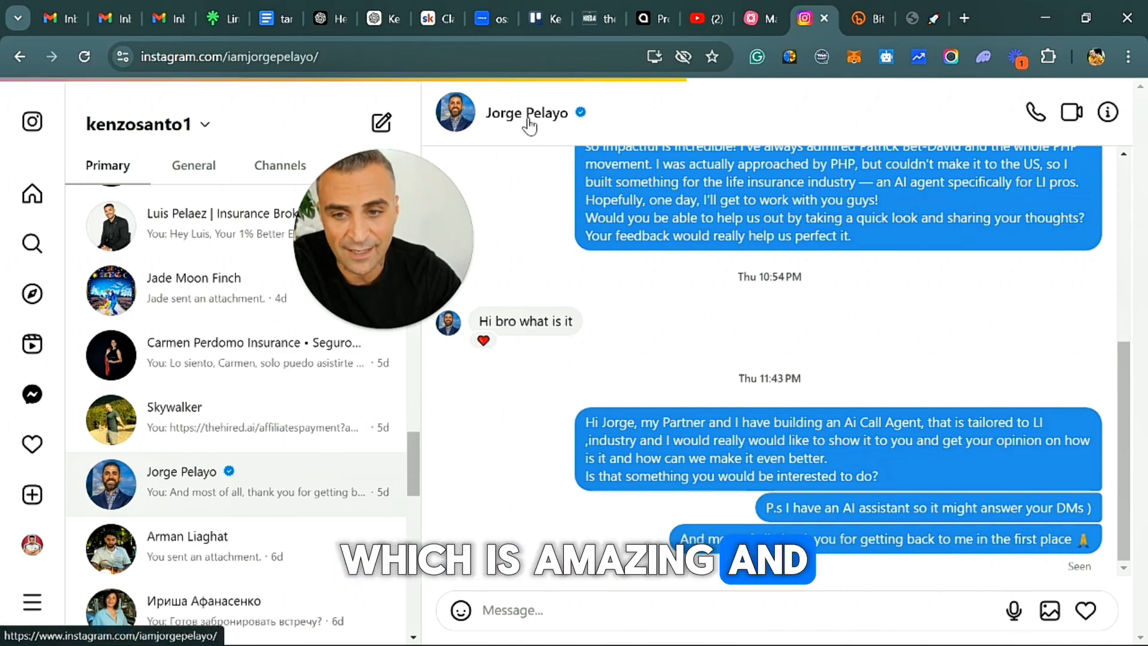
scroll(745, 304, down, 2)
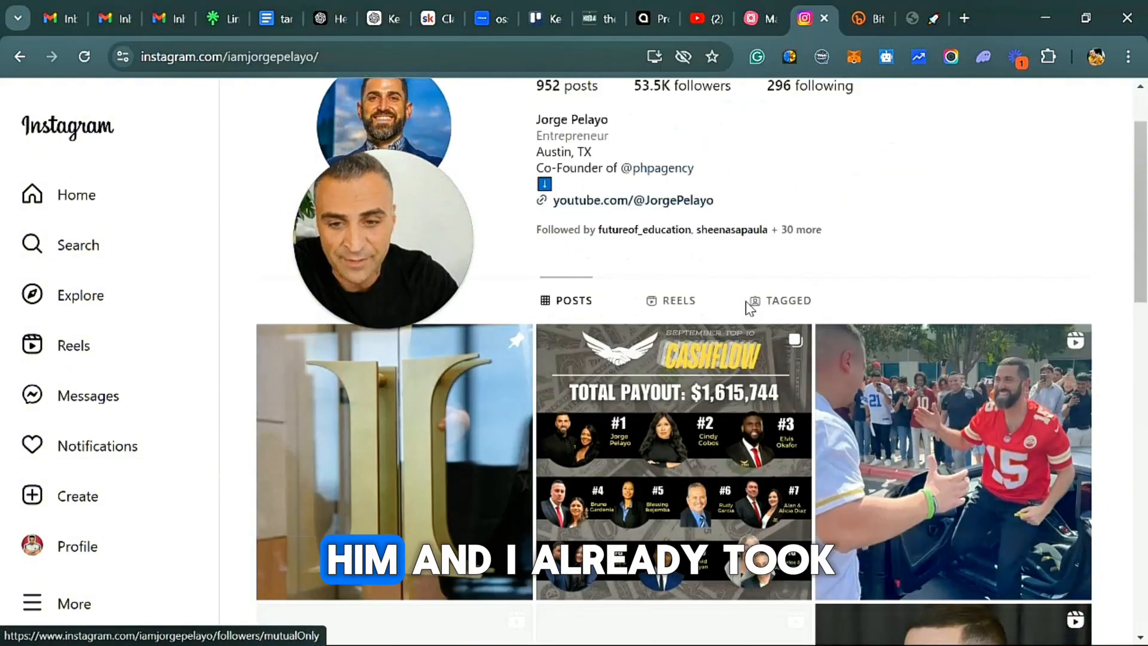
scroll(834, 306, up, 2)
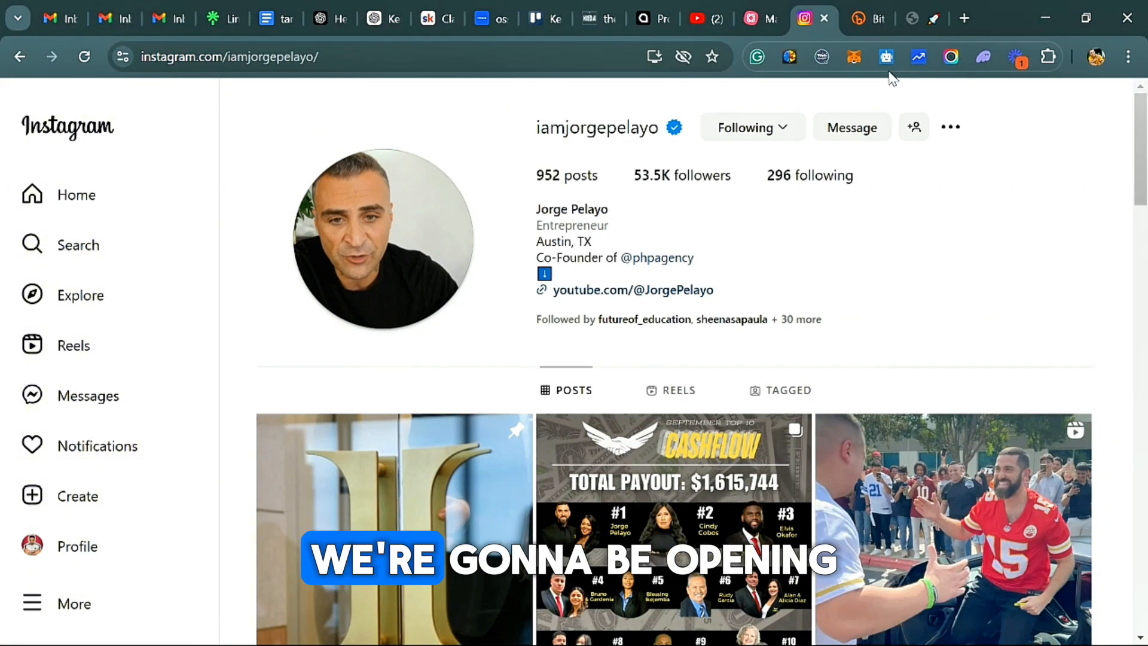
Open the Growth Auto Bot extension, select the existing bot whose name ends in "_likers", and review its settings and filters.
click(914, 57)
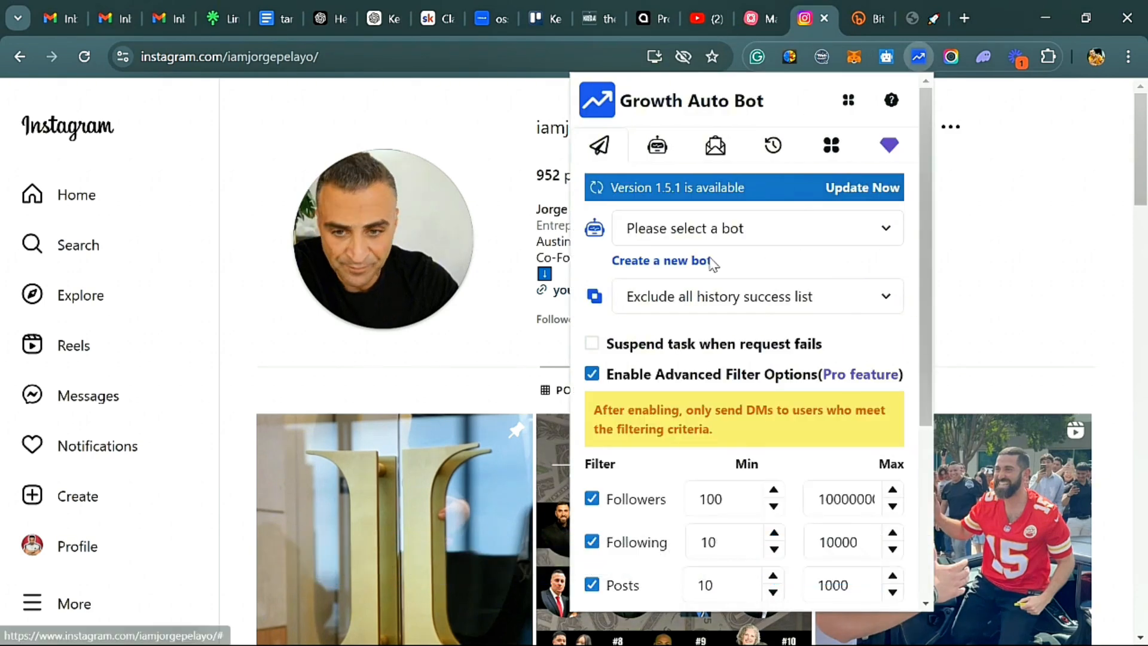
click(795, 230)
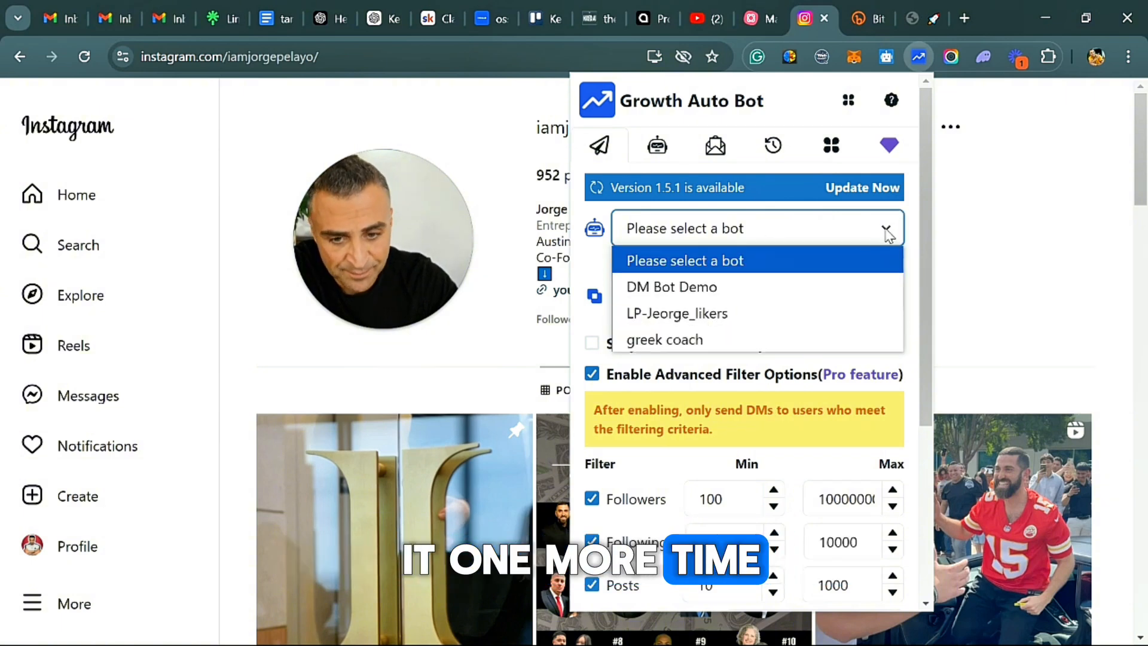
click(760, 320)
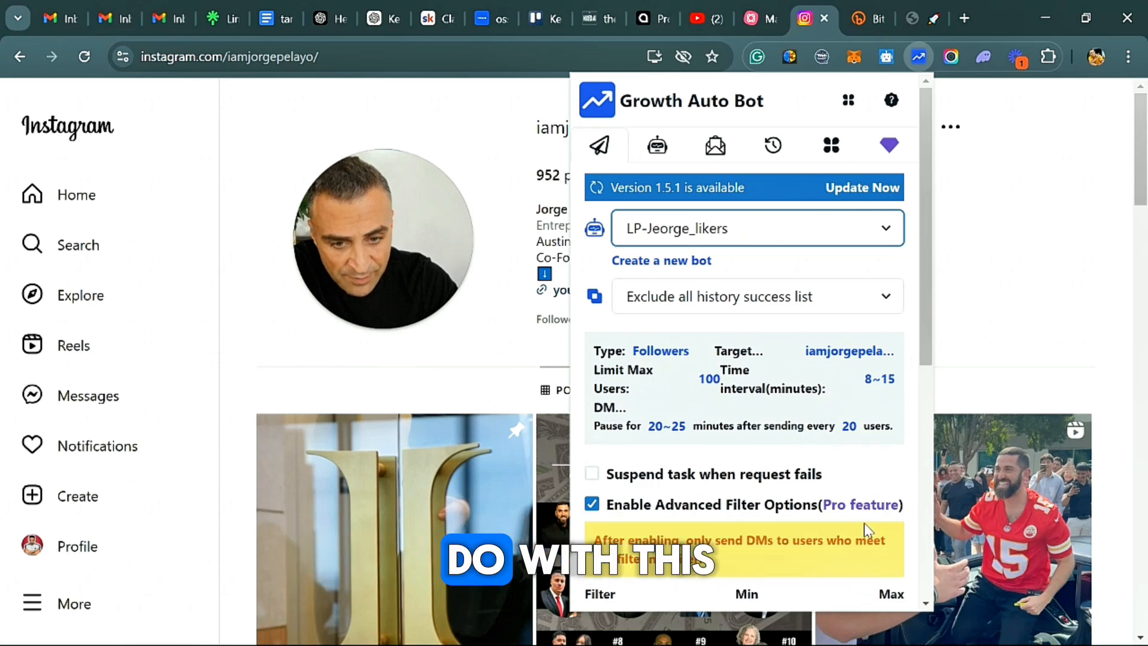
scroll(739, 504, down, 8)
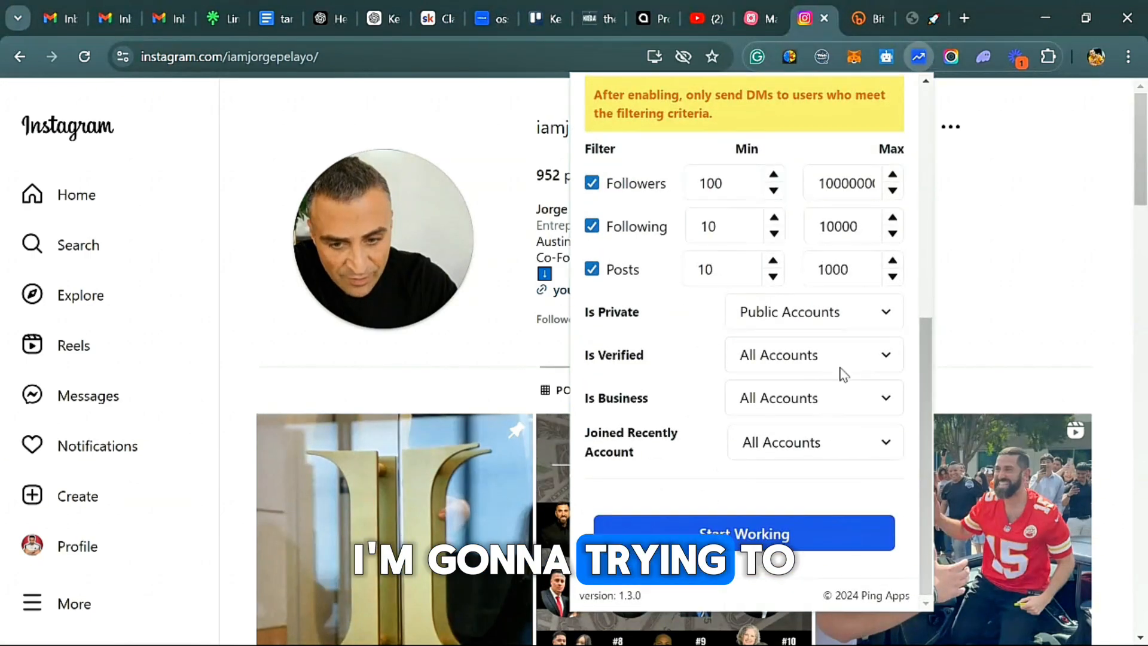
scroll(840, 374, up, 8)
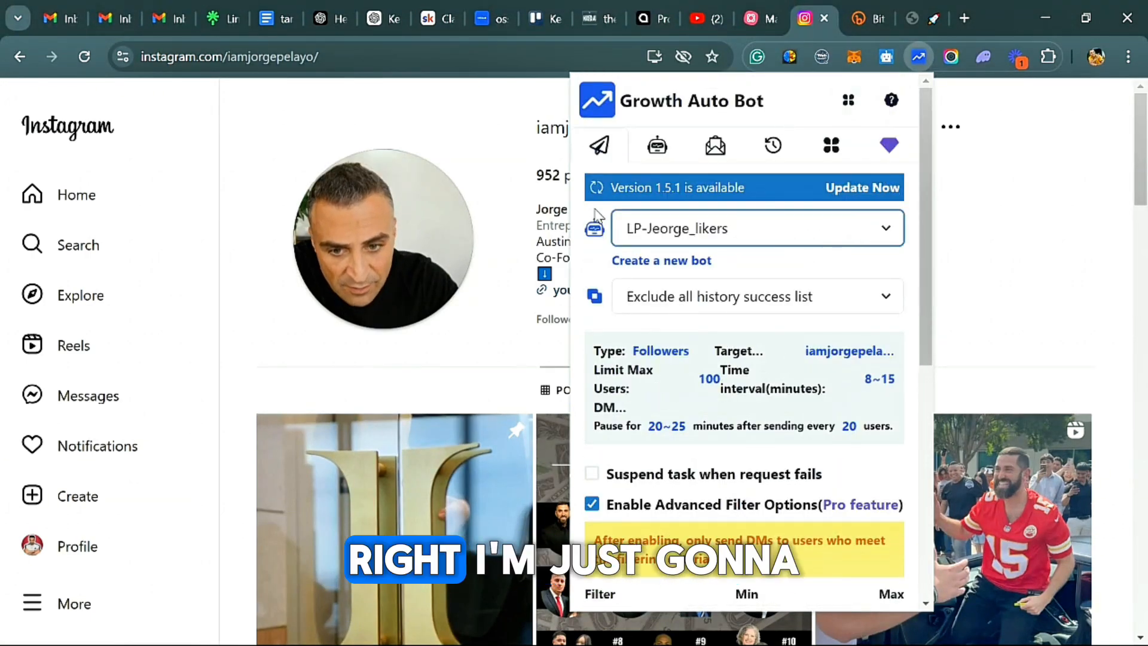
Delete the bot ending in "_likers" and the "greek coach" bot from the Growth Auto Bot list.
click(666, 261)
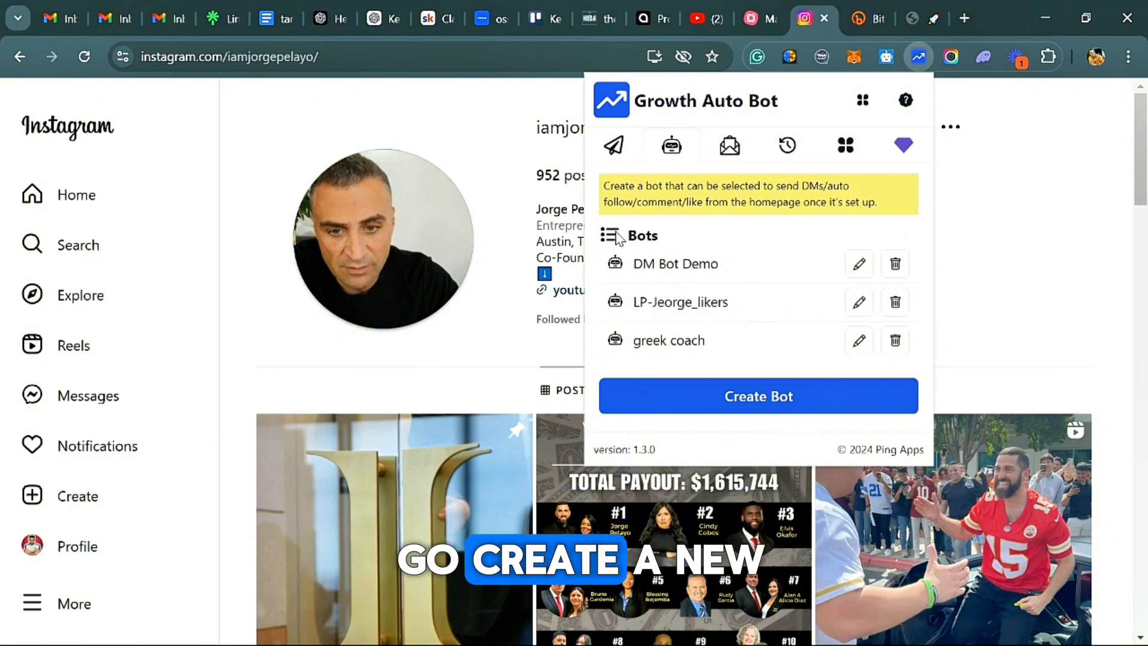
click(896, 304)
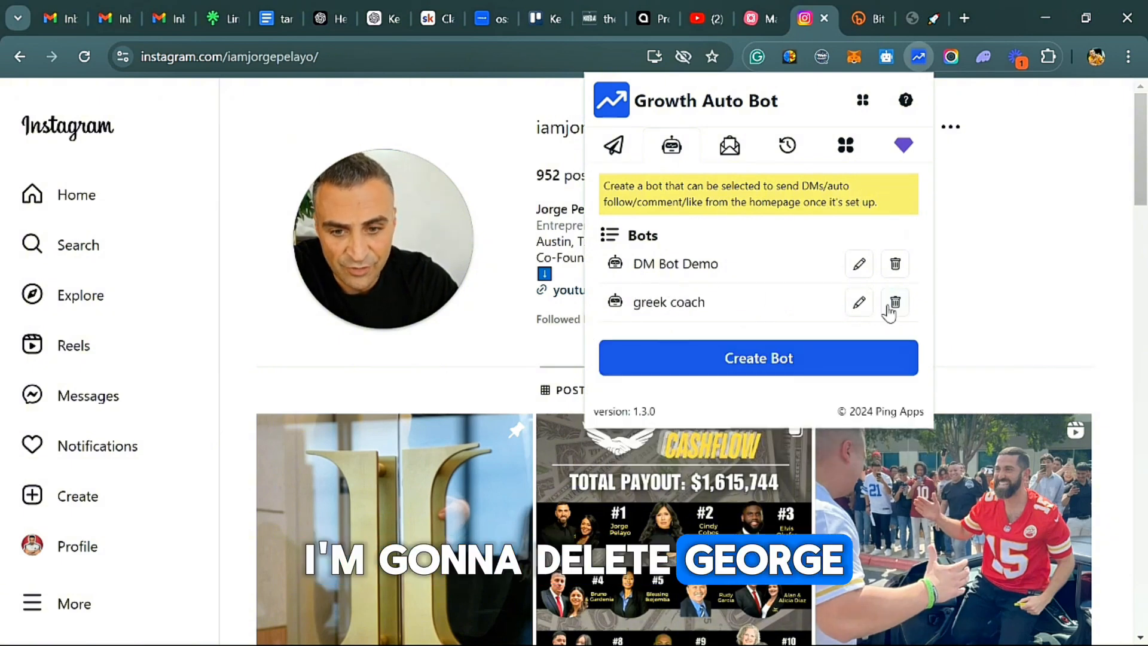
click(896, 303)
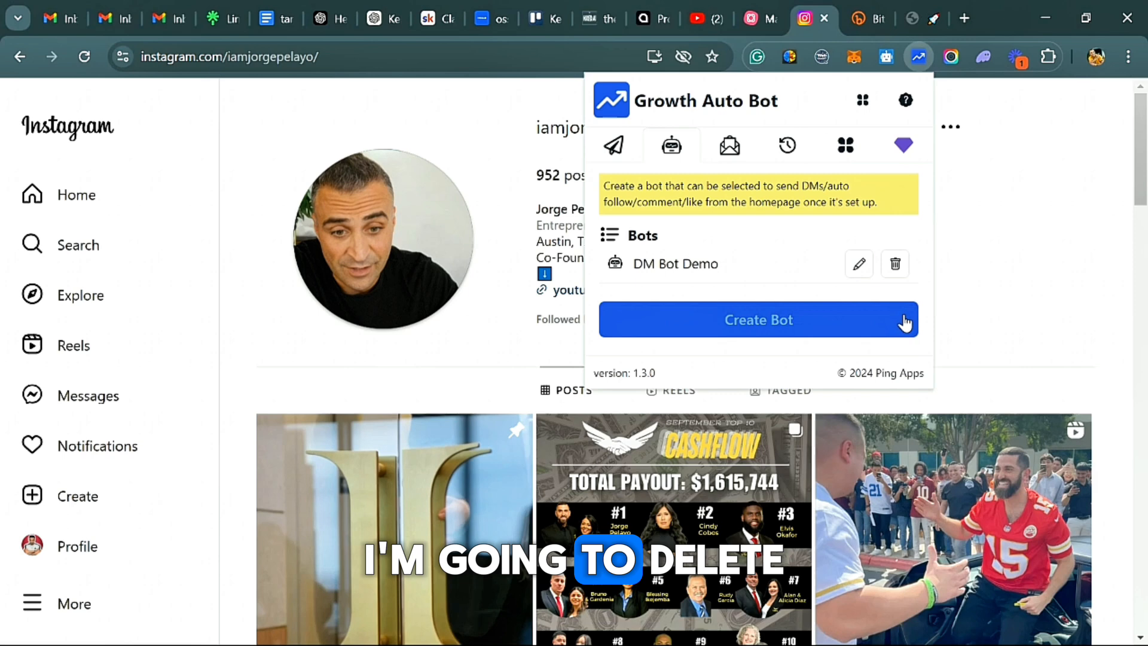
Start a new bot and name it with LI, the account owner's first name, PHP and Followers, joined by hyphens.
click(741, 328)
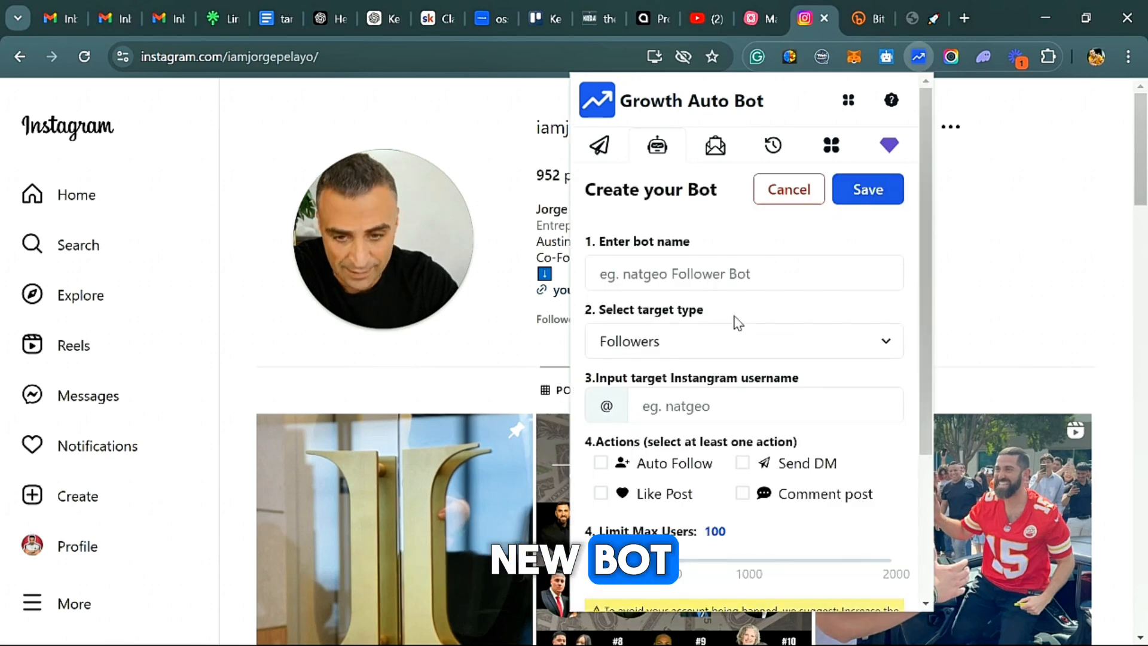
click(691, 275)
text(L)
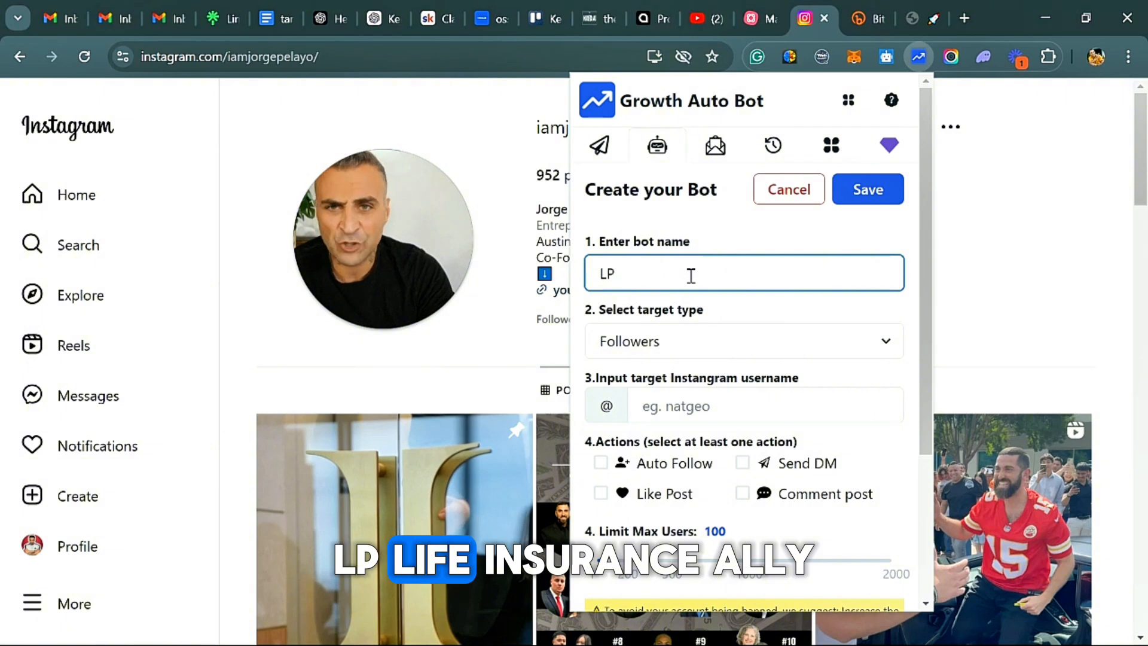
text(P)
key(BackSpace)
text(I)
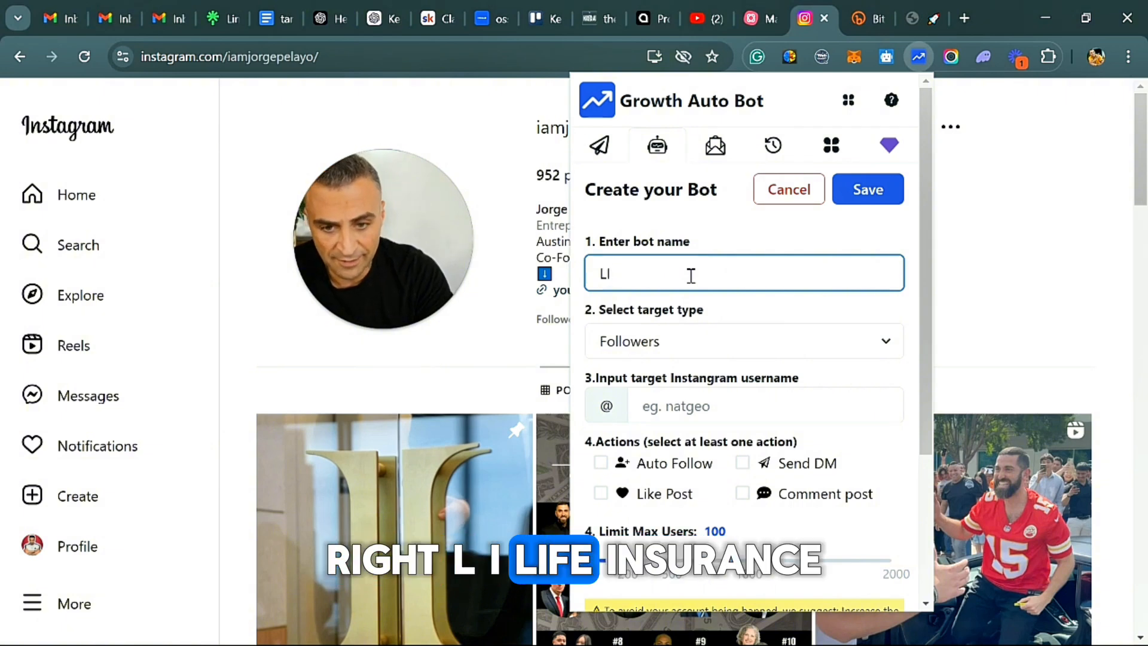
text(-Jeorge)
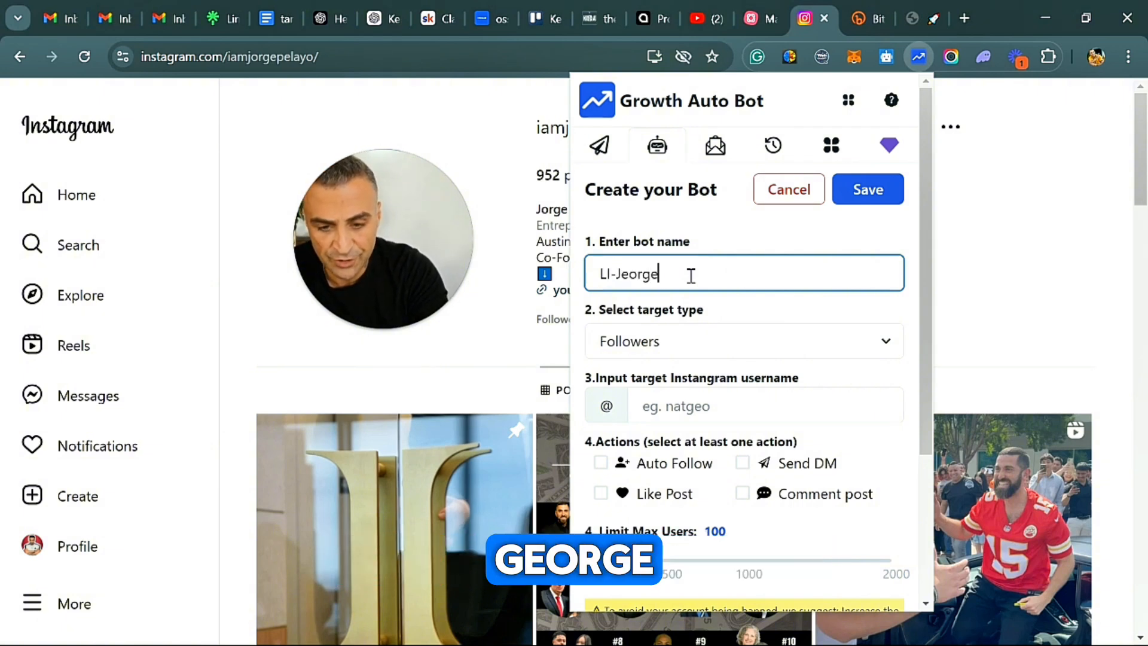
text(-)
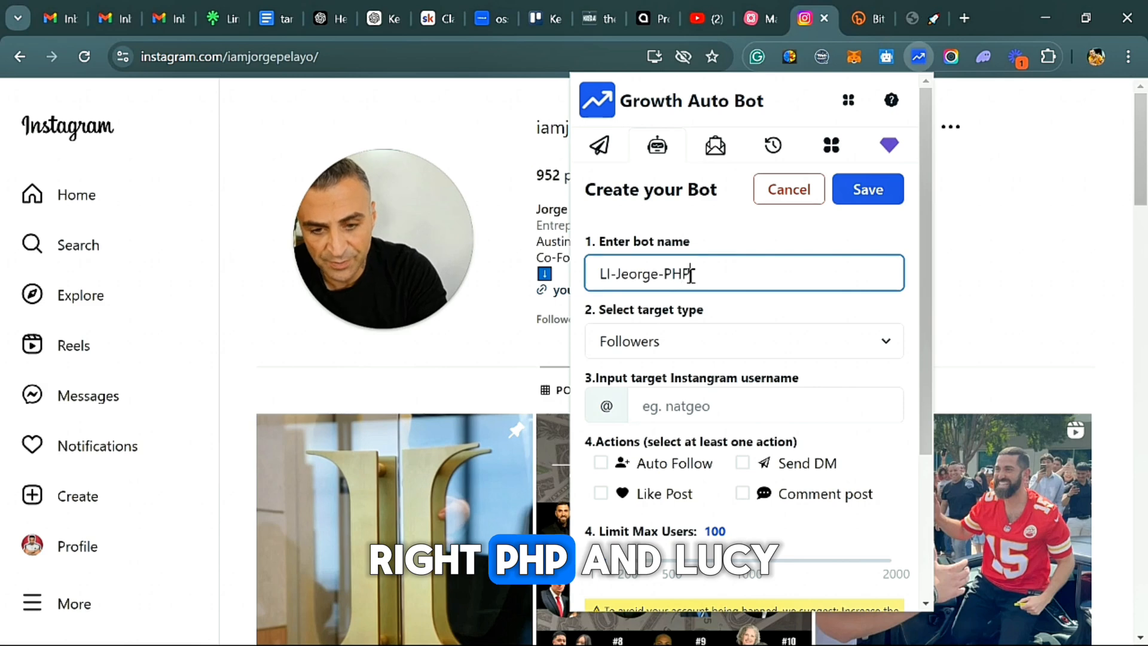
text(PHP)
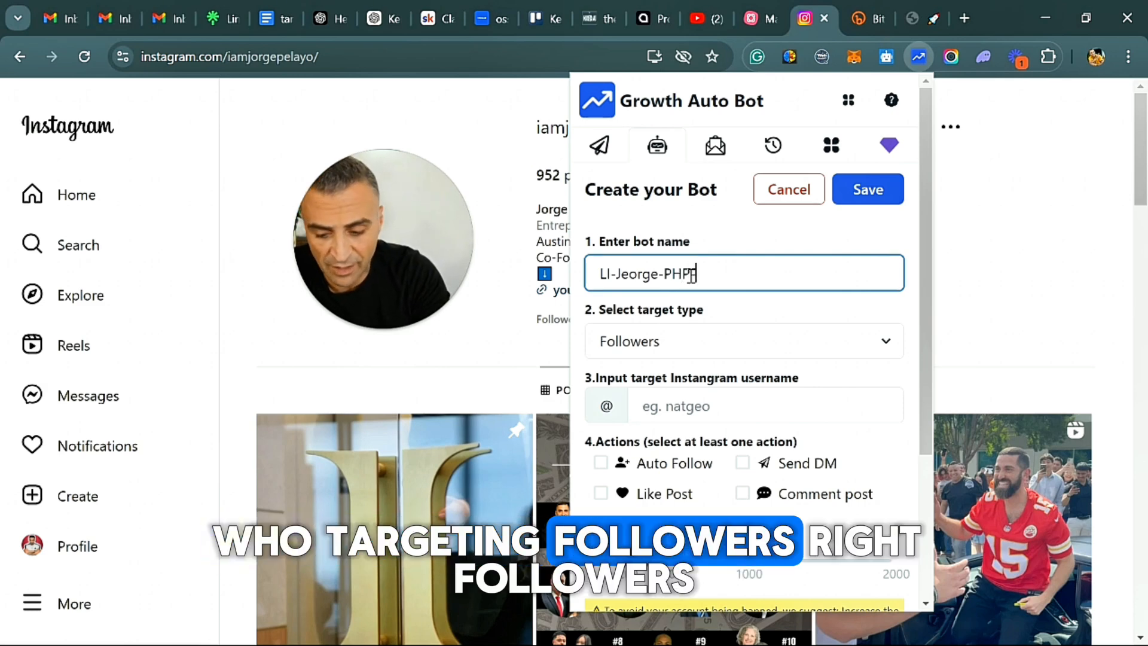
text(-Followers)
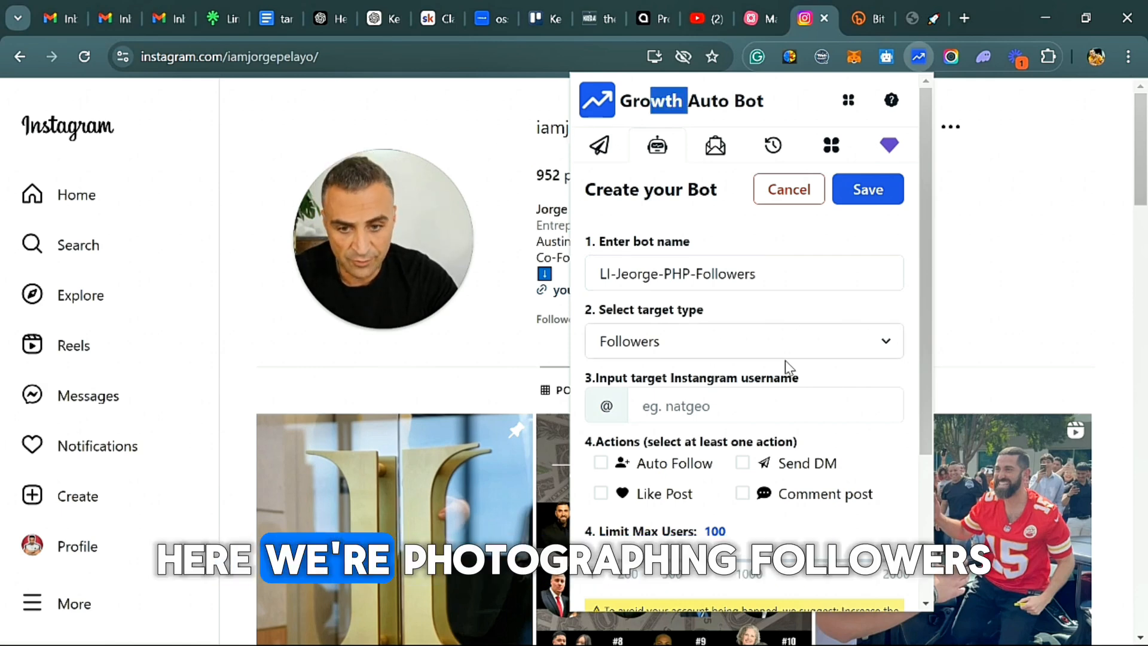
click(709, 408)
right_click(692, 412)
click(771, 224)
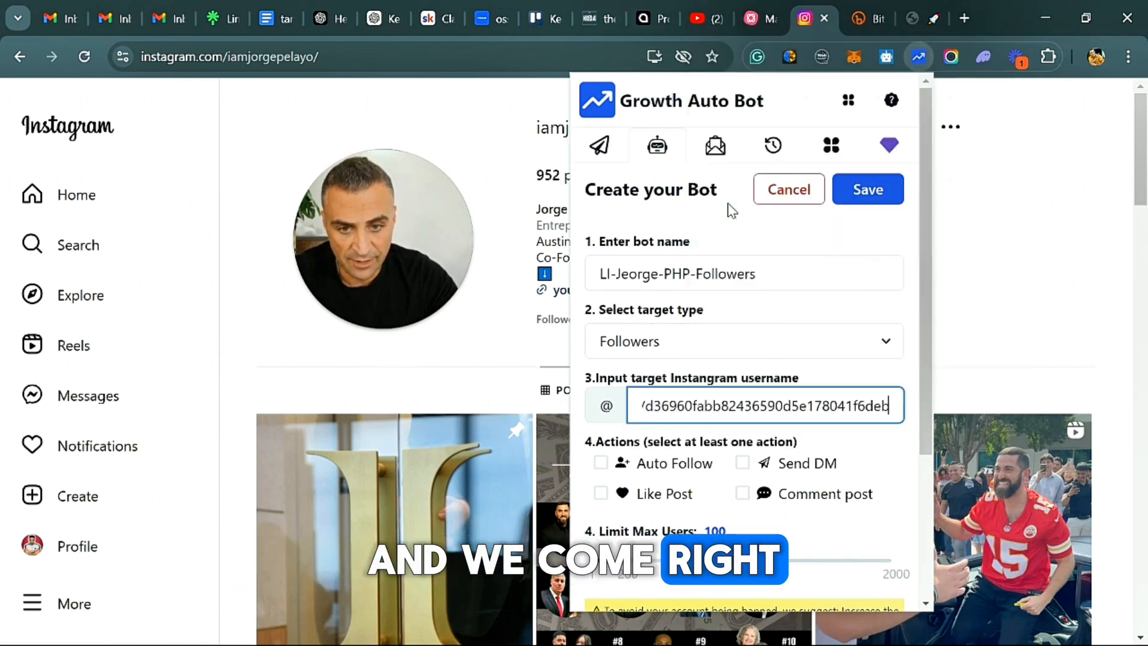
click(746, 312)
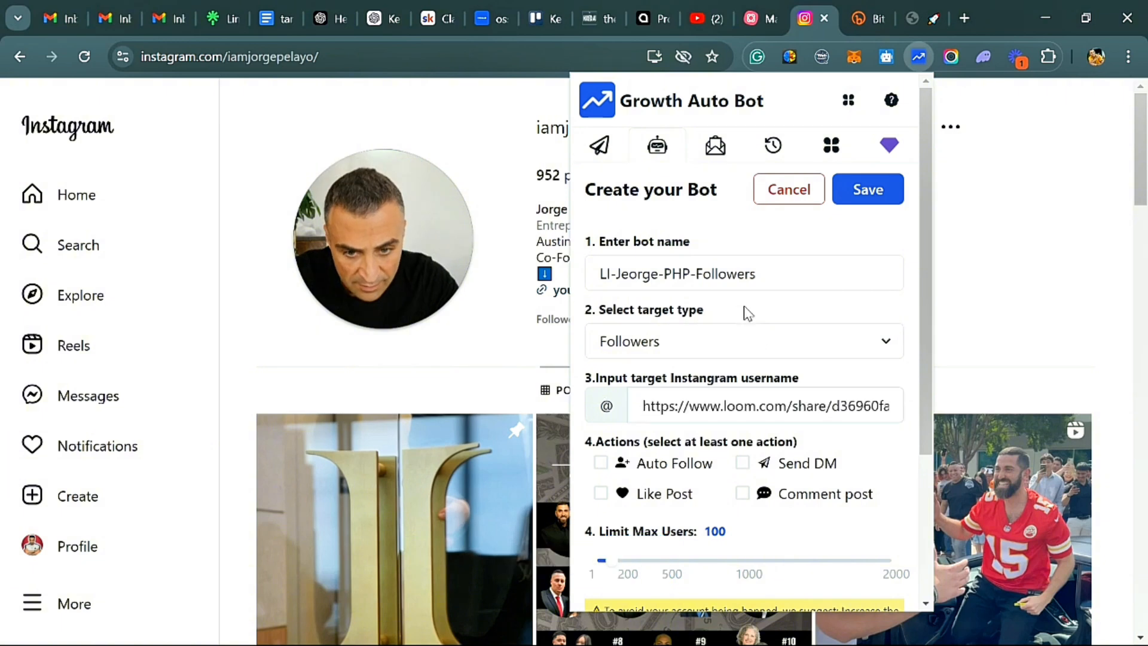
click(663, 343)
click(664, 341)
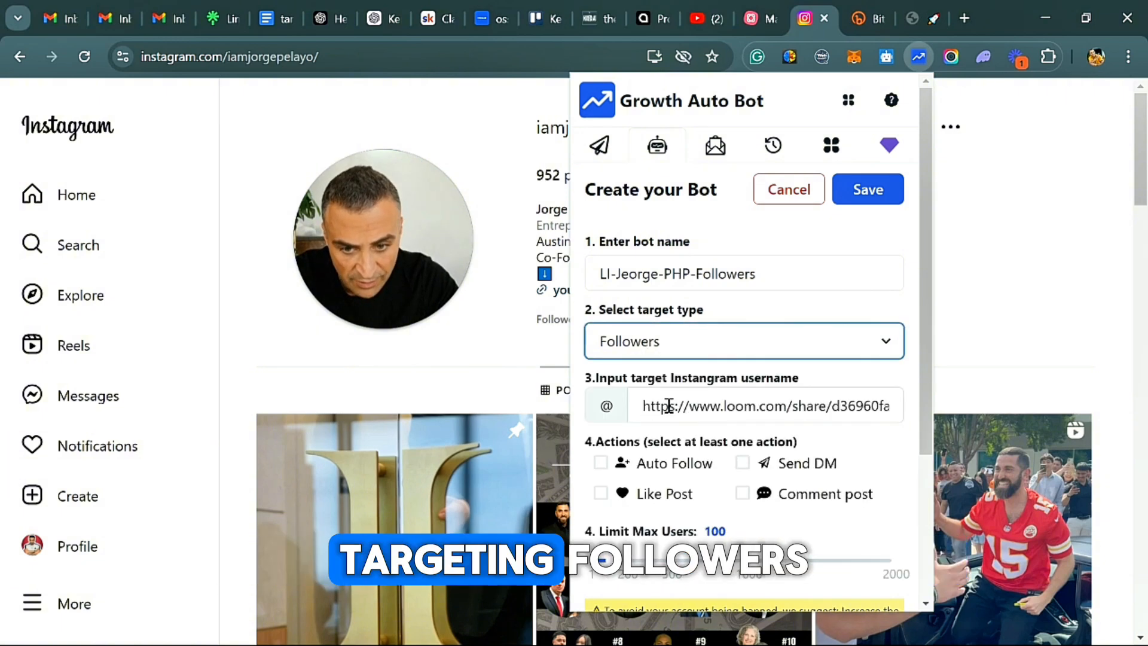
drag(668, 406, 1006, 397)
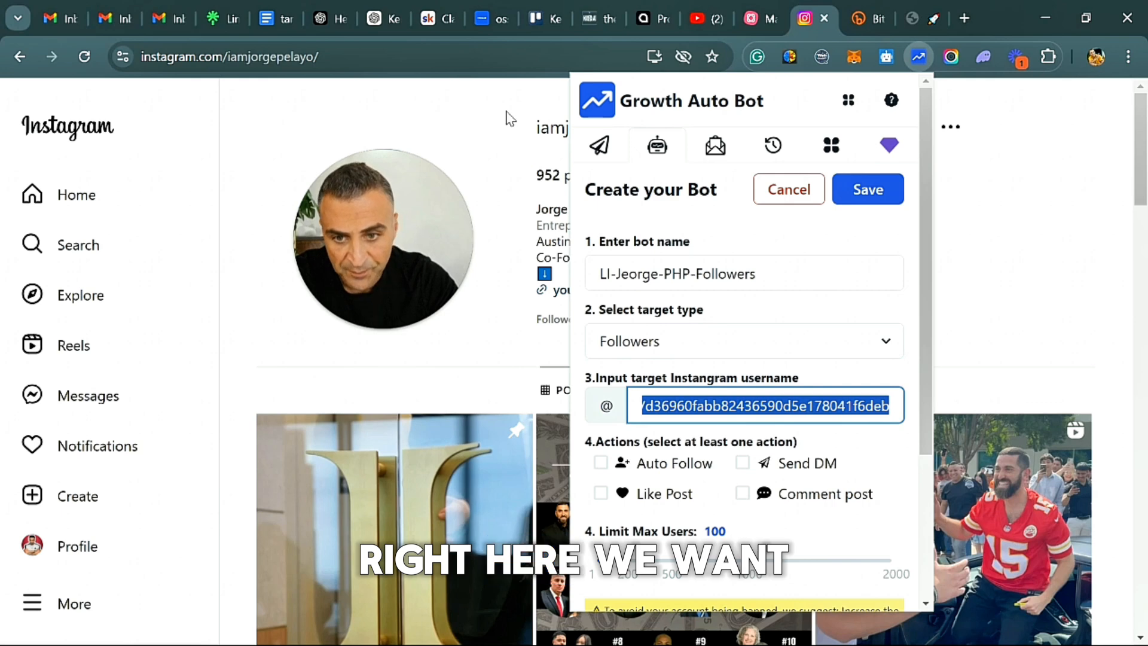
Copy the PHP Agency co-founder's Instagram username from the profile header.
drag(536, 128, 634, 132)
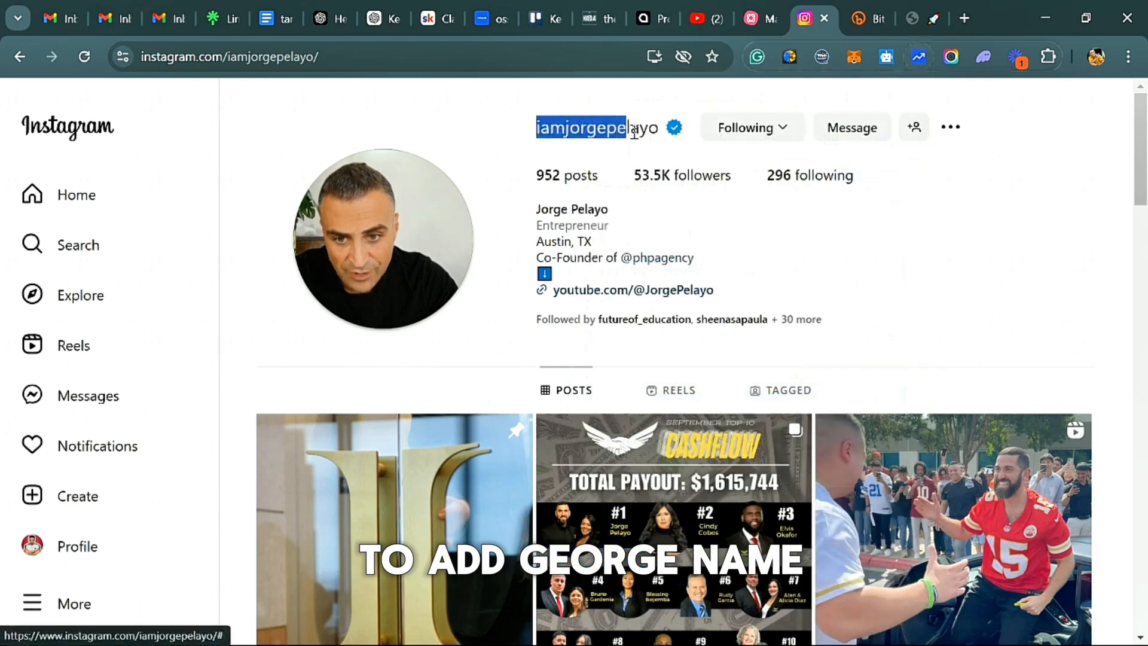
right_click(658, 133)
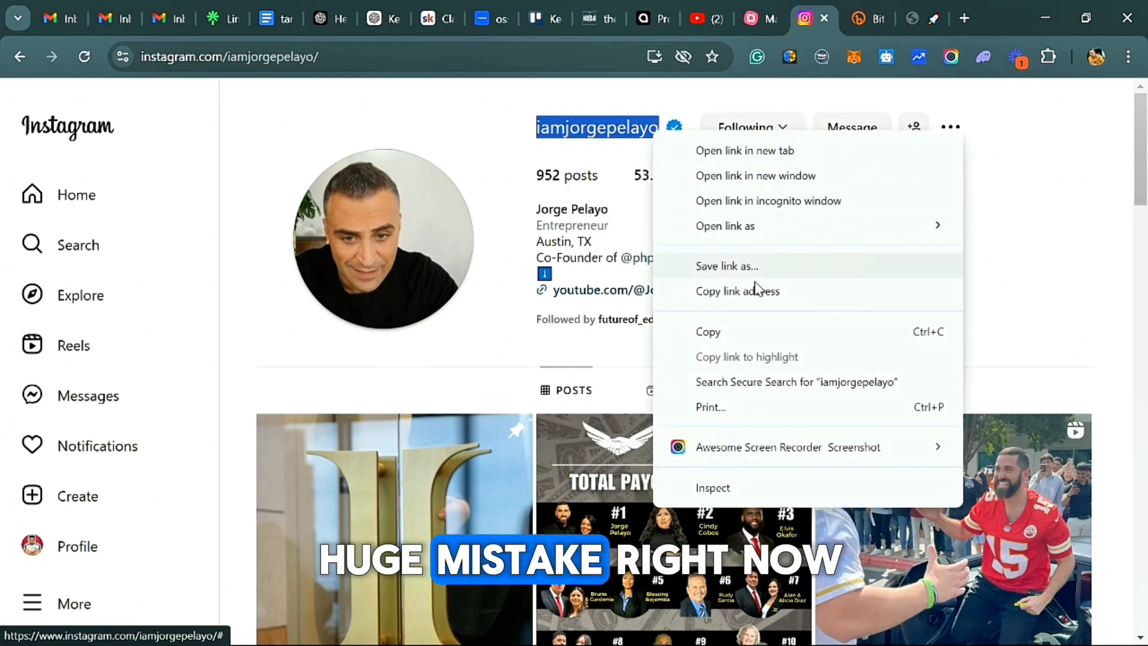
click(711, 332)
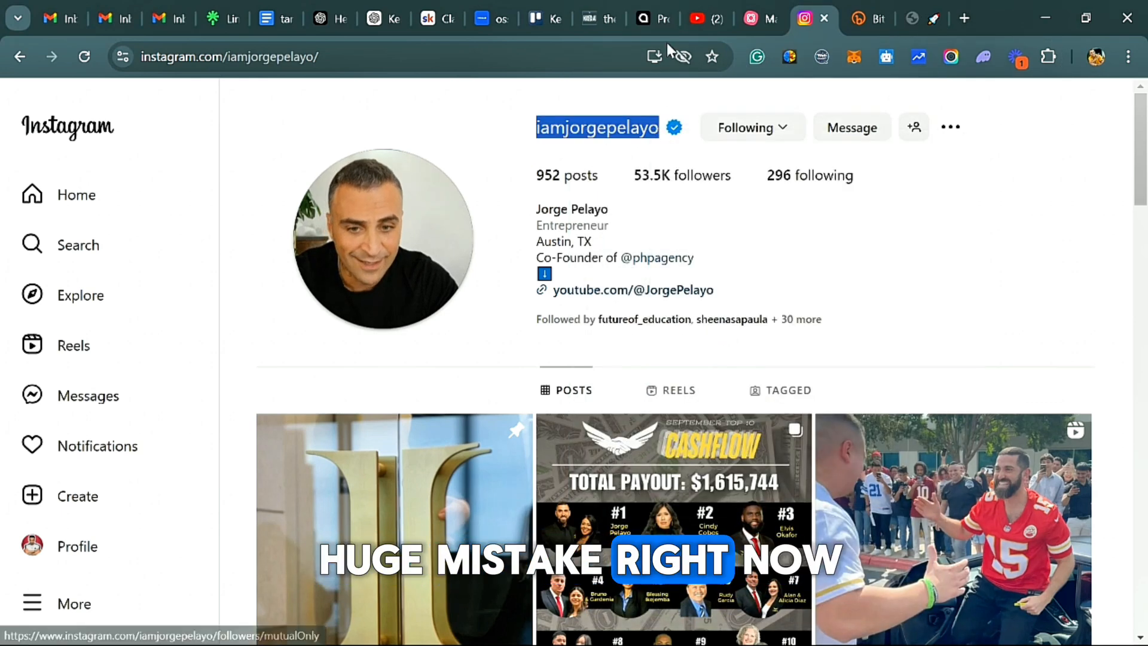
Reopen the Growth Auto Bot extension, check the list of selectable bots, and start creating a new bot.
click(927, 55)
click(808, 203)
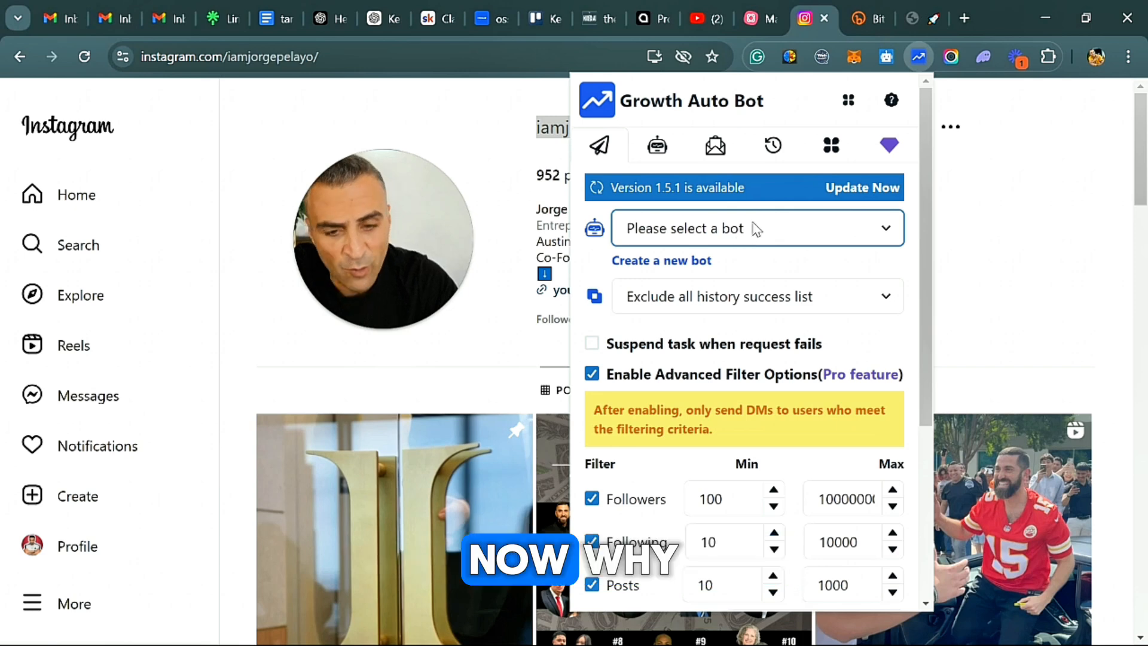
click(735, 242)
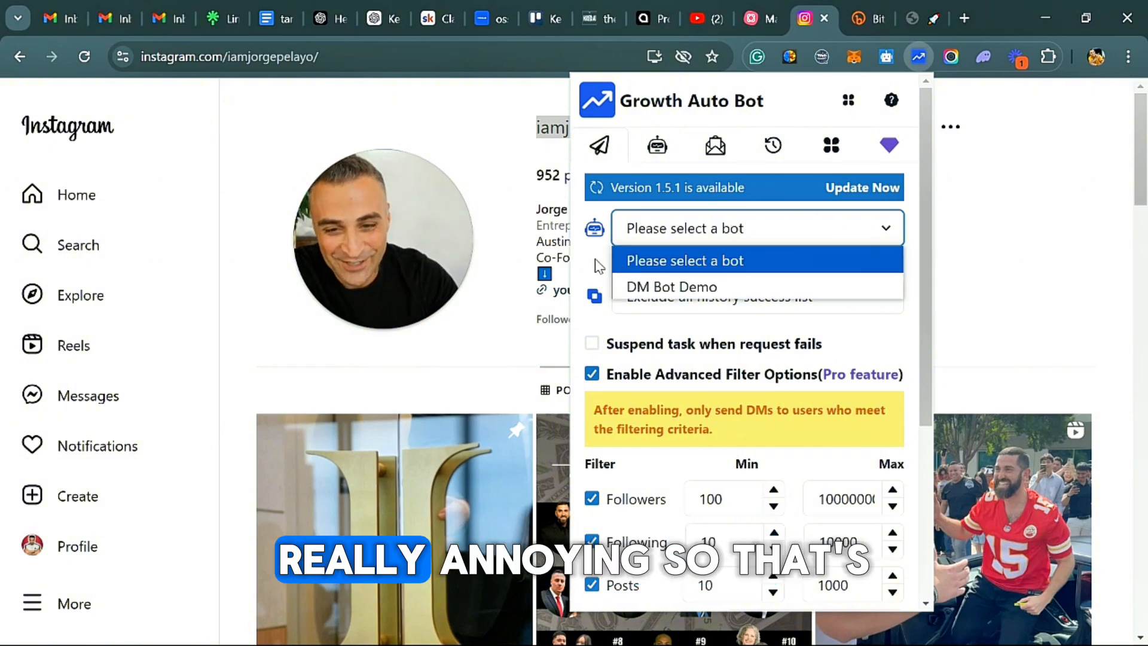
click(772, 269)
click(650, 262)
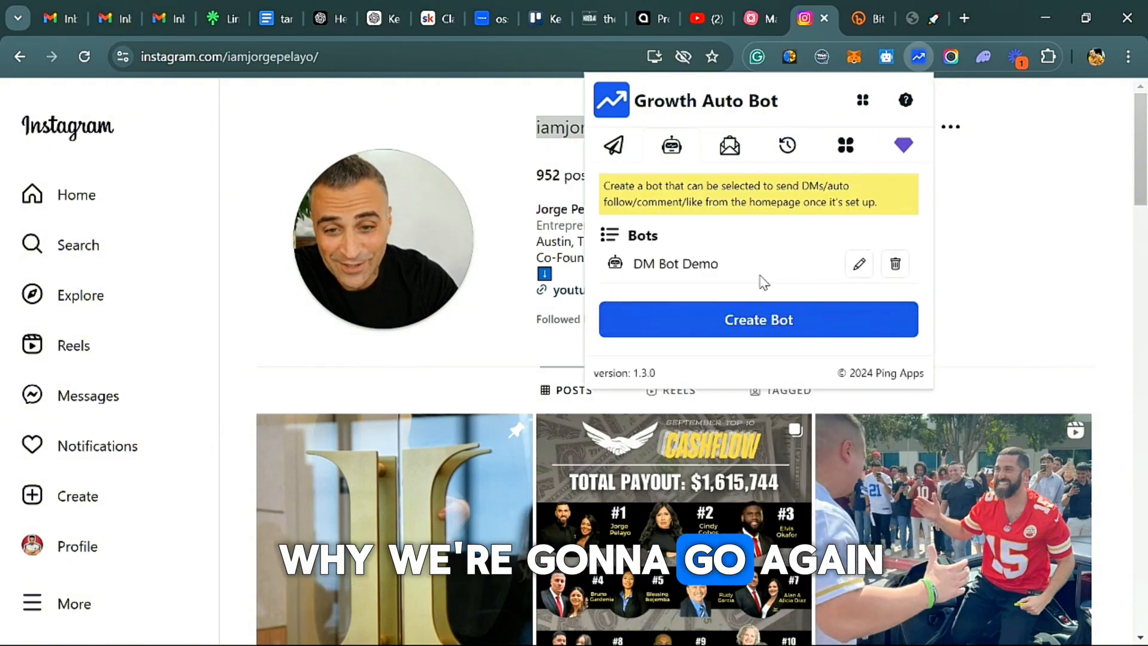
click(757, 322)
Enter the bot name in the hyphenated form LI, the account owner's first name, PHP, Followers.
click(671, 275)
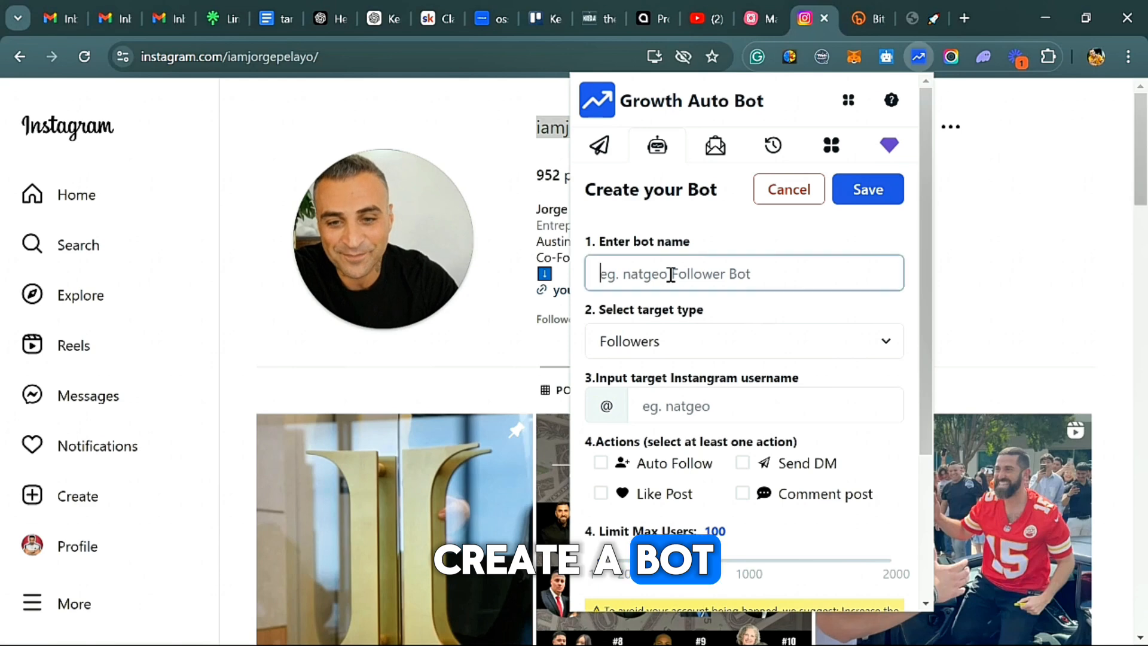
text(LI-)
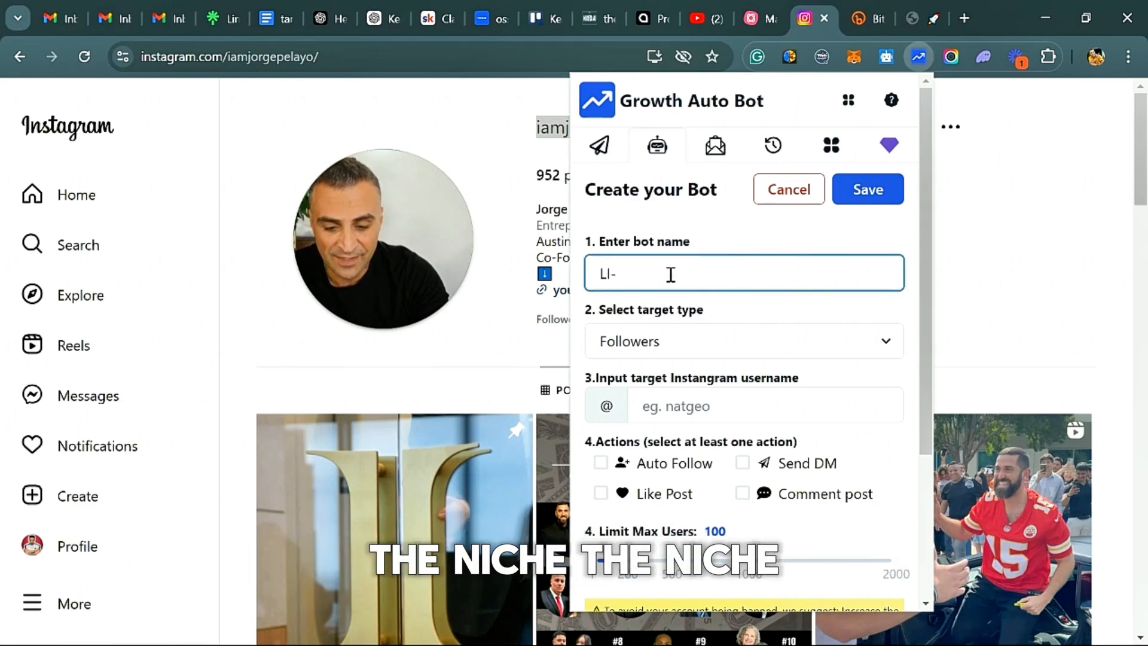
text(Je)
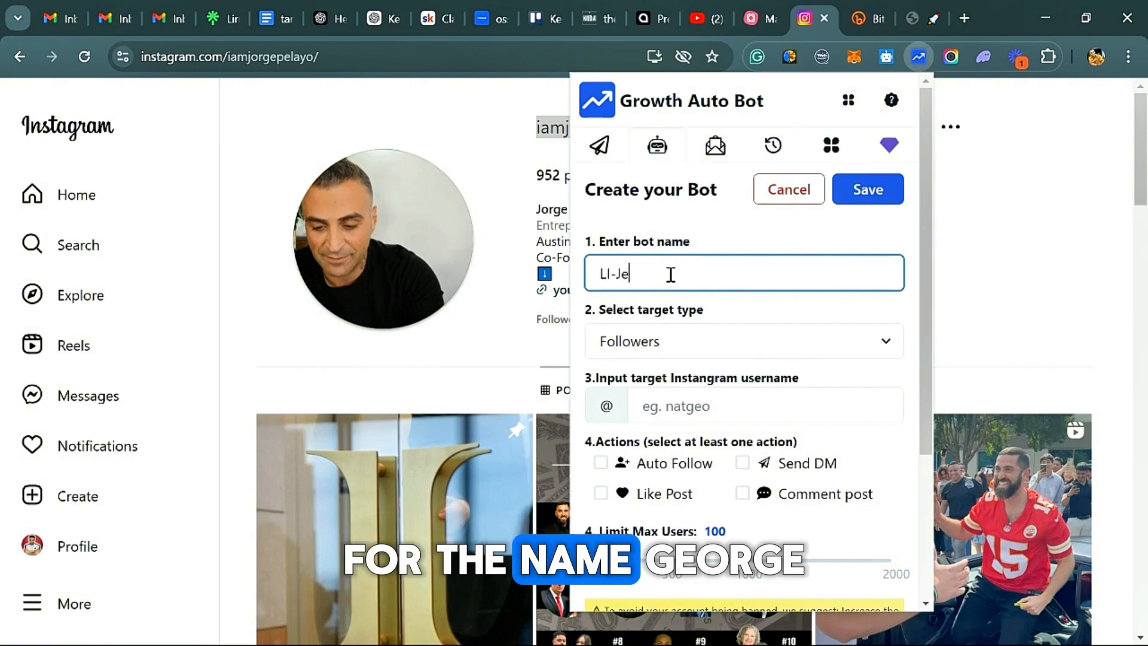
text(orje)
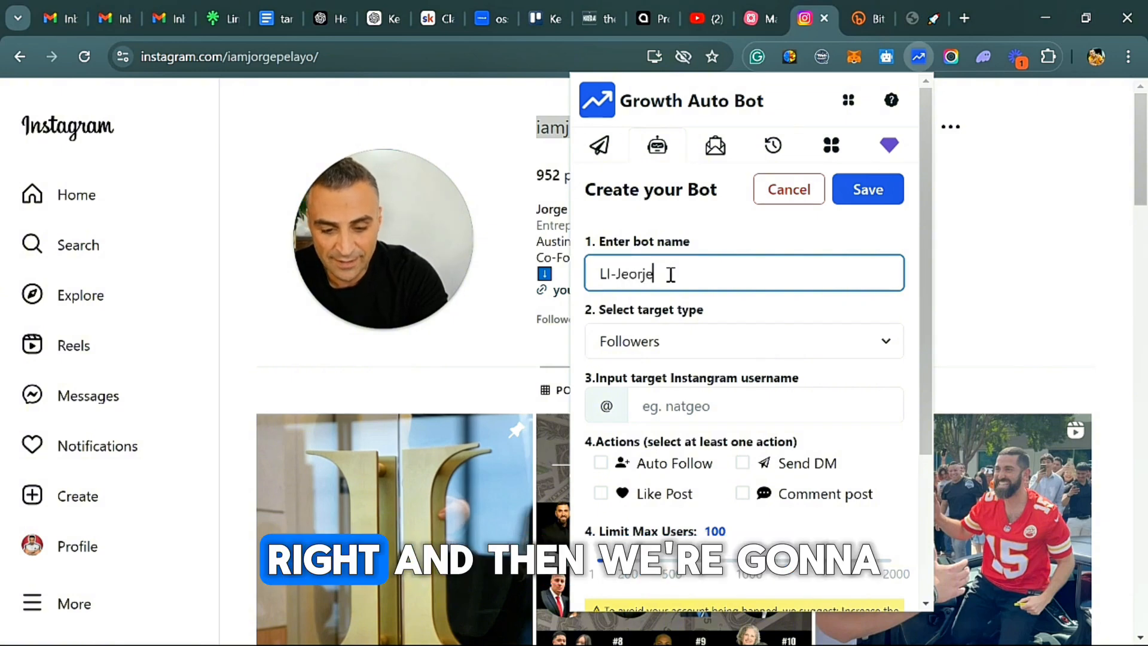
text(-PHP)
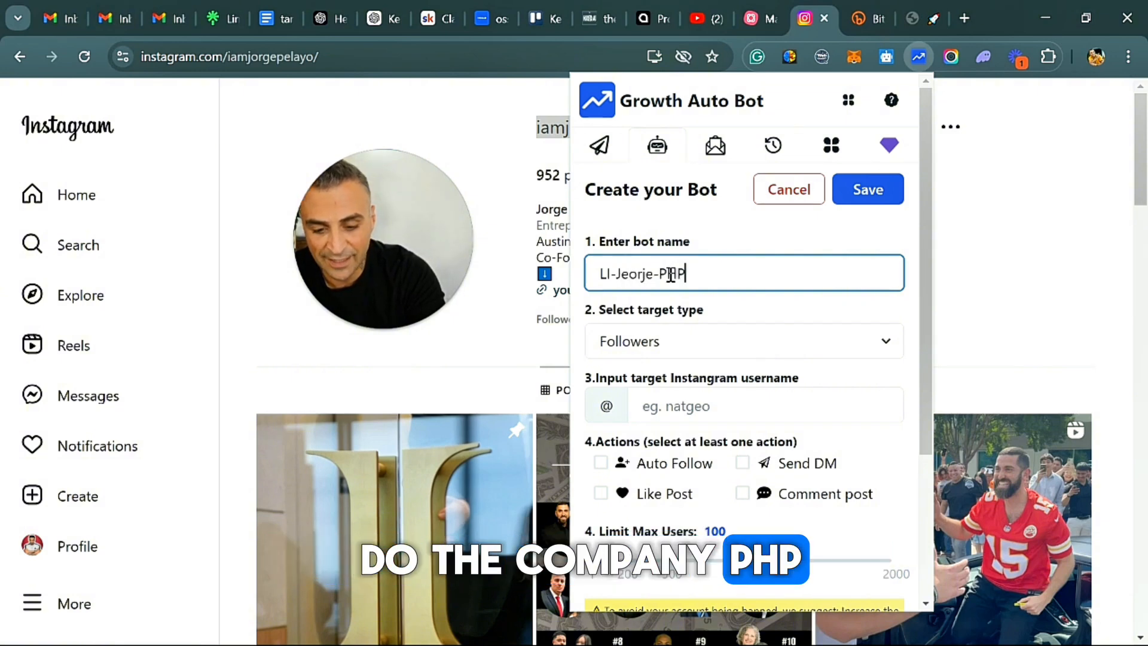
text(-F)
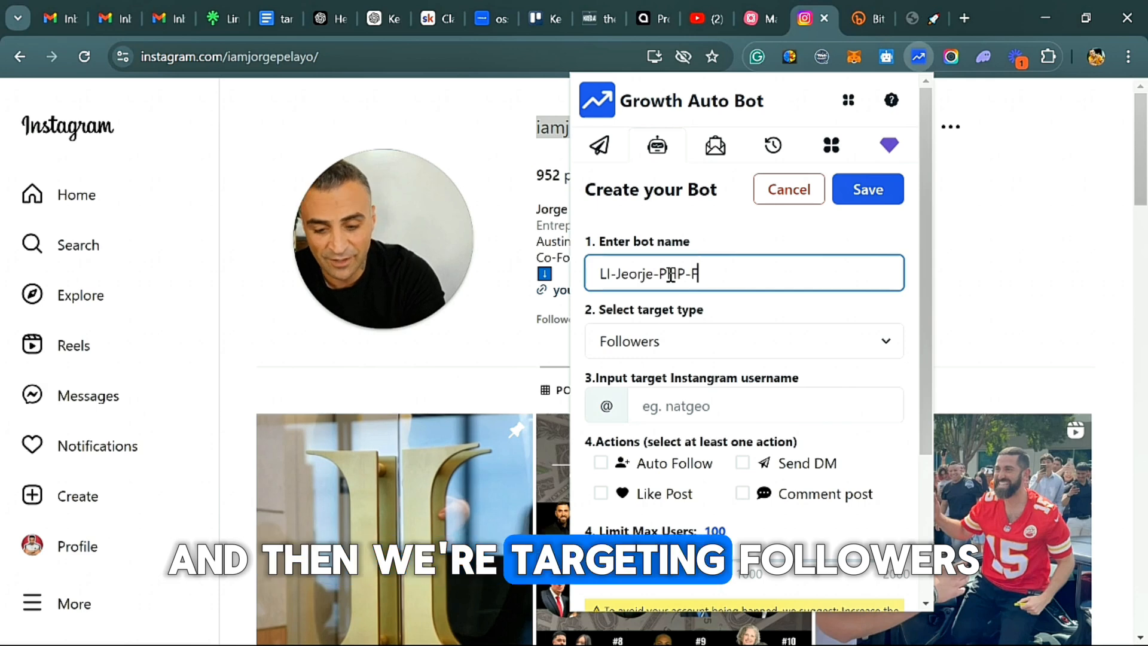
text(Ollowers)
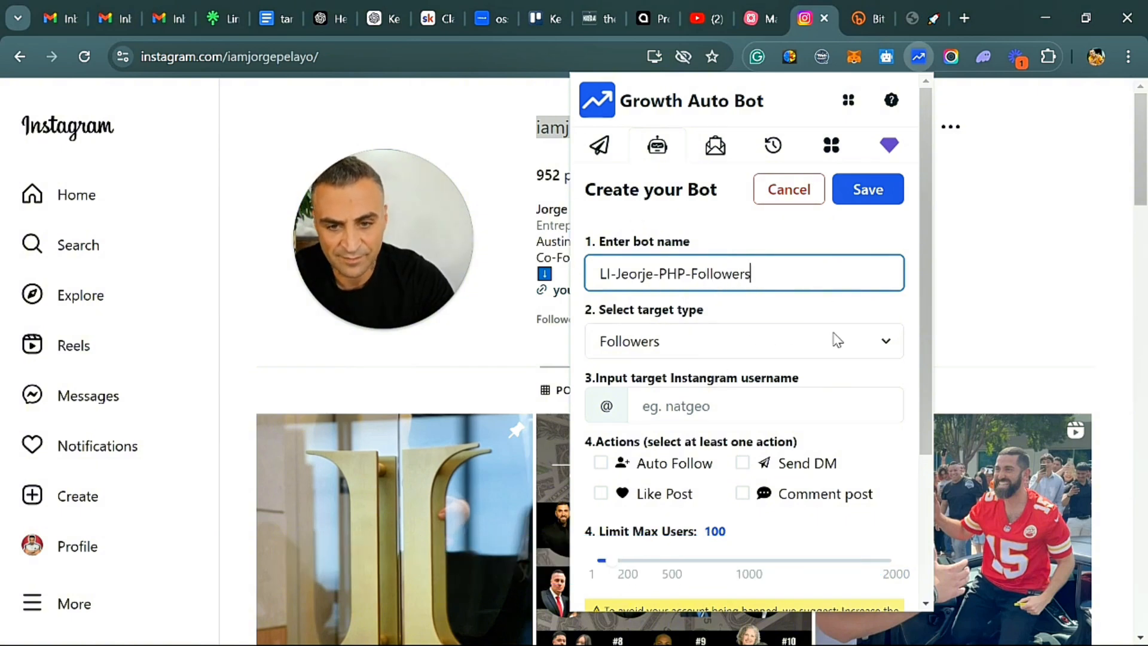
Paste the copied Instagram username as the bot's target account.
click(668, 408)
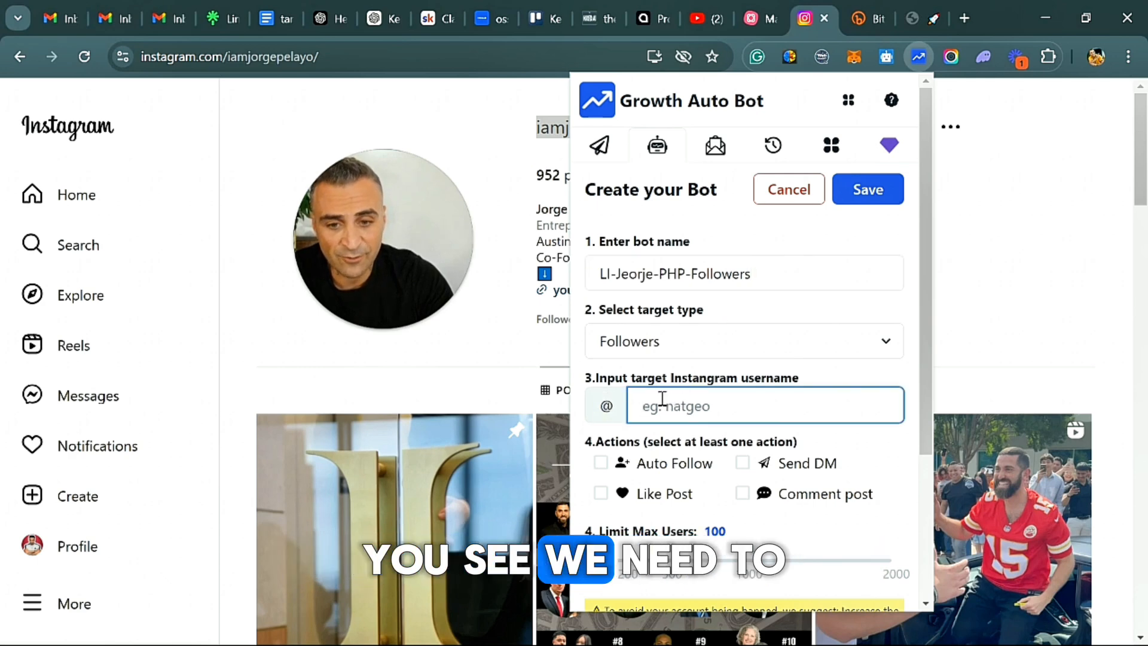
right_click(737, 406)
click(809, 188)
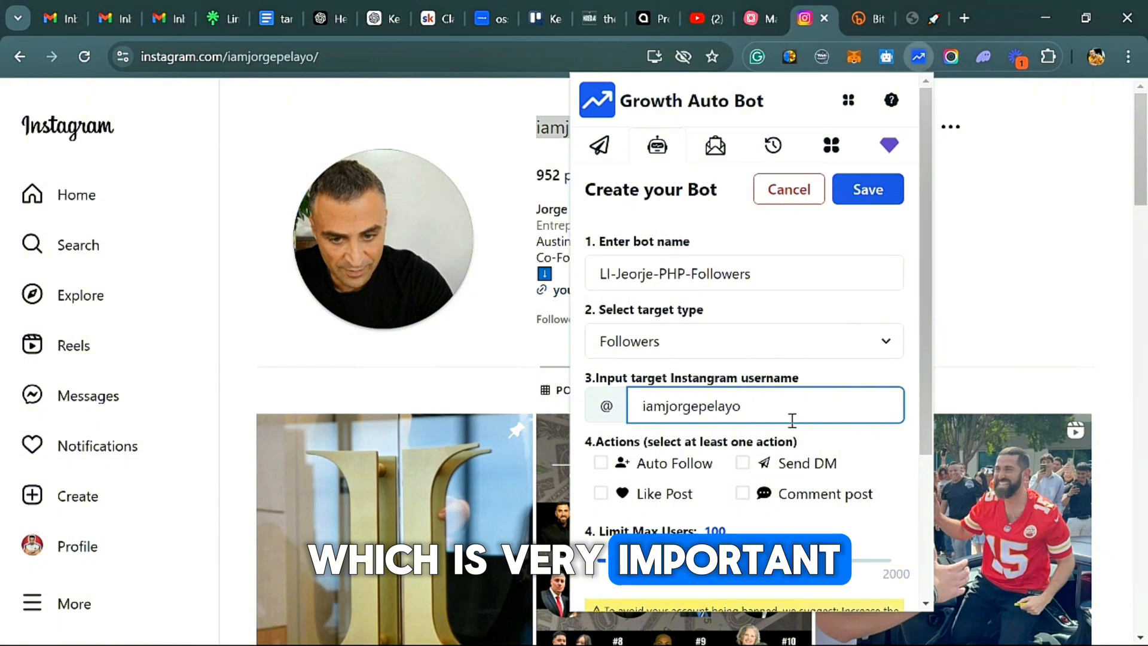
Enable the Auto Follow and Like Post actions for the new bot.
scroll(792, 420, down, 2)
click(861, 350)
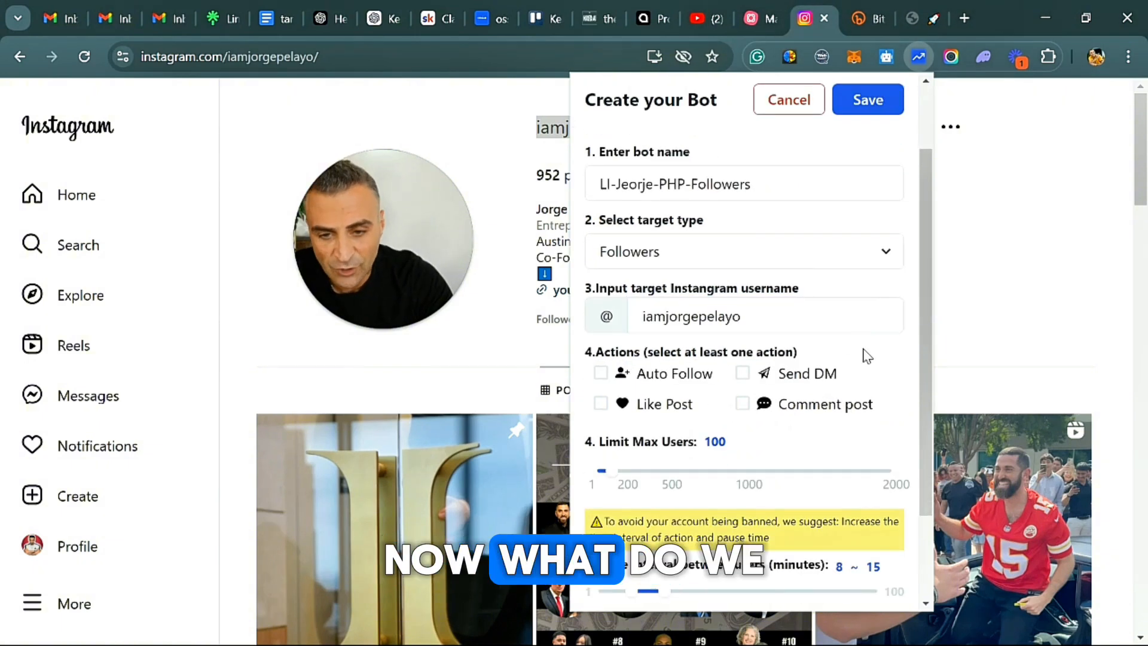
click(602, 373)
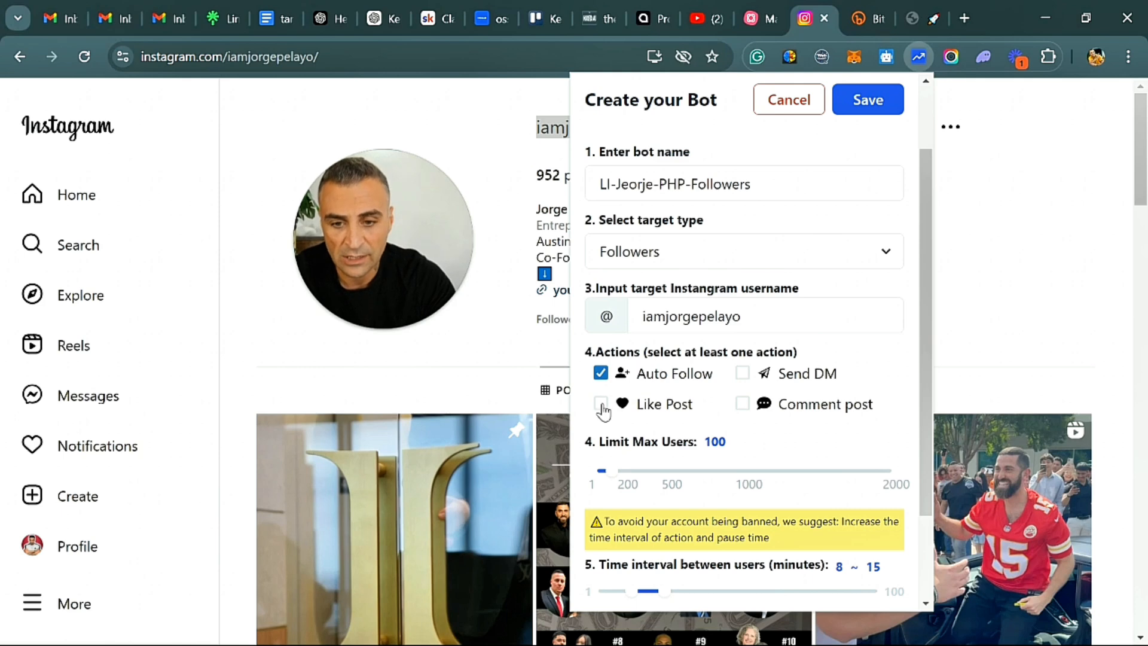
Try the Send DM and Comment post actions with their template choices, leaving both actions disabled.
click(743, 374)
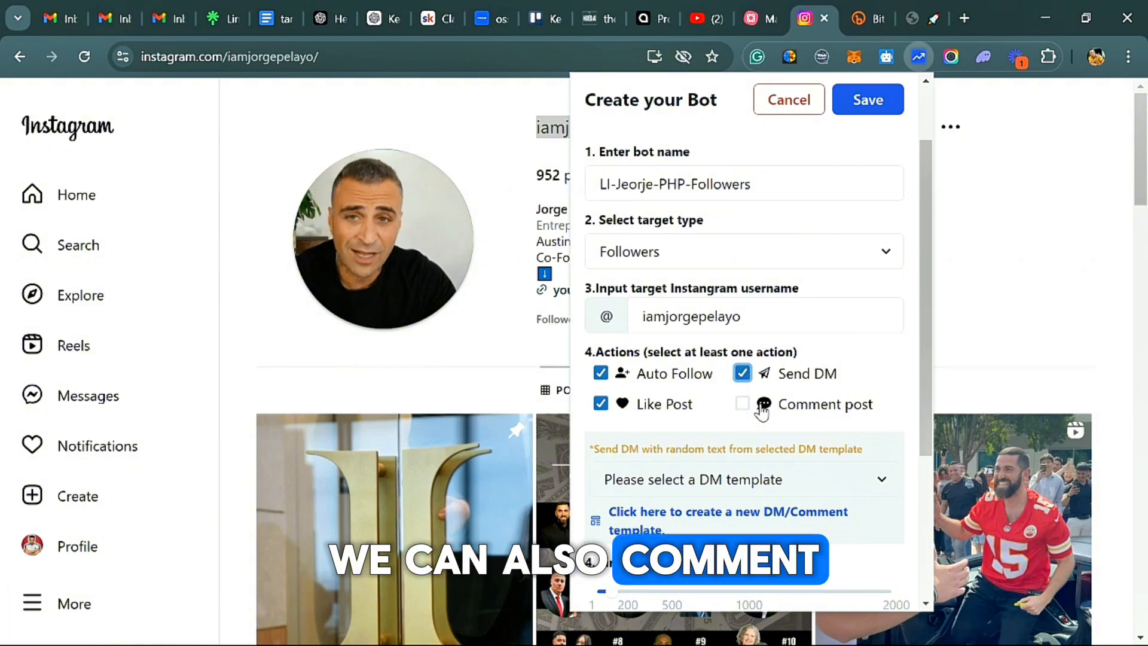
scroll(812, 426, down, 3)
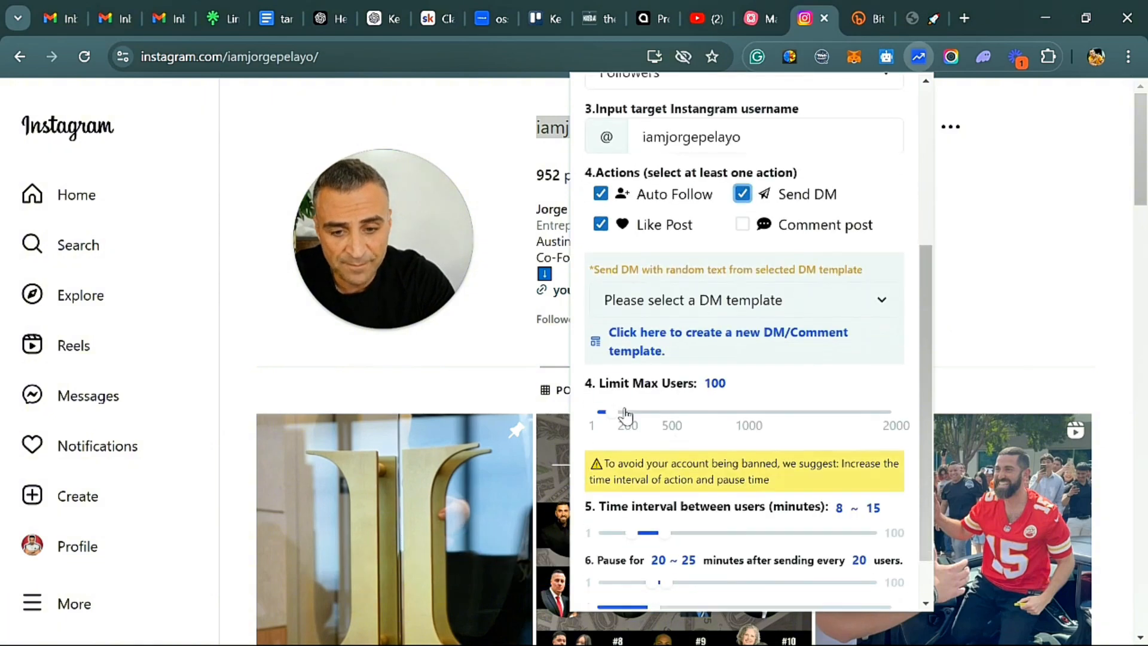
scroll(792, 419, up, 2)
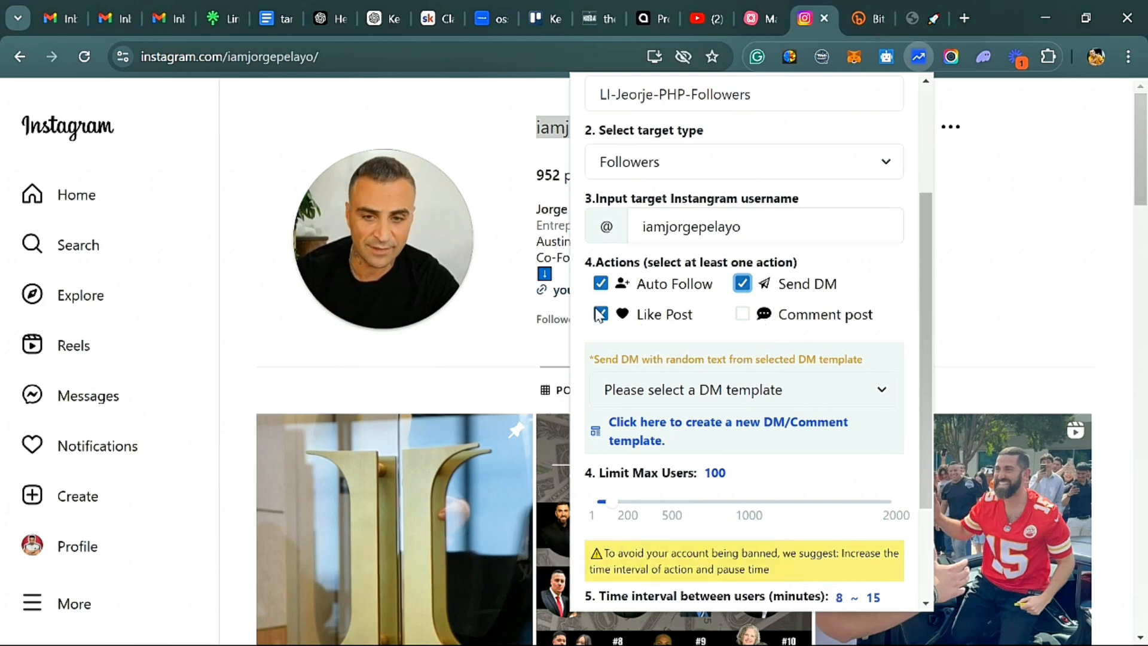
click(742, 315)
click(781, 398)
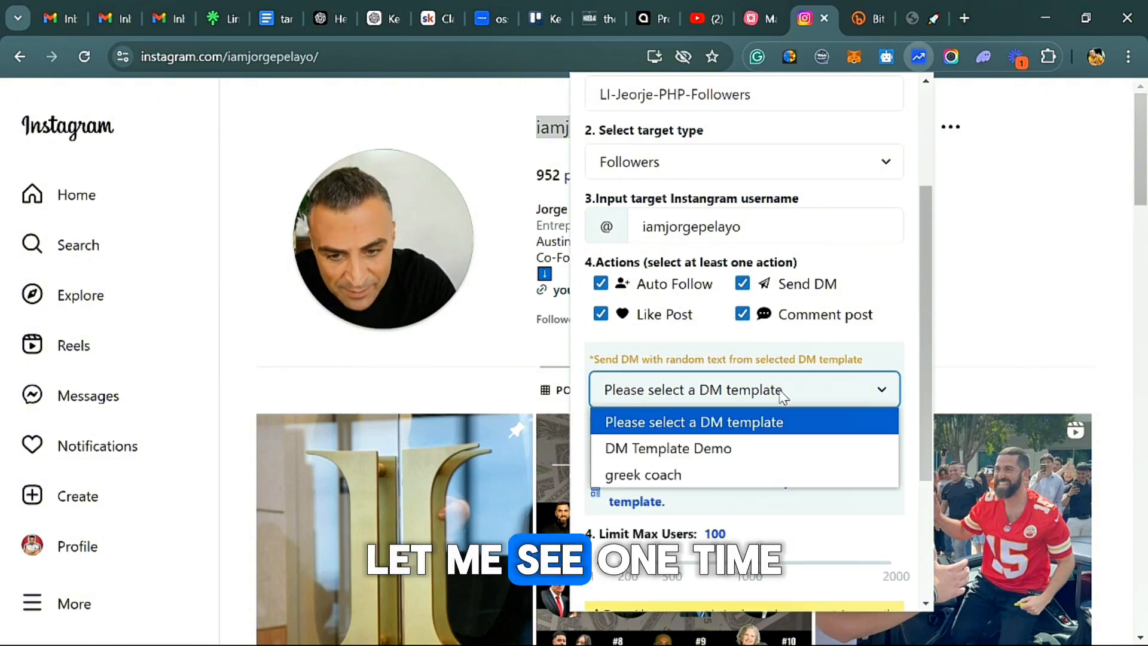
click(794, 400)
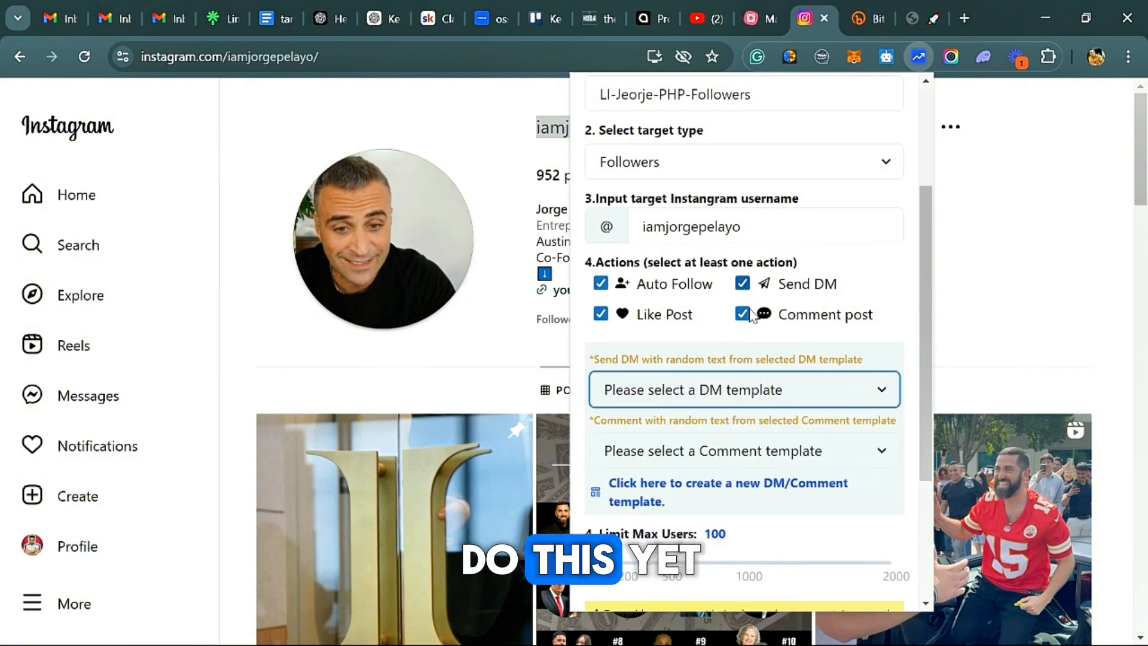
click(742, 284)
click(744, 315)
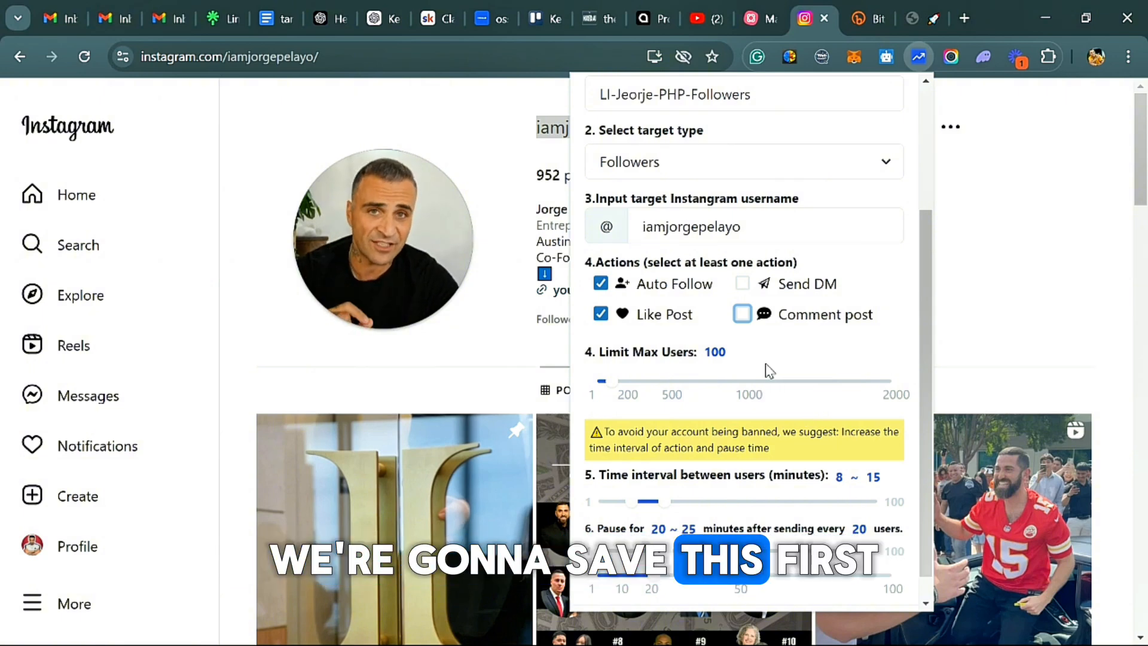
scroll(792, 426, down, 1)
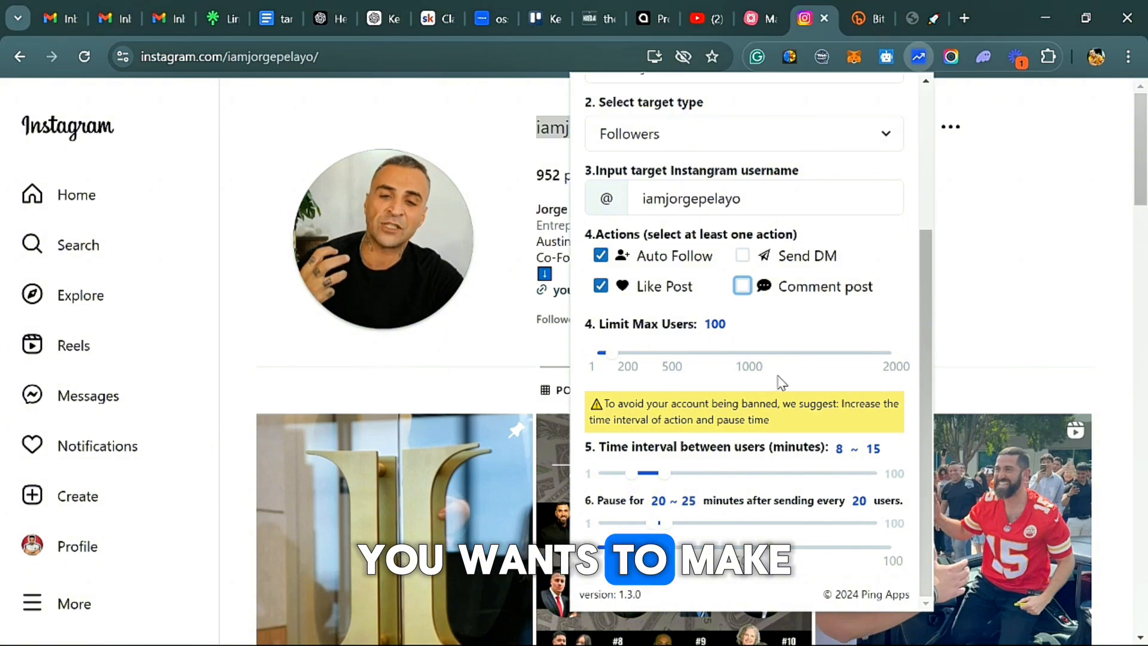
Check the new bot's settings and save the bot.
scroll(752, 358, up, 4)
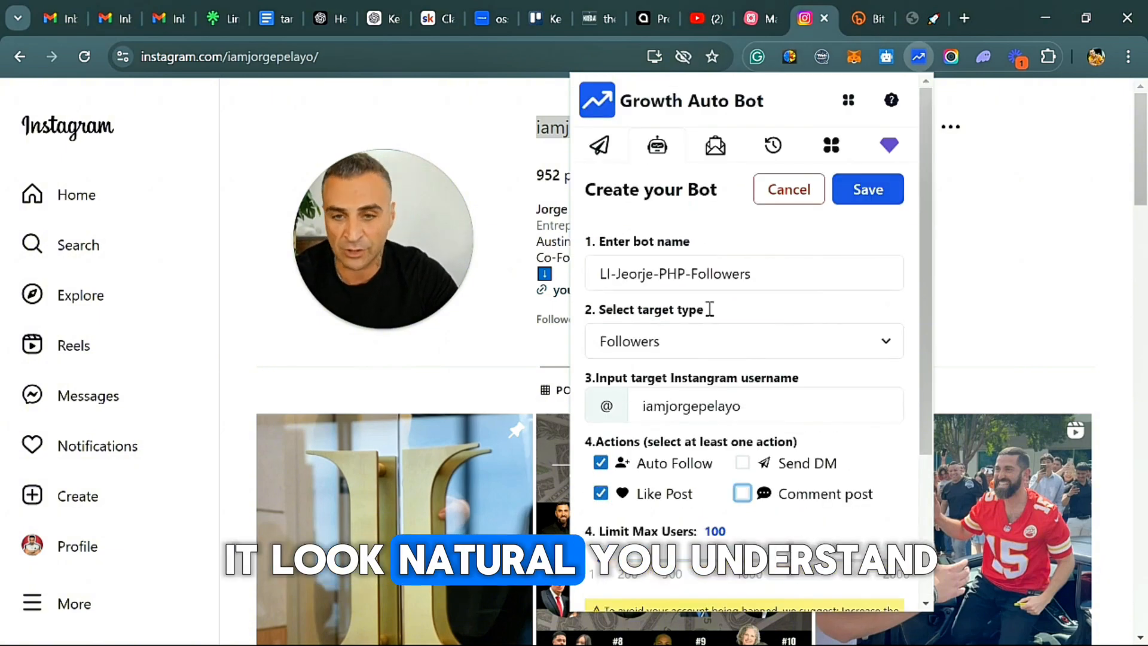
scroll(745, 341, down, 5)
scroll(835, 364, up, 5)
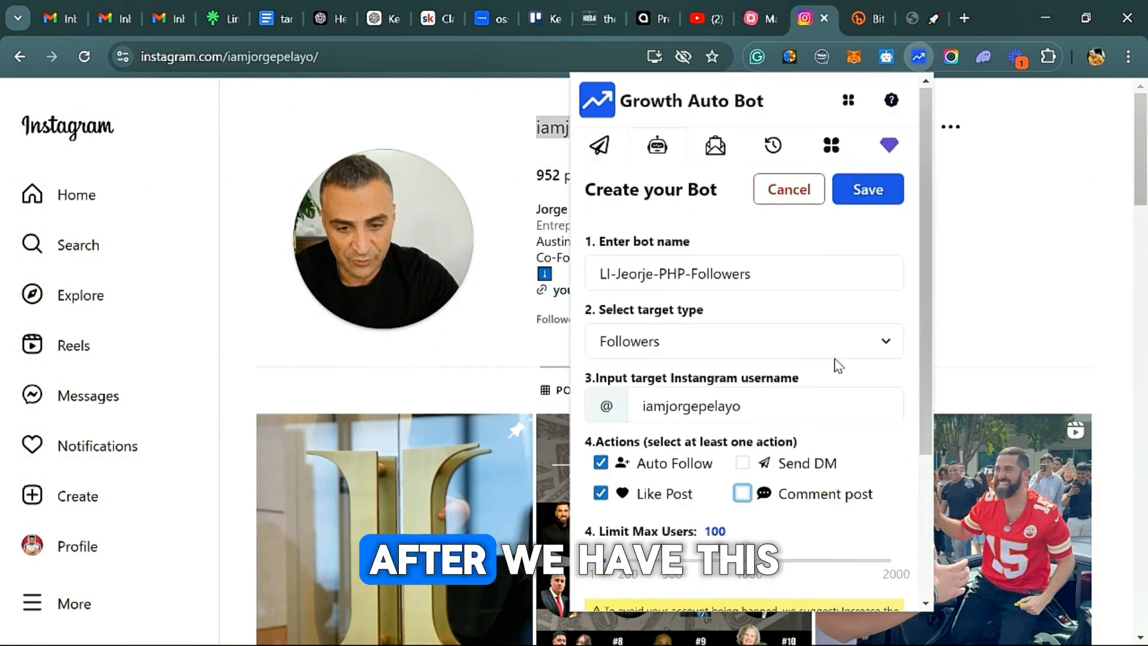
click(887, 202)
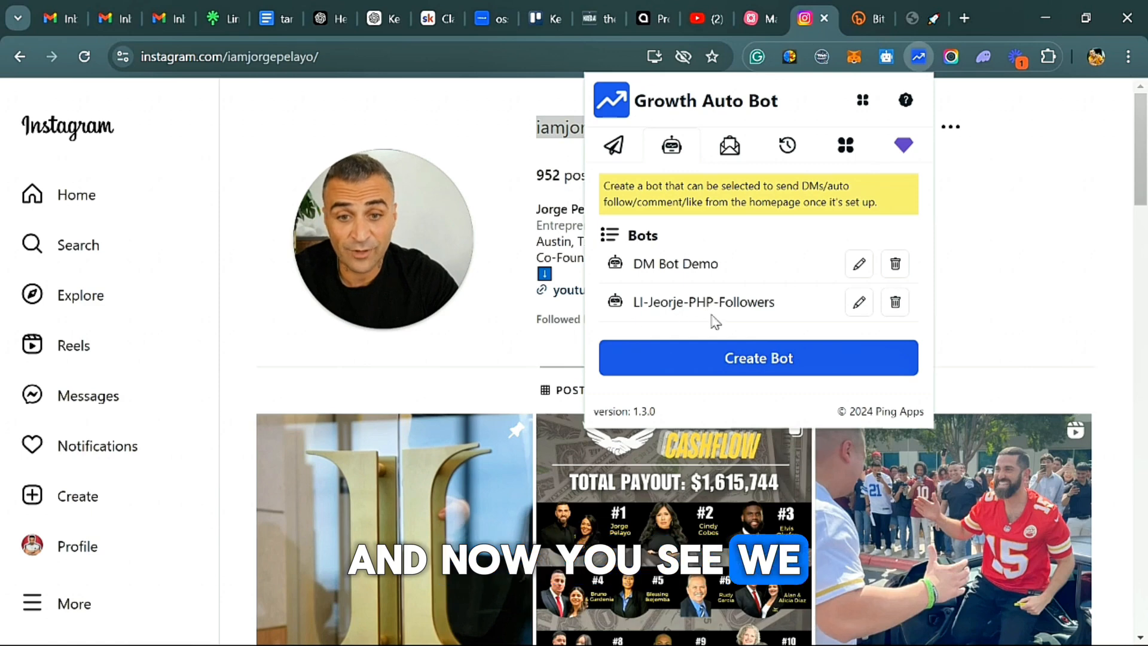
Look through the saved DM templates and comment templates.
click(731, 146)
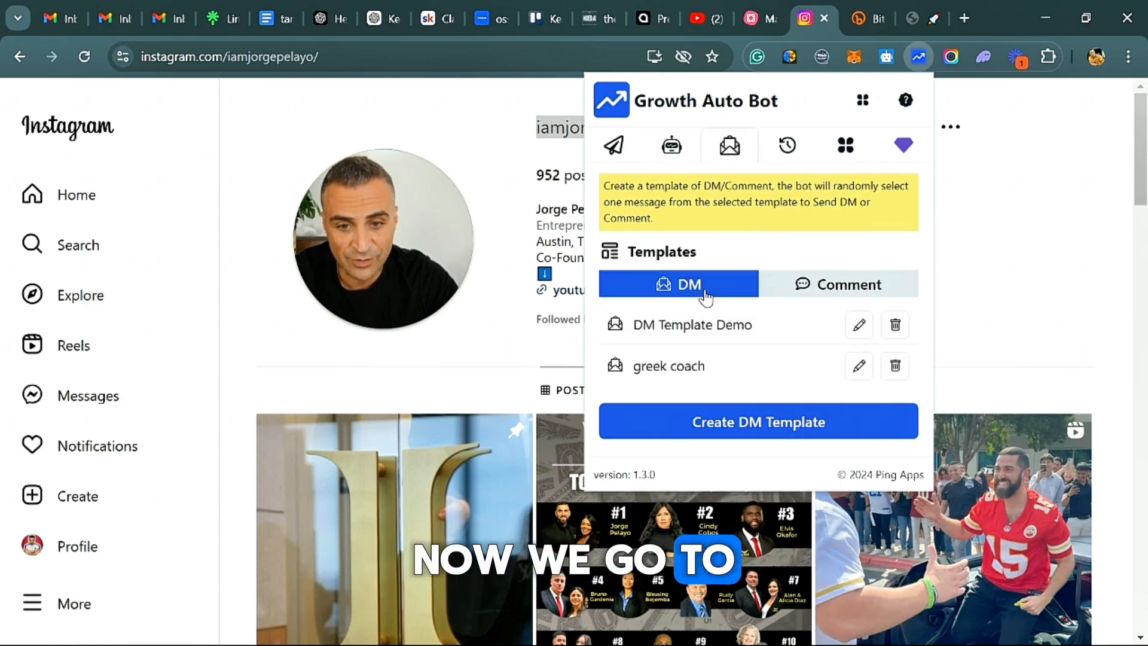
click(835, 303)
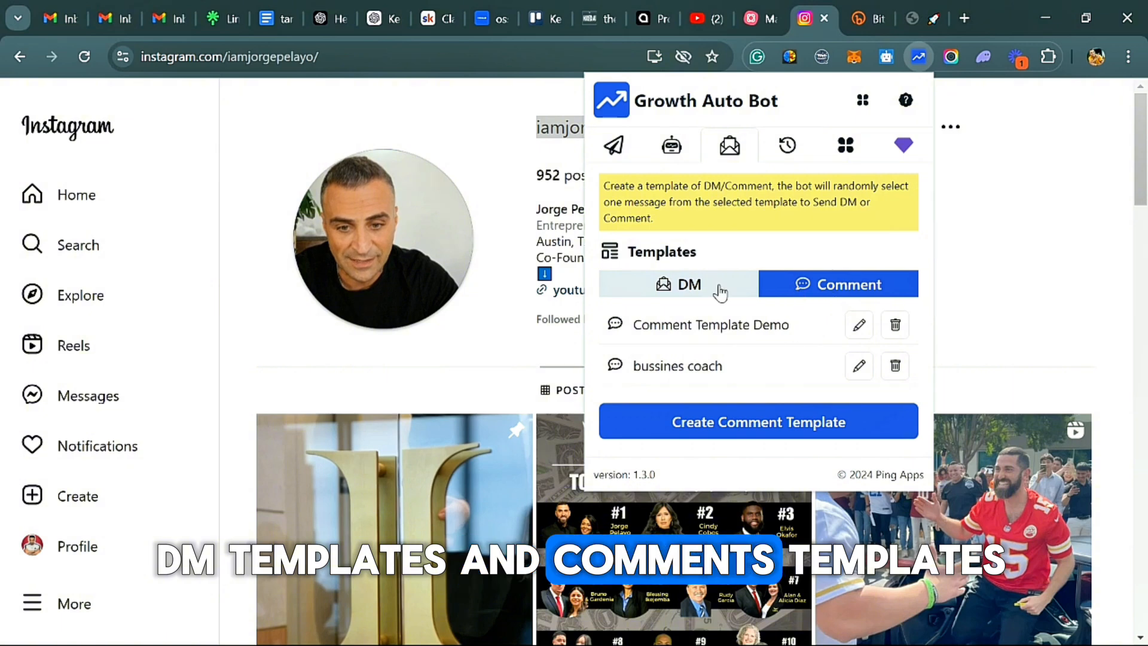
click(720, 293)
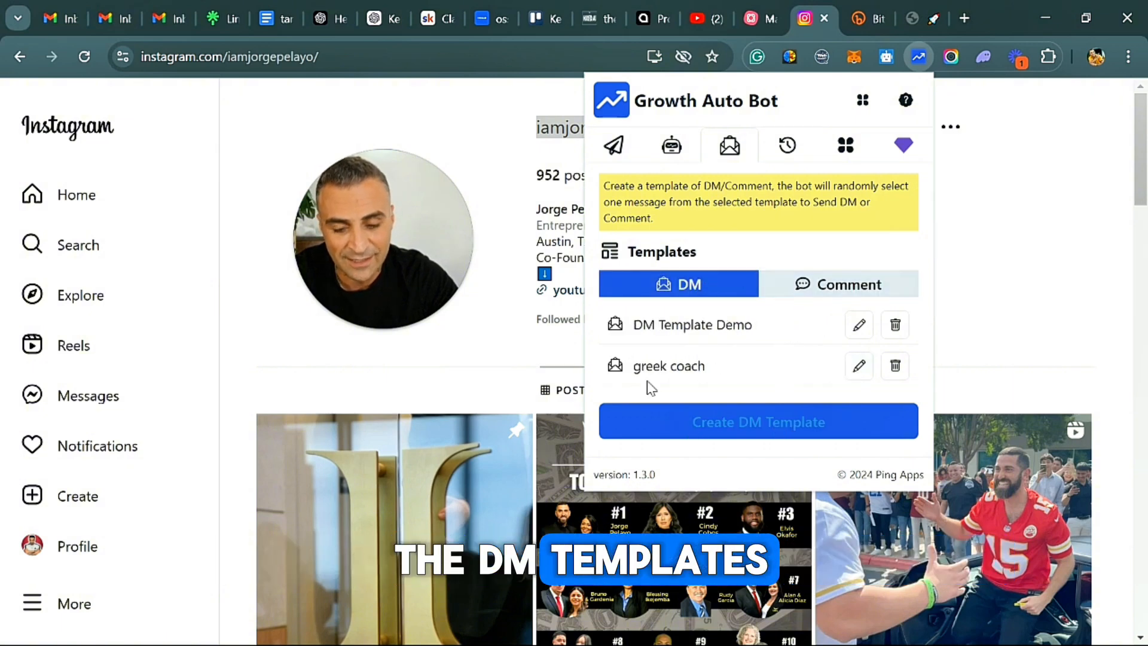
click(834, 284)
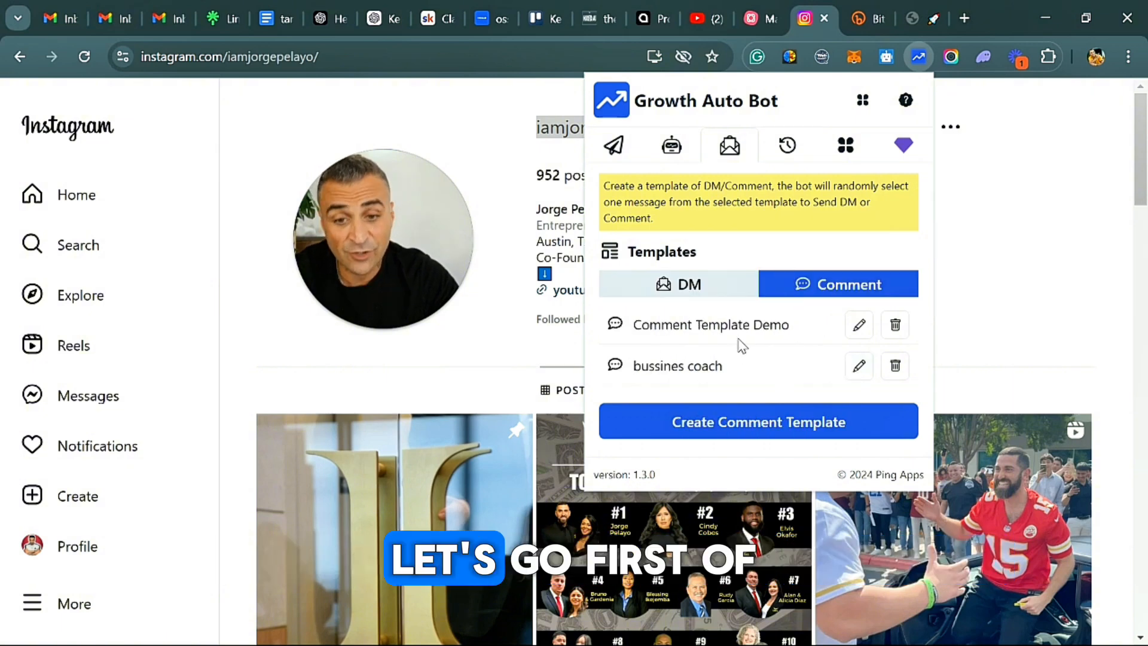
click(701, 423)
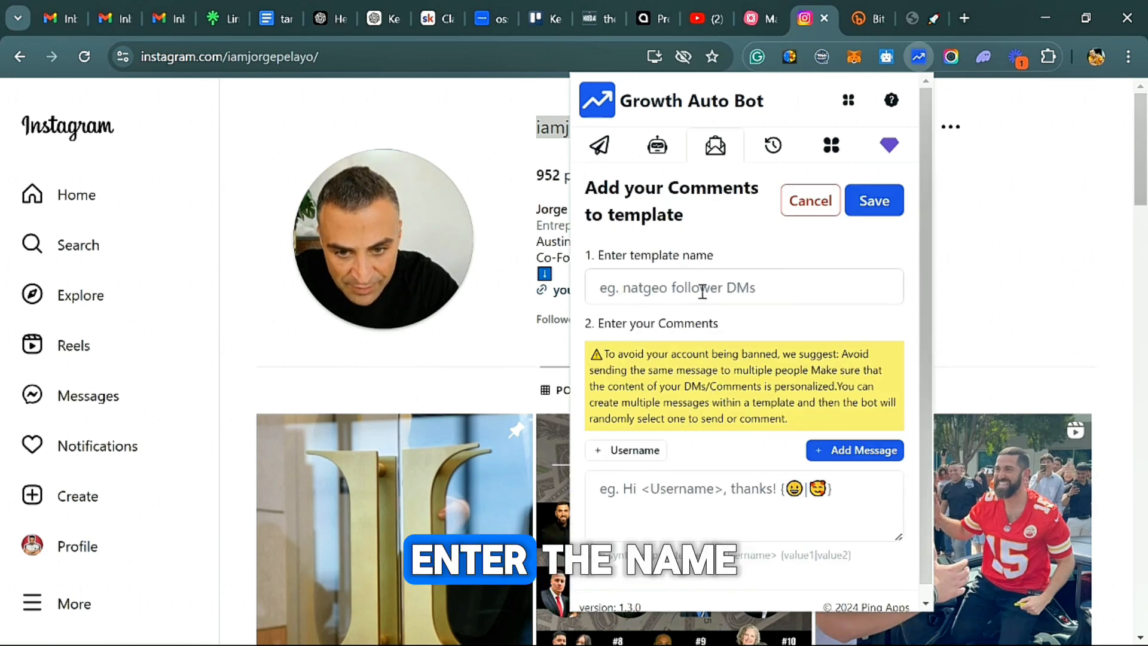
scroll(727, 332, down, 1)
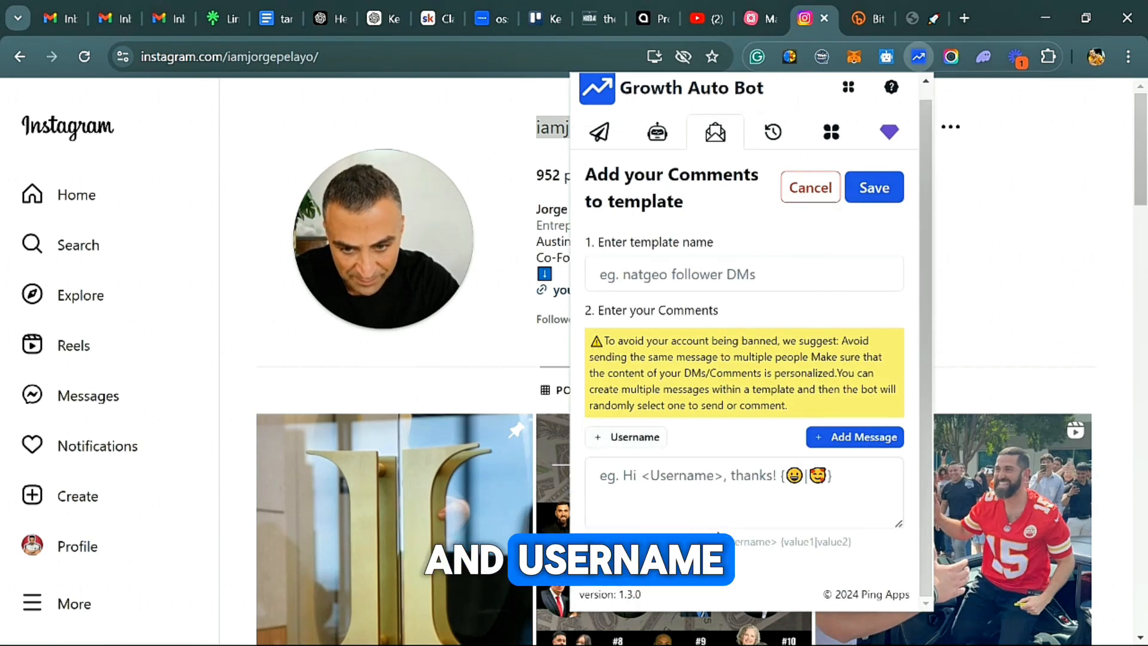
scroll(801, 501, up, 1)
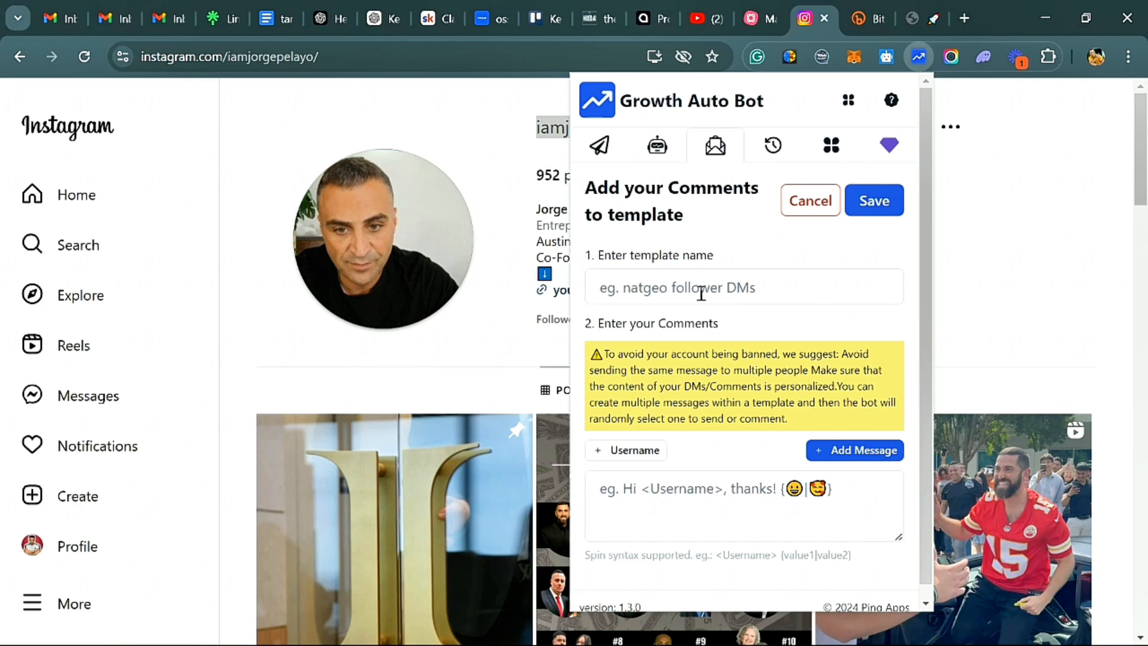
click(507, 180)
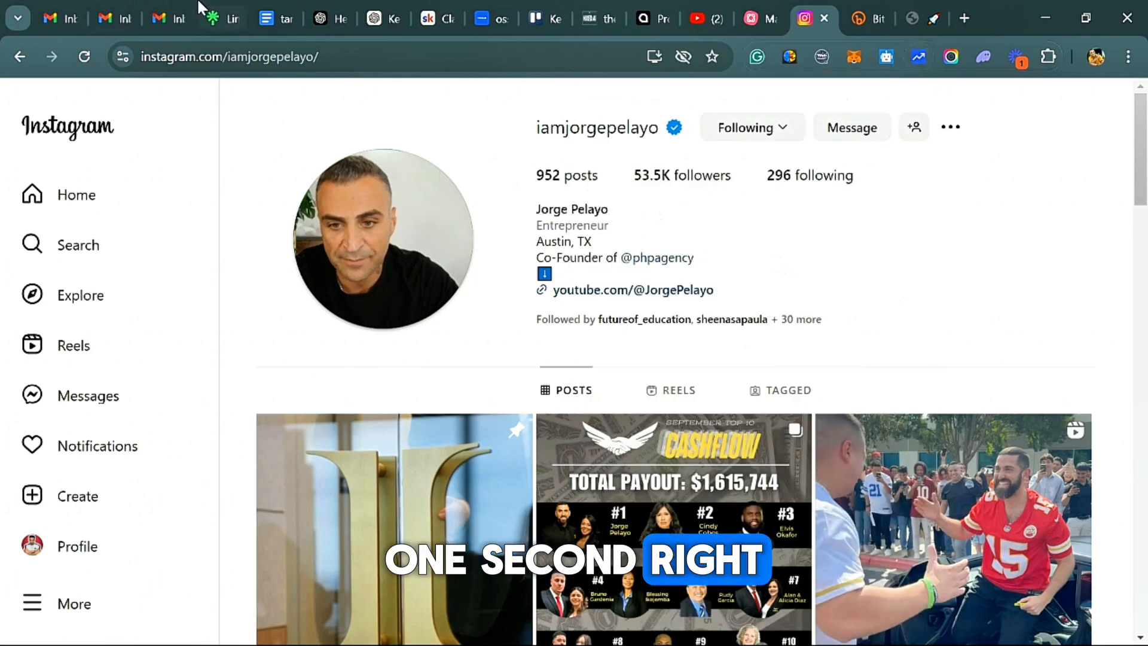
Switch to ChatGPT and submit "give me 10 coments genarall, with emojies suportive" in a new chat.
click(385, 26)
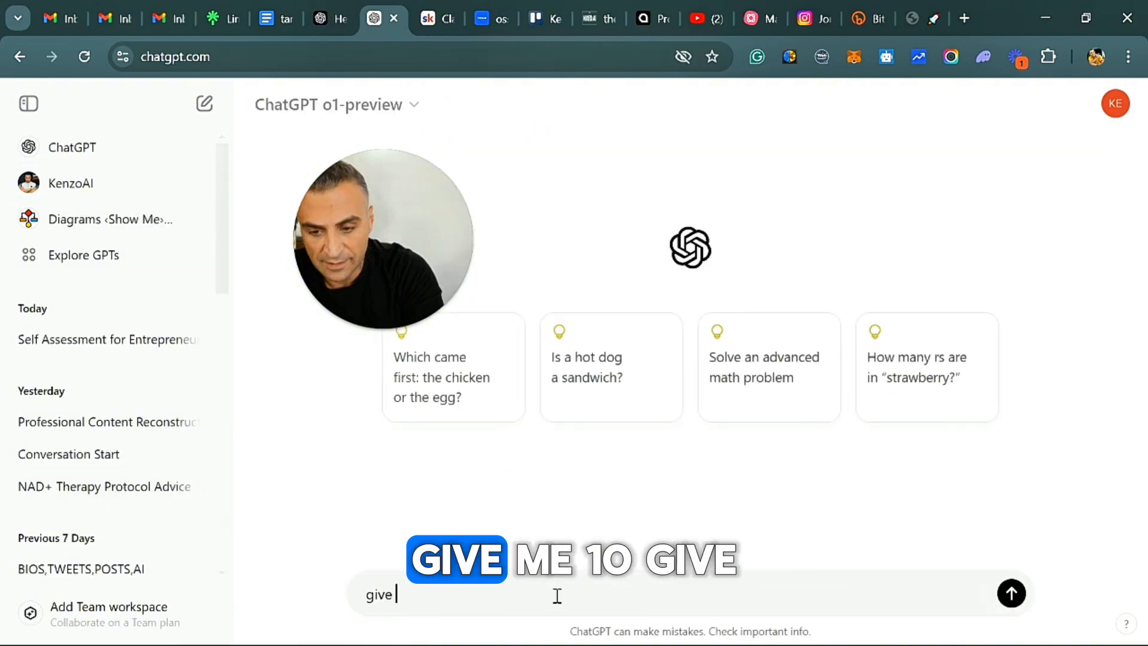
text(me 10)
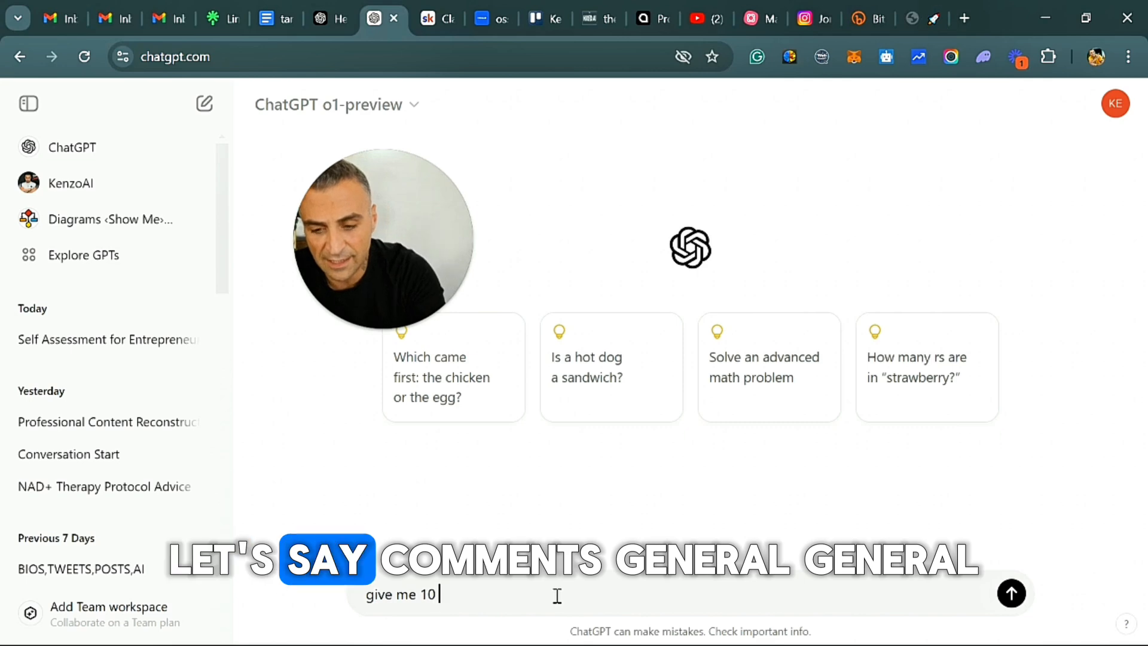
text(coments )
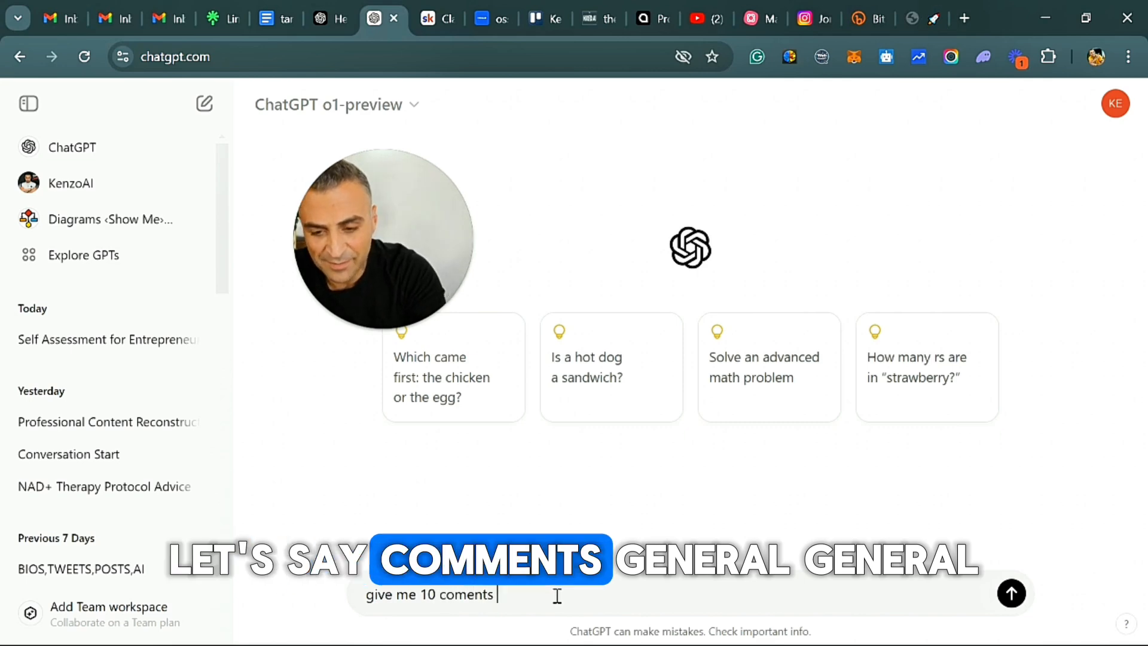
text(genara)
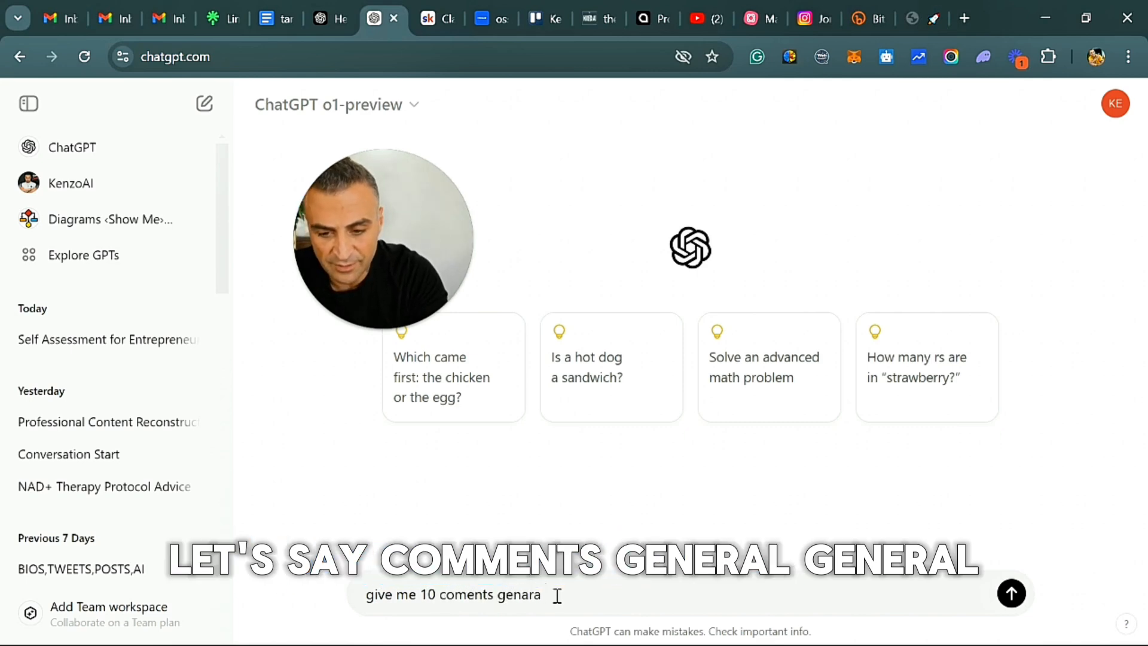
text(ll, with e)
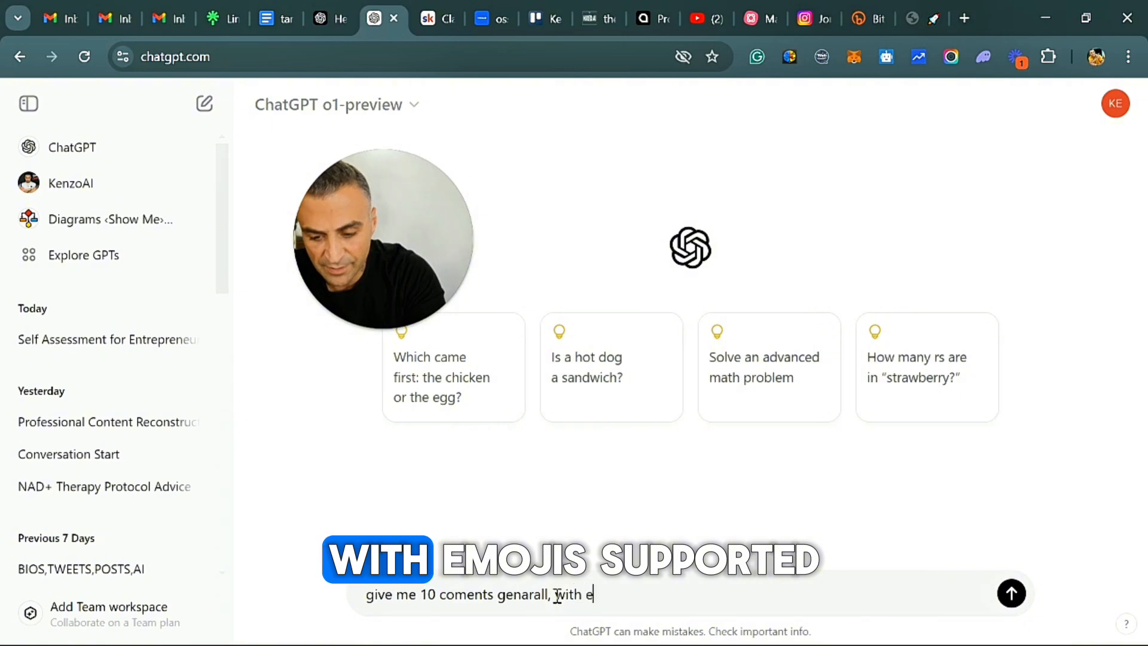
text(mojies )
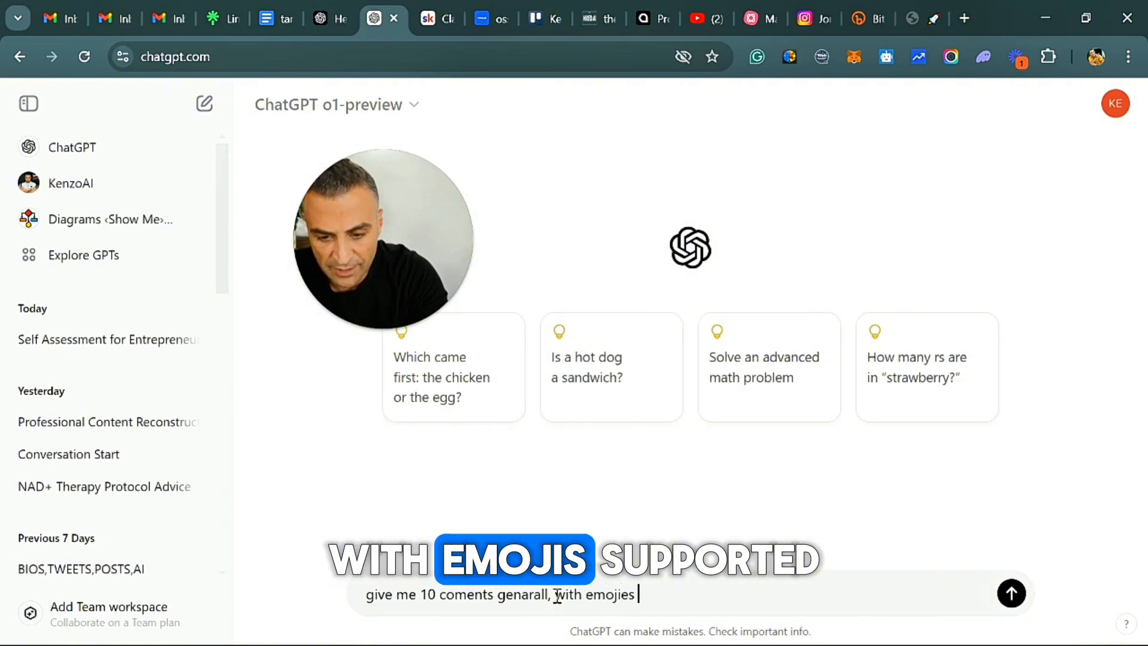
text(sup)
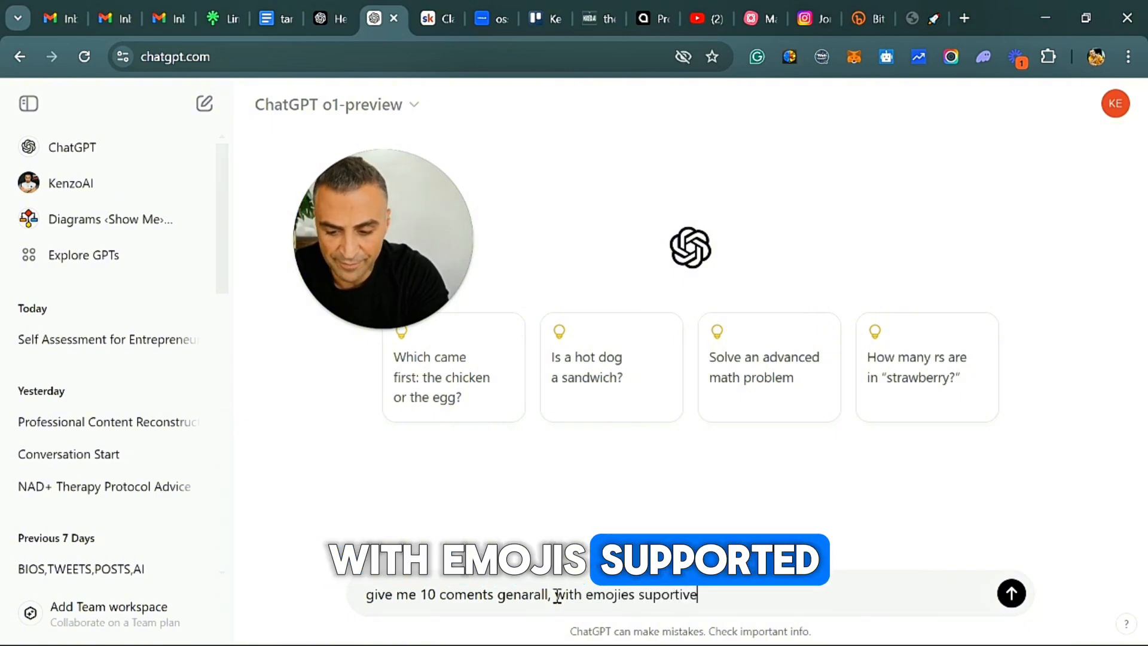
text(ortive)
key(Return)
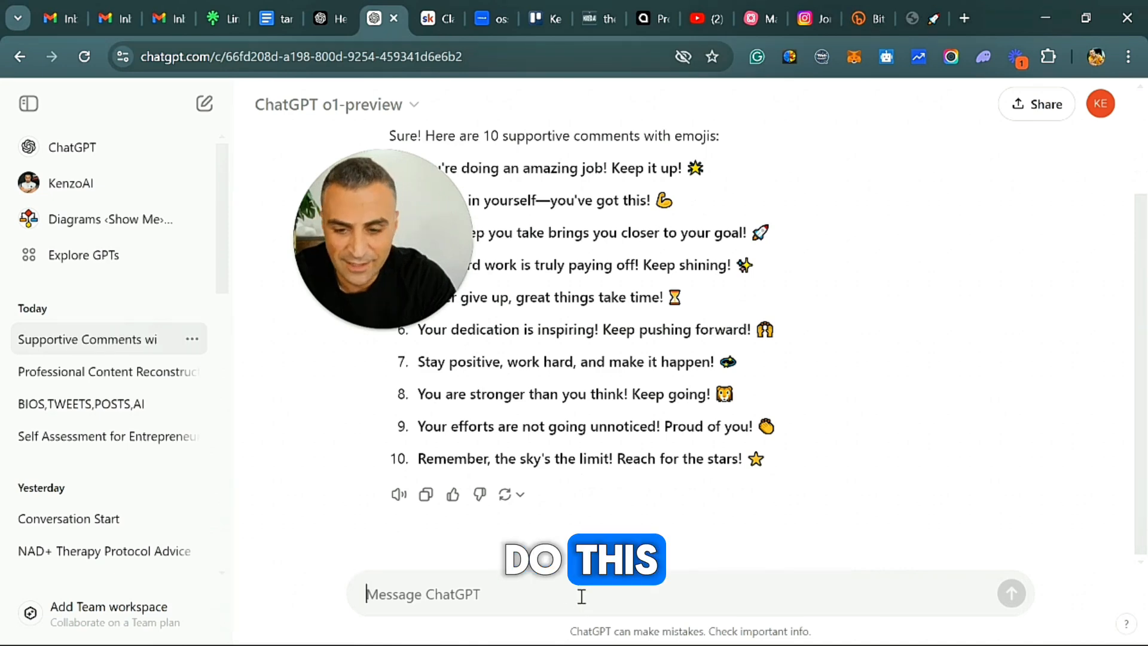
Send the follow-up prompt "no words just emojies and mayby things like 100% etc".
text(no words just )
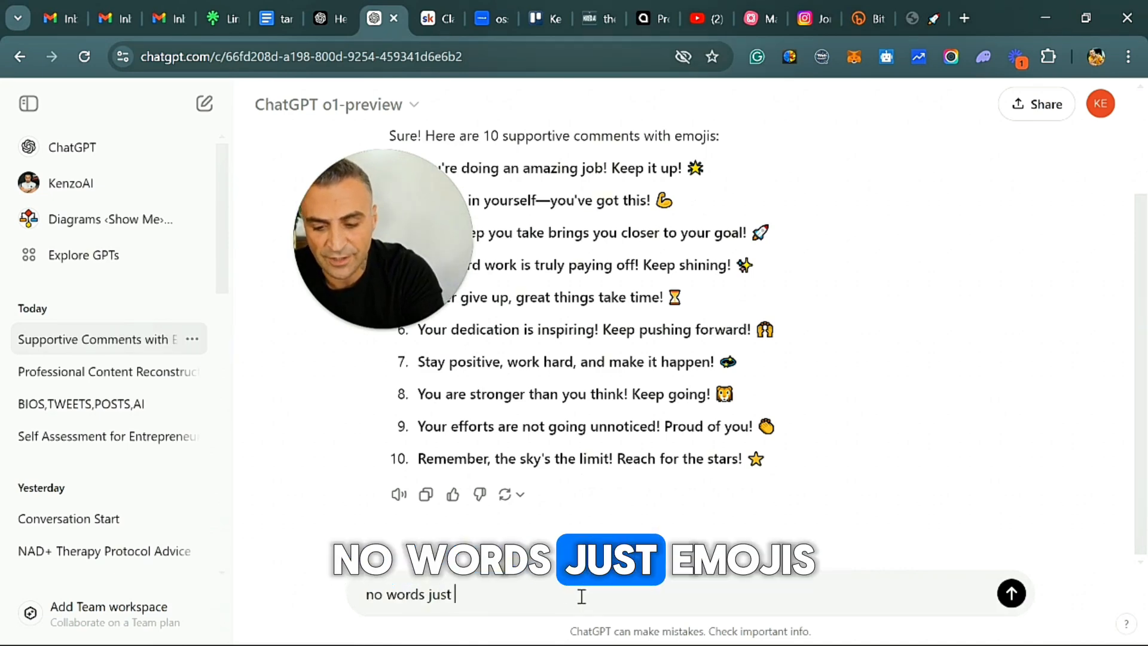
text(emojies)
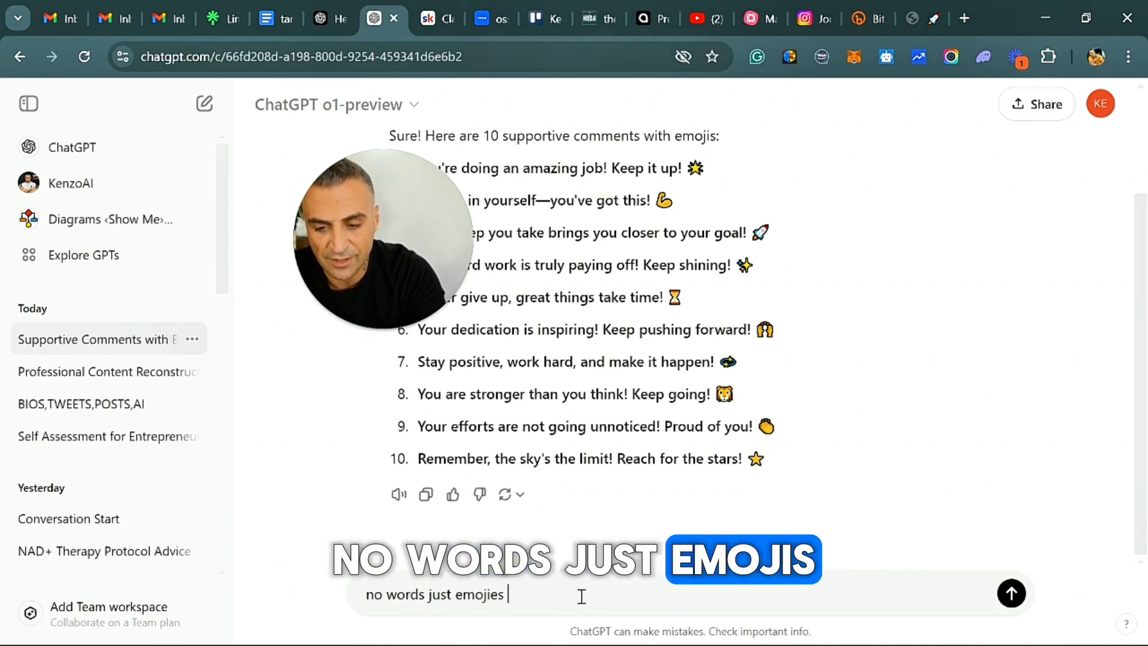
text( and may)
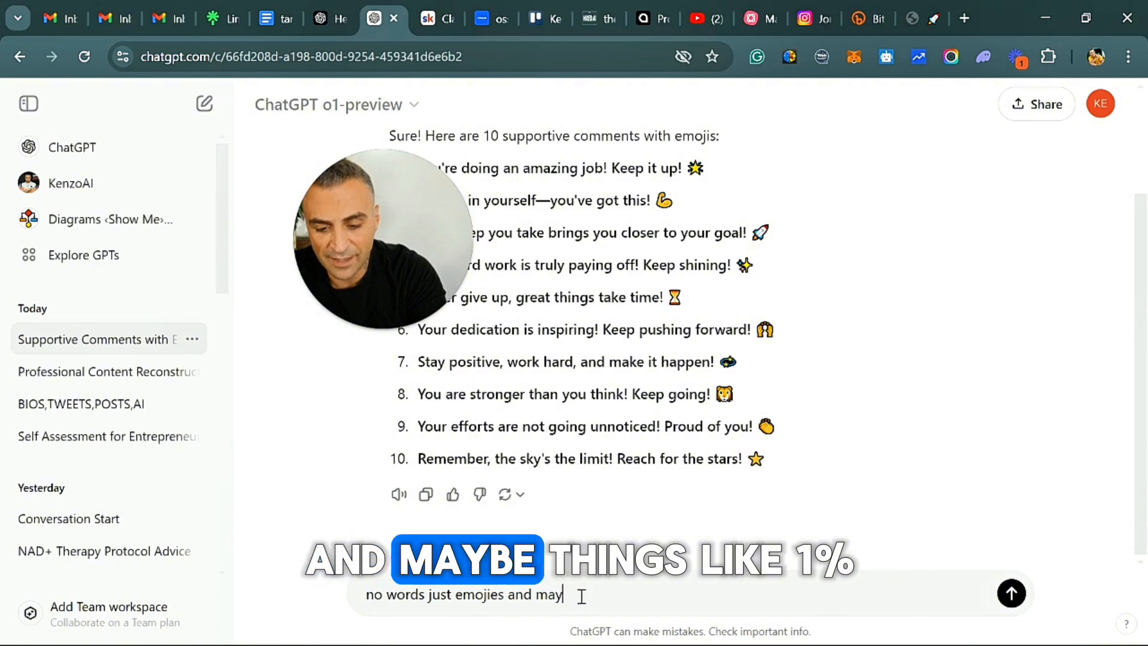
text(by things l)
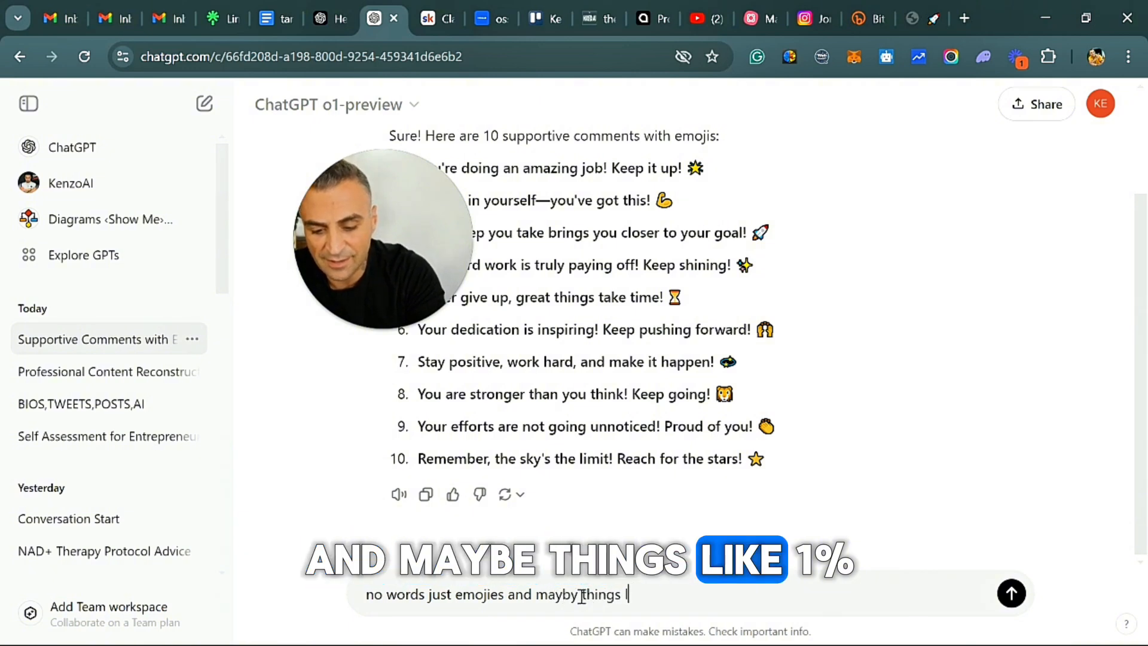
text(ike 100)
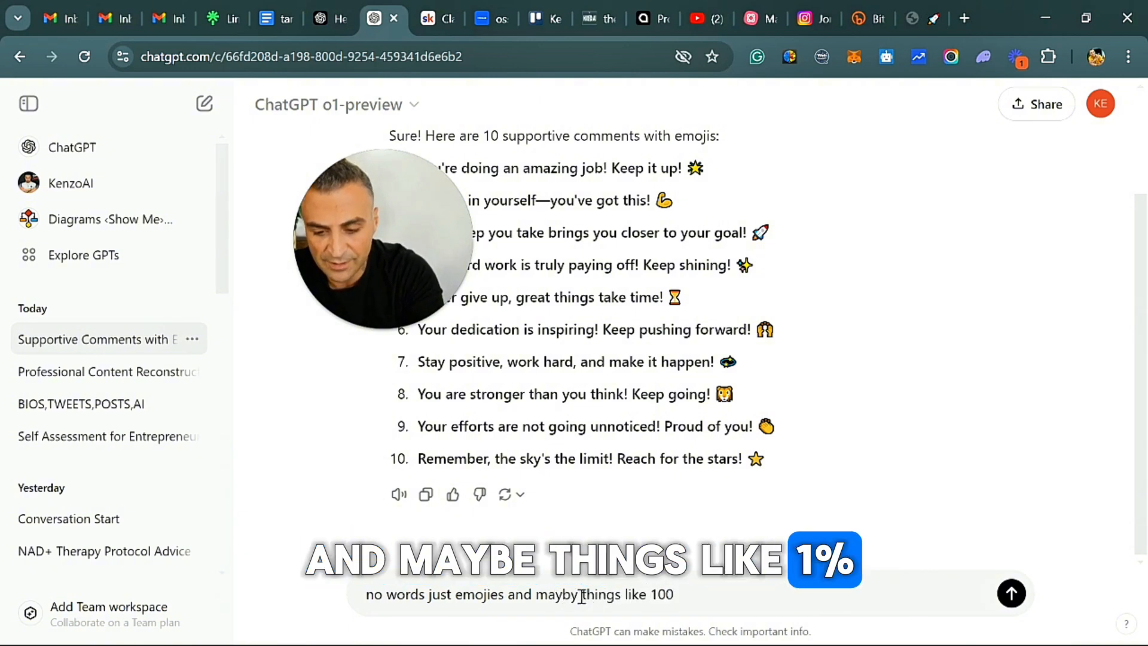
text(%  etc)
key(Return)
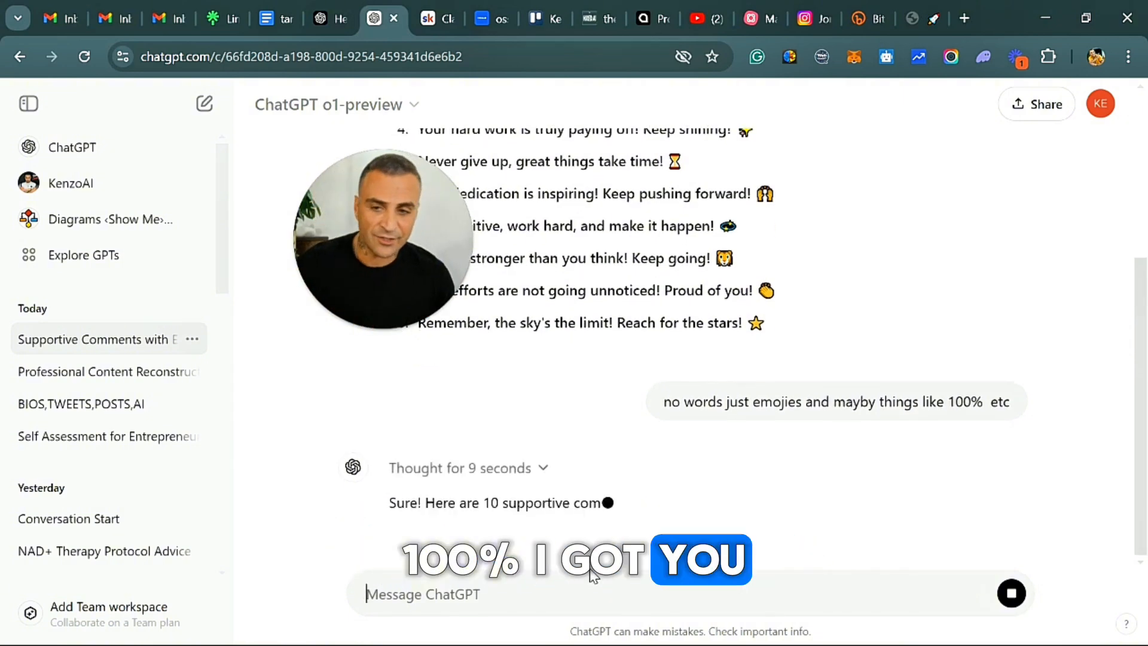
Copy all ten emoji-only comments from the latest reply.
scroll(581, 454, down, 1)
scroll(634, 446, up, 1)
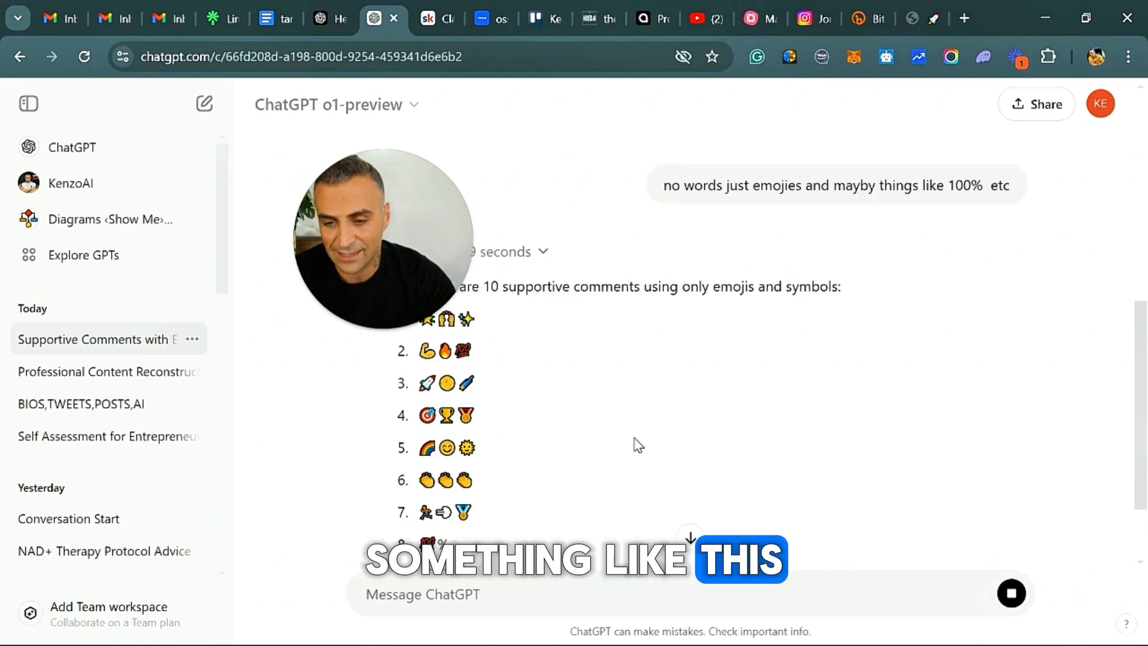
triple_click(472, 362)
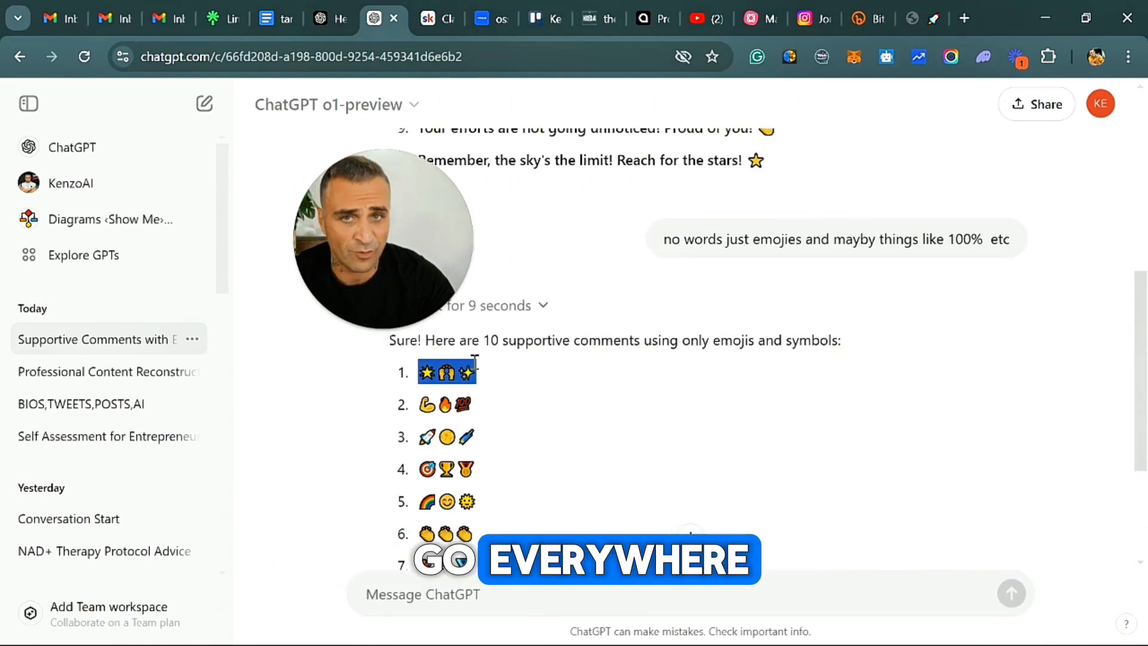
drag(474, 360, 478, 459)
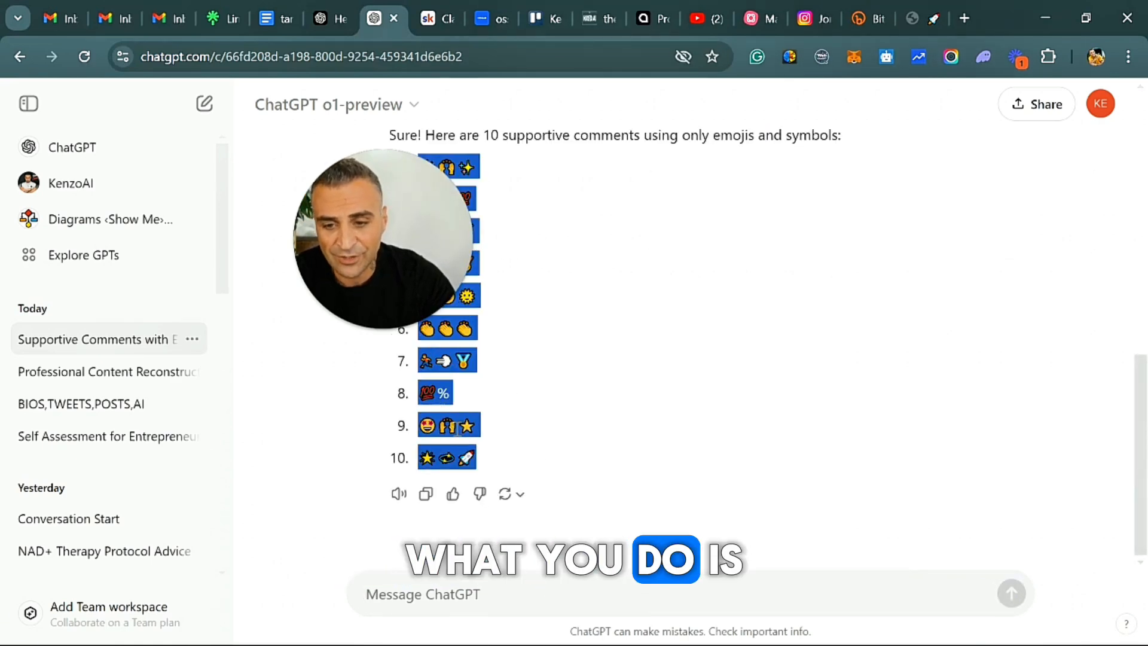
right_click(457, 212)
click(539, 230)
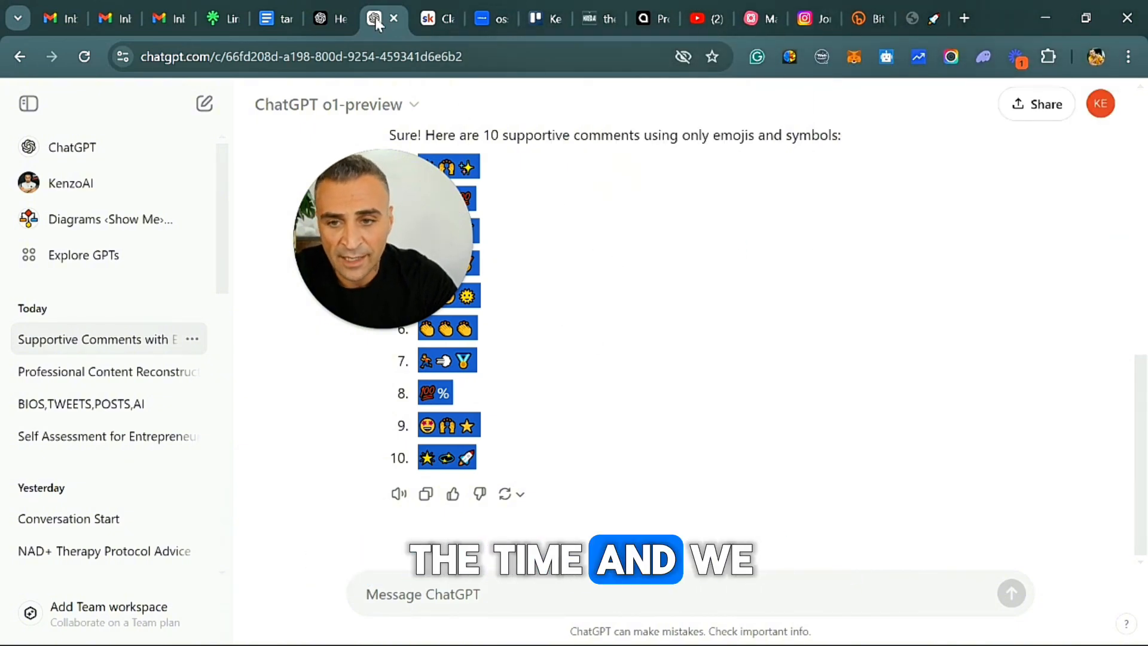
Return to the Instagram profile and start a new comment template in Growth Auto Bot.
click(808, 18)
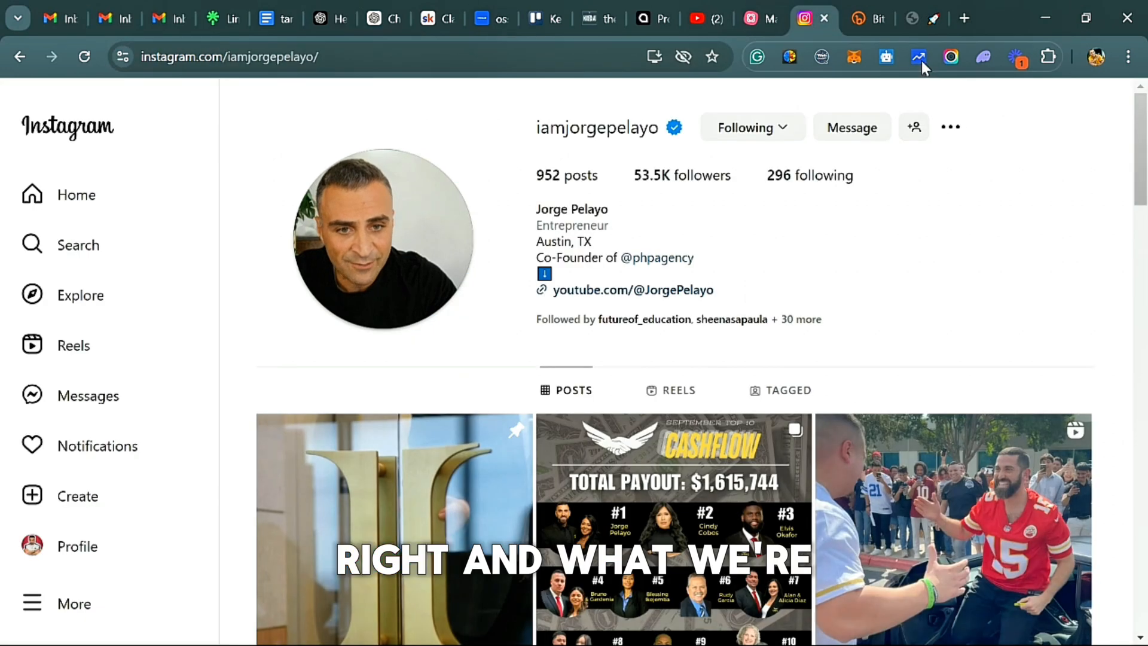
click(919, 57)
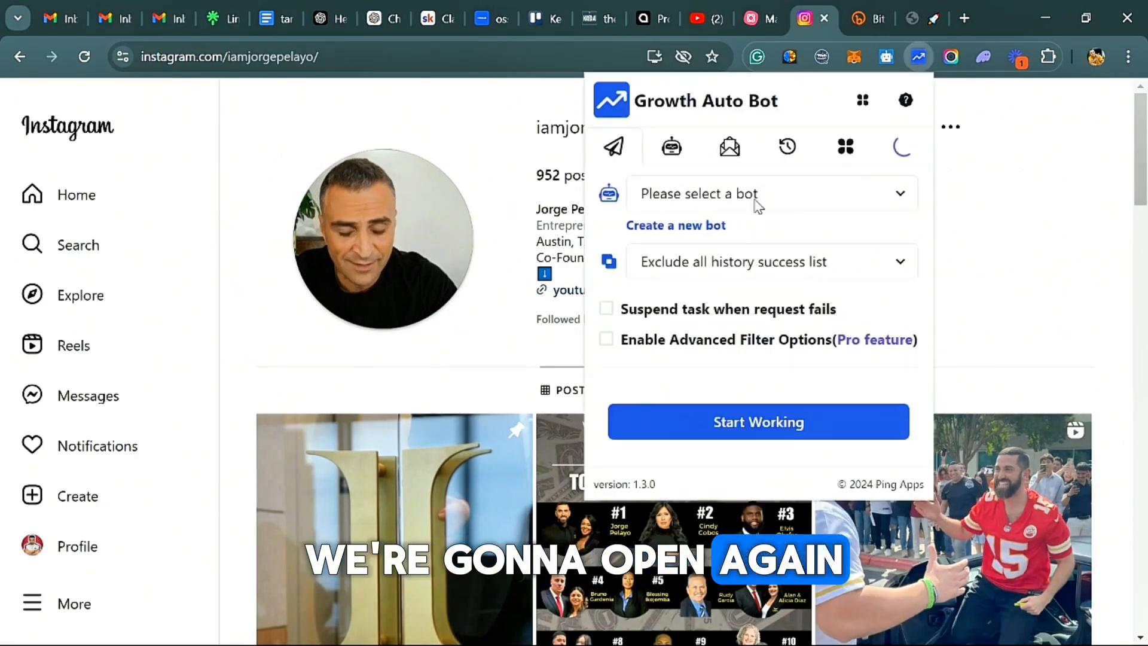
click(729, 147)
click(854, 289)
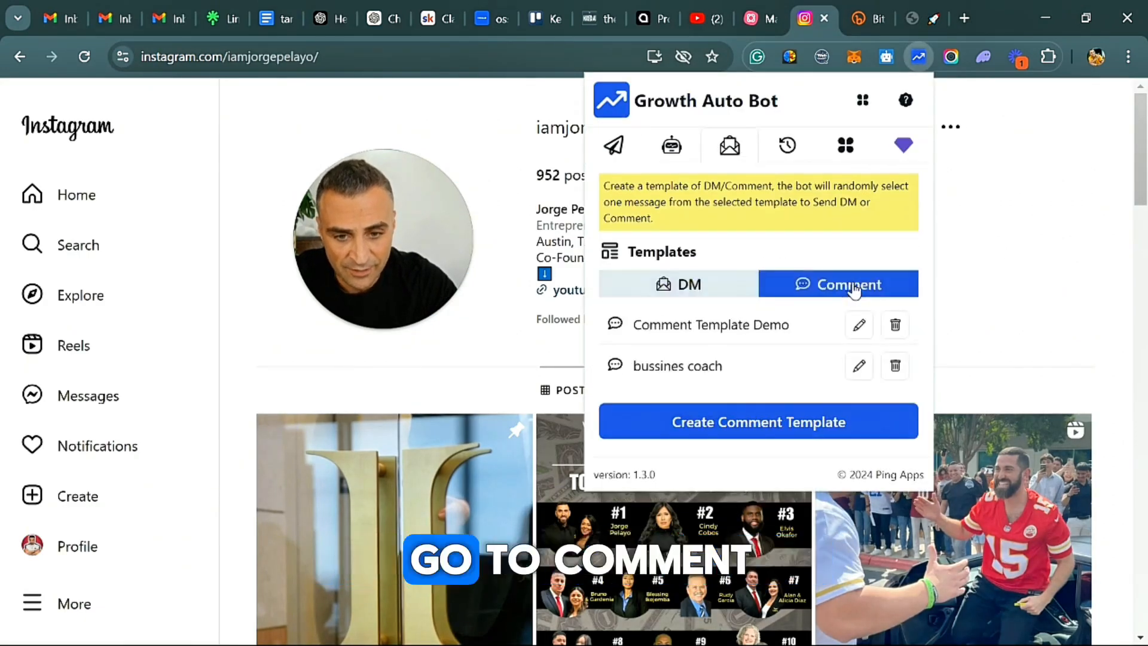
click(790, 424)
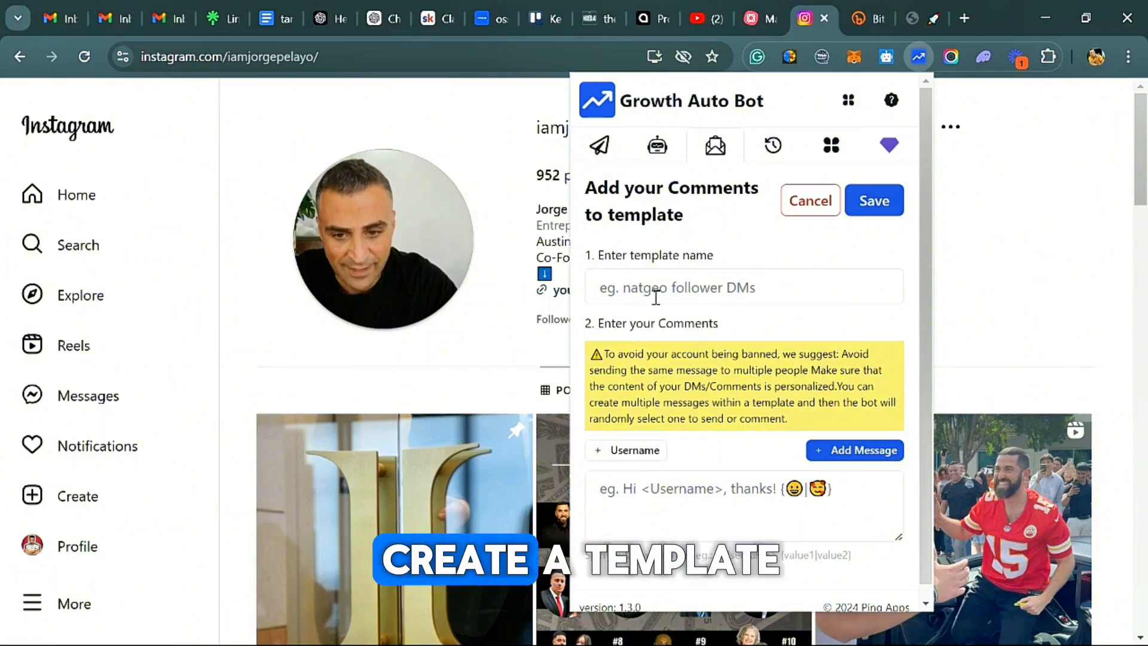
Name the comment template with LI, the target leader's first name and PHP, joined by hyphens.
click(654, 295)
text(LI)
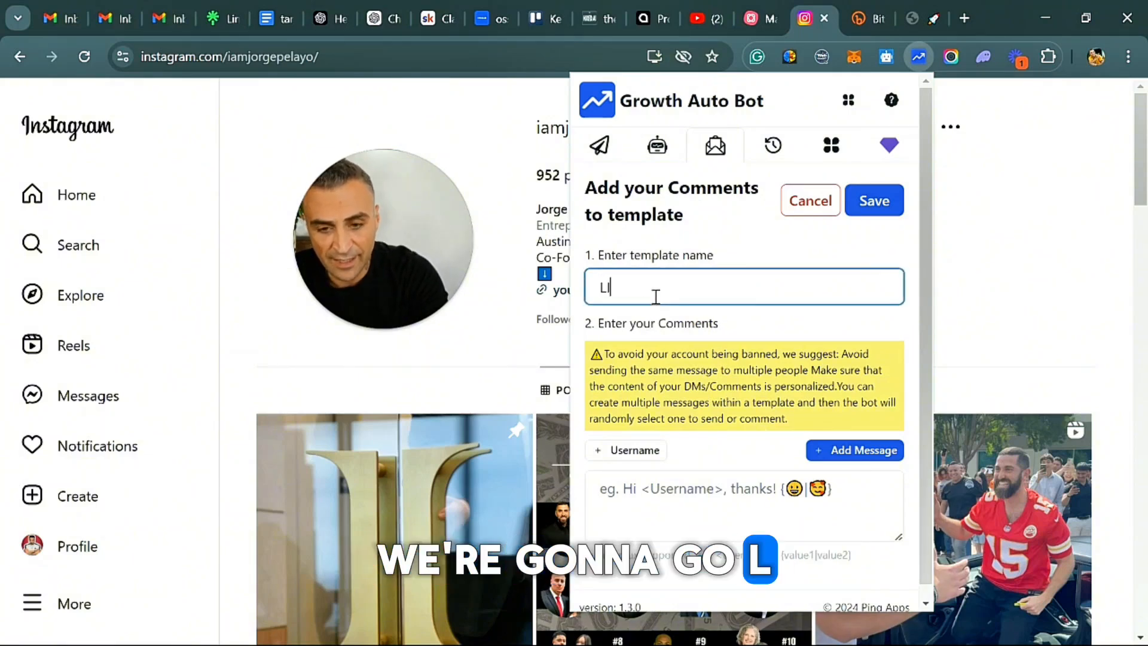
text(-J)
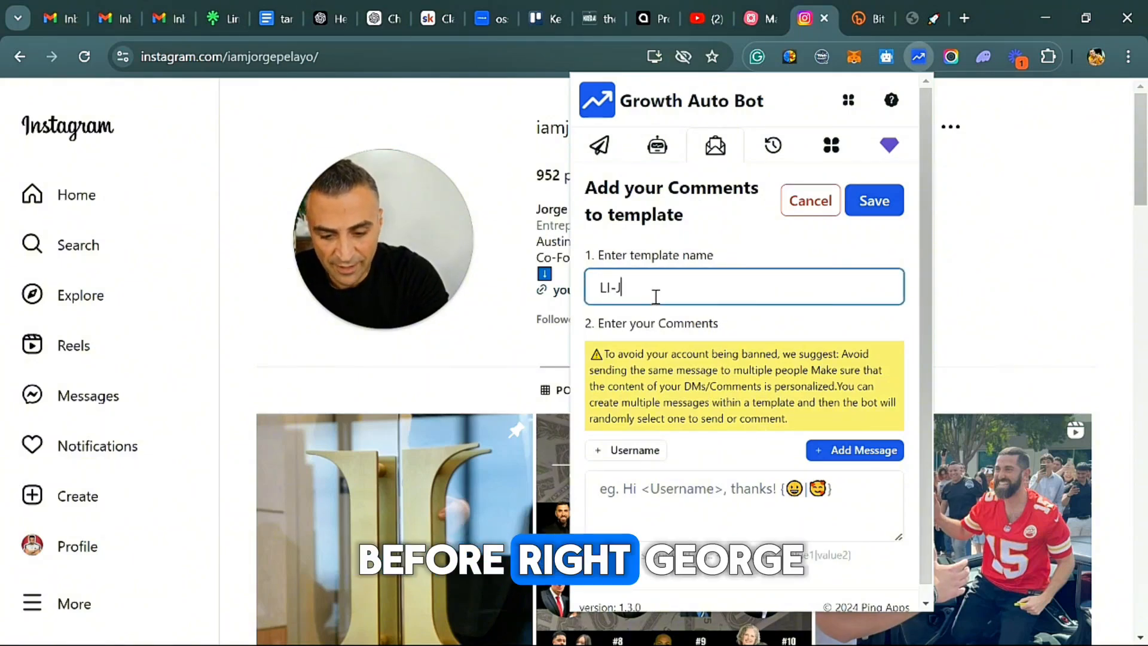
text(eorge)
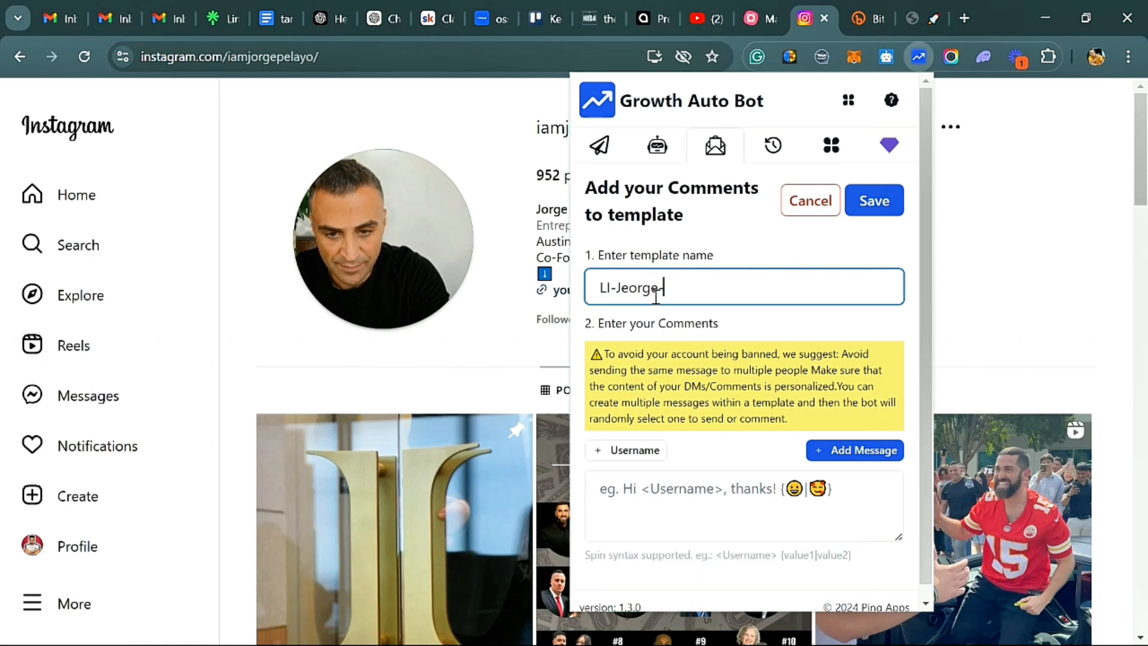
text(-PHP)
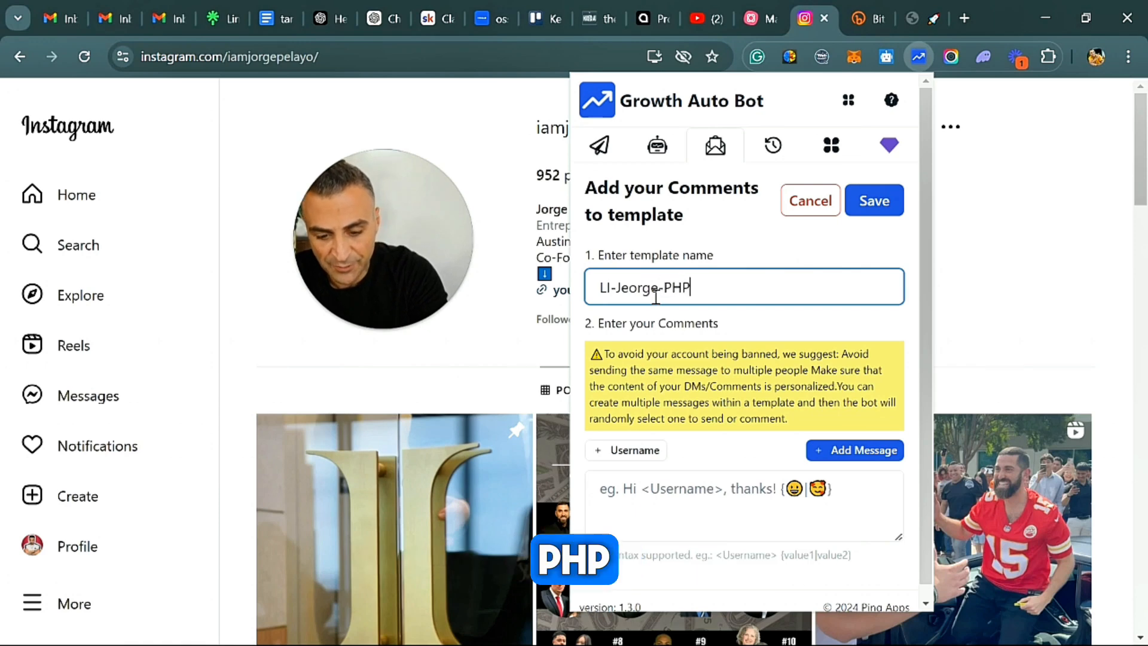
Paste the copied emoji comments, cut everything after the first line, and add that first comment as a message.
right_click(648, 486)
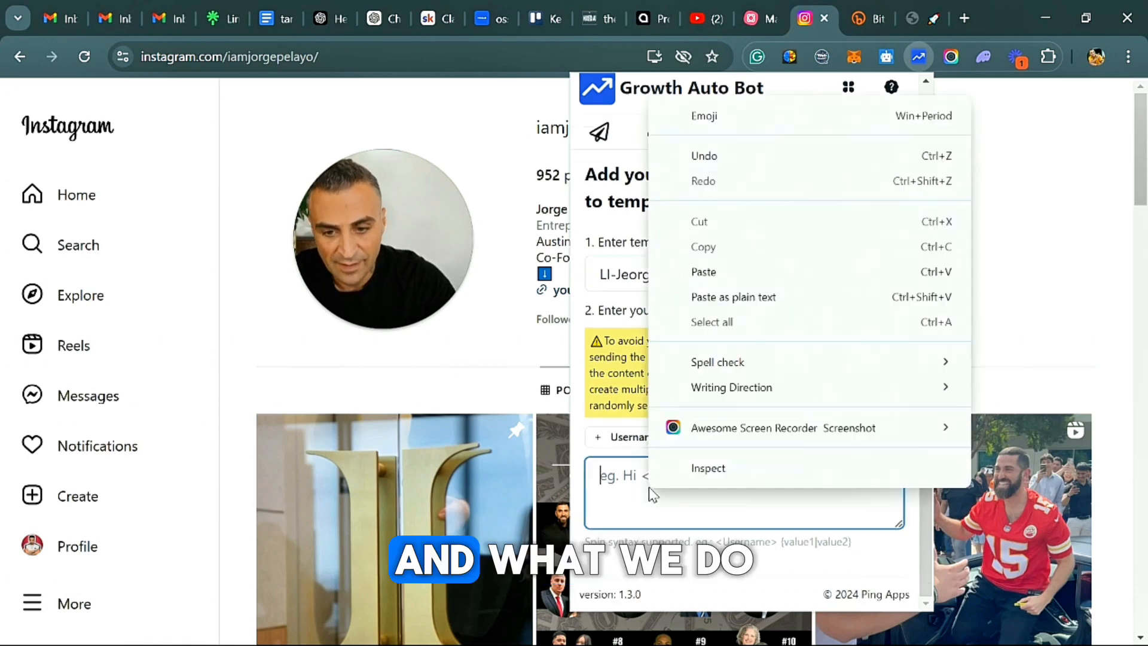
click(713, 284)
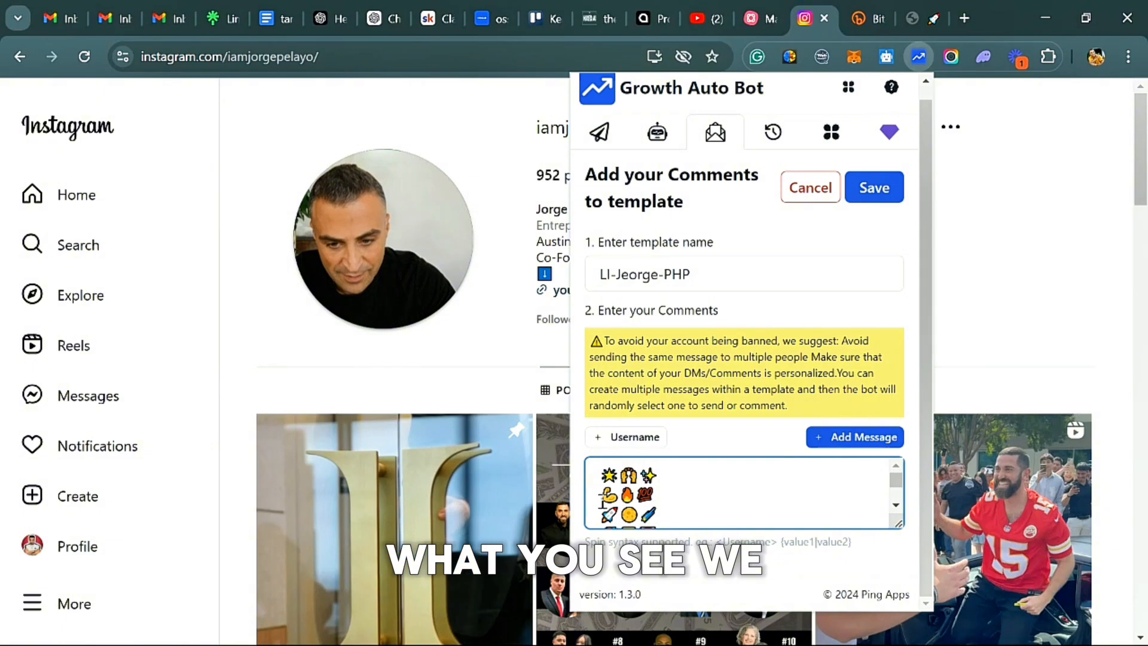
key(ctrl+a)
right_click(651, 488)
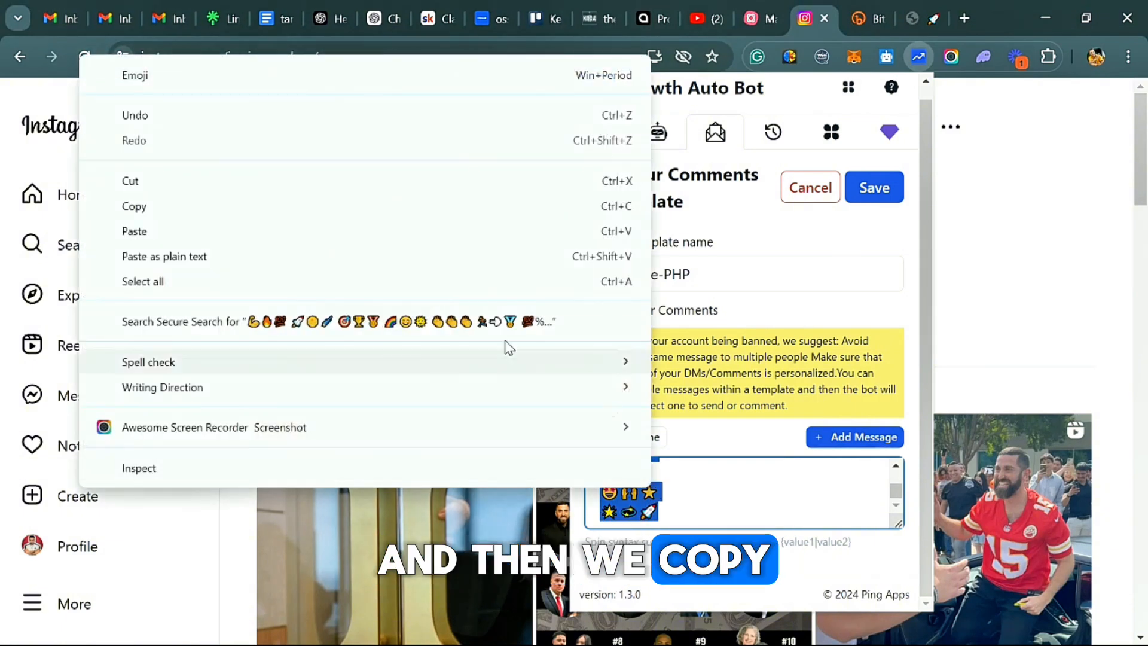
click(269, 206)
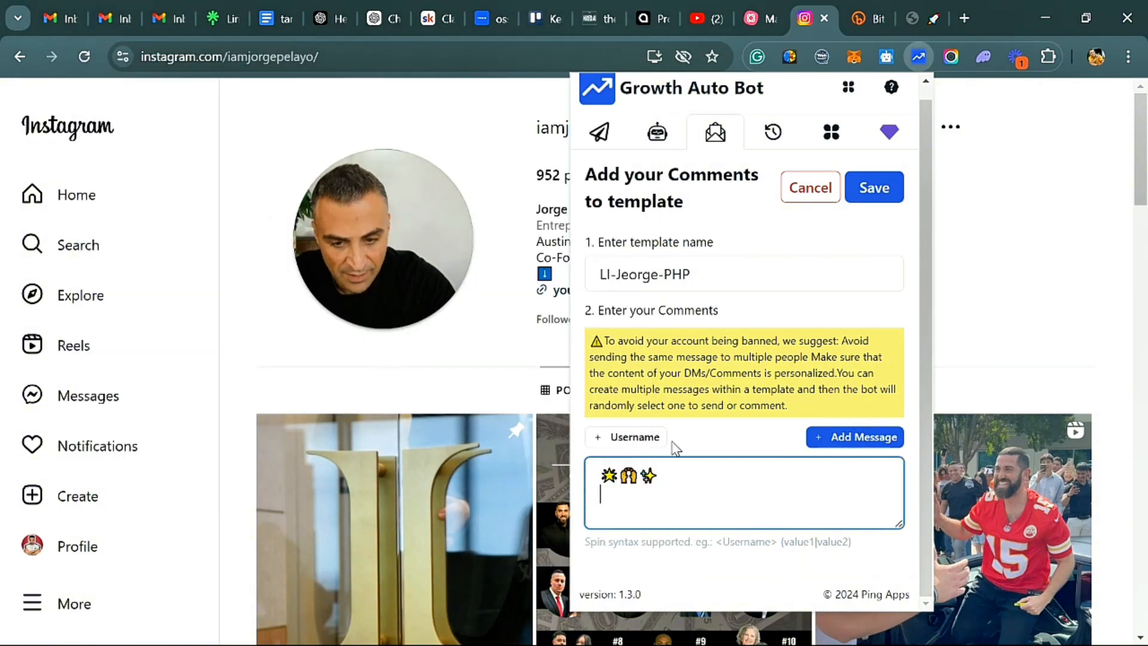
scroll(677, 445, up, 1)
click(855, 450)
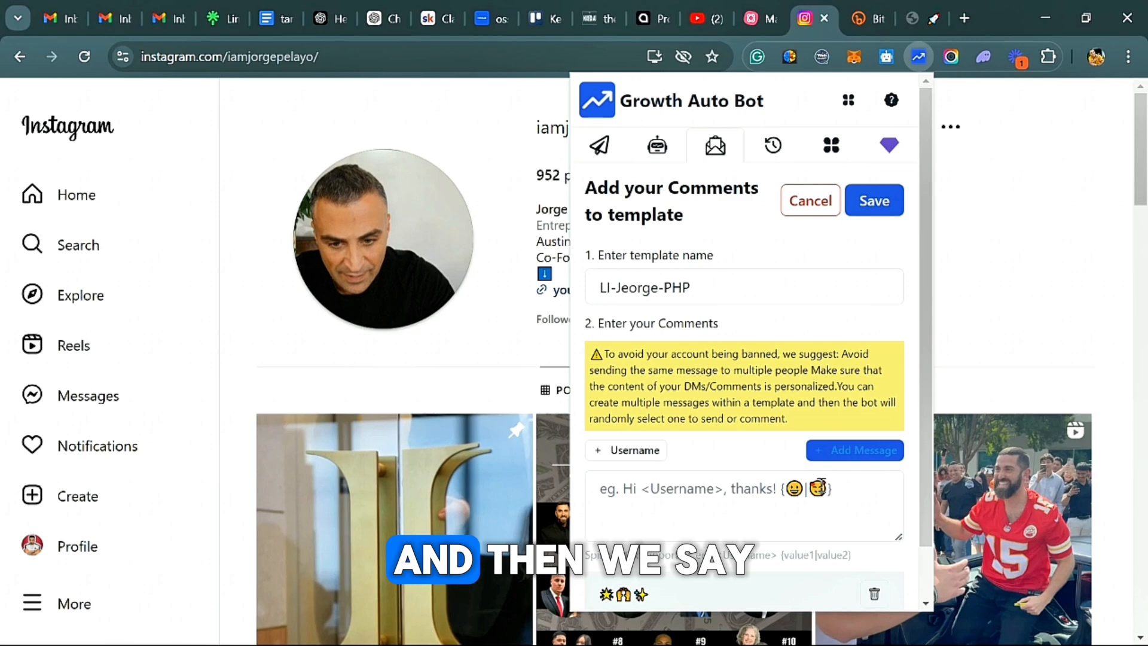
Paste the remaining comments, cut all but 💪🔥💯, and add it as the second message.
right_click(617, 494)
click(709, 277)
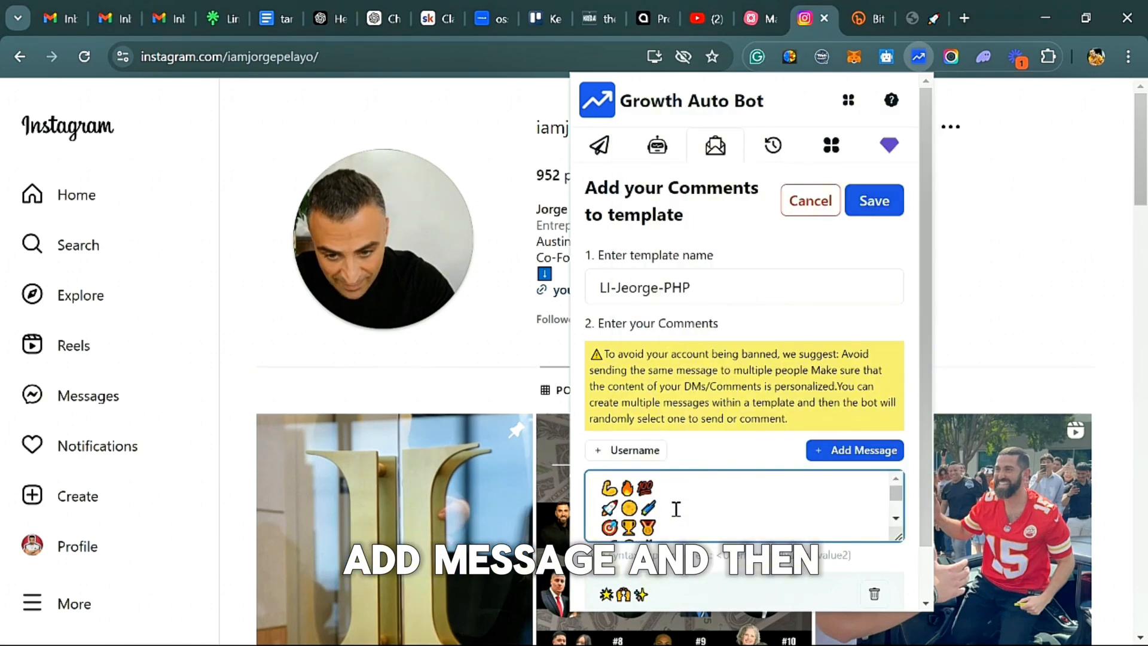
drag(644, 524, 661, 553)
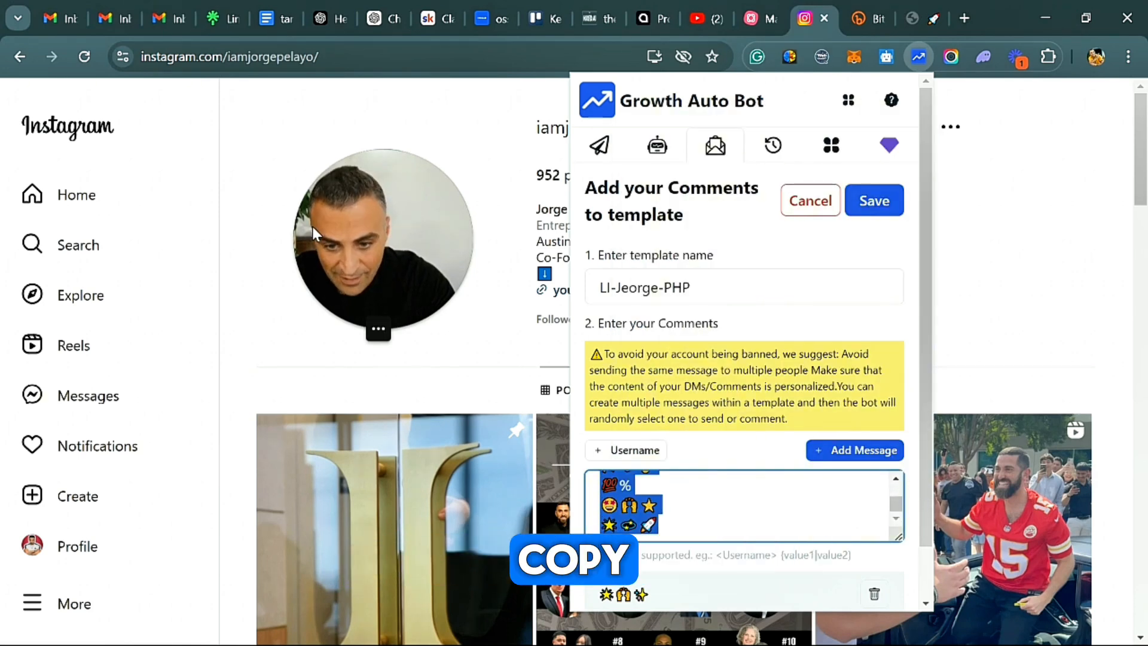
key(ctrl+x)
click(855, 450)
Paste the comments still left, cut everything after their first line, and add that line as the third message.
right_click(675, 499)
click(735, 280)
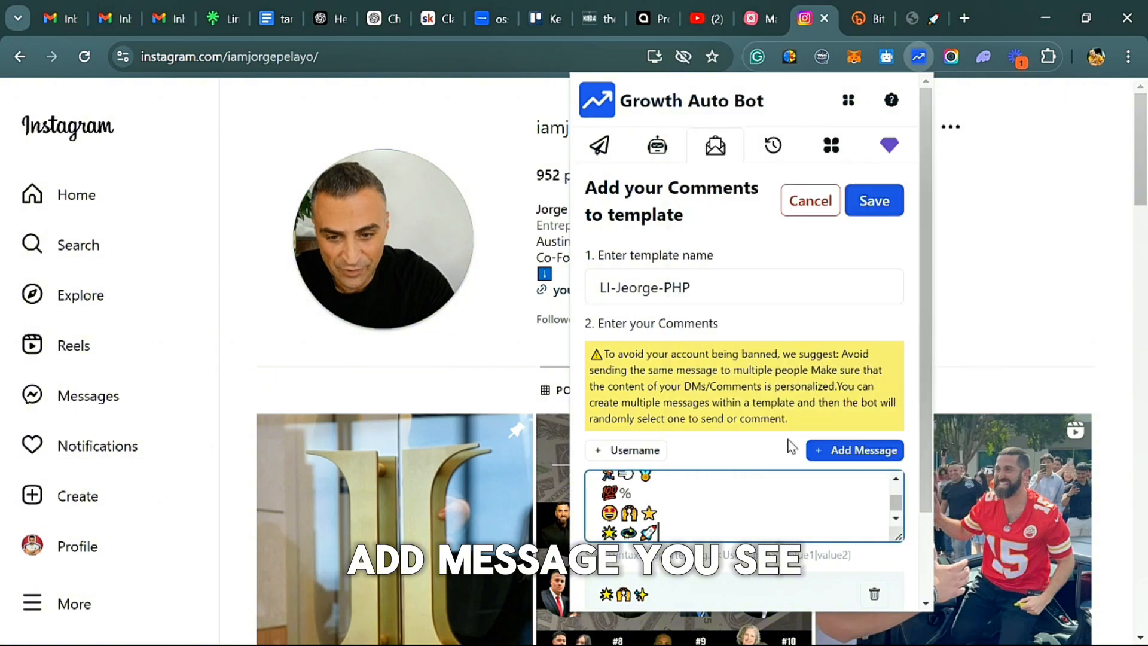
key(ctrl+a)
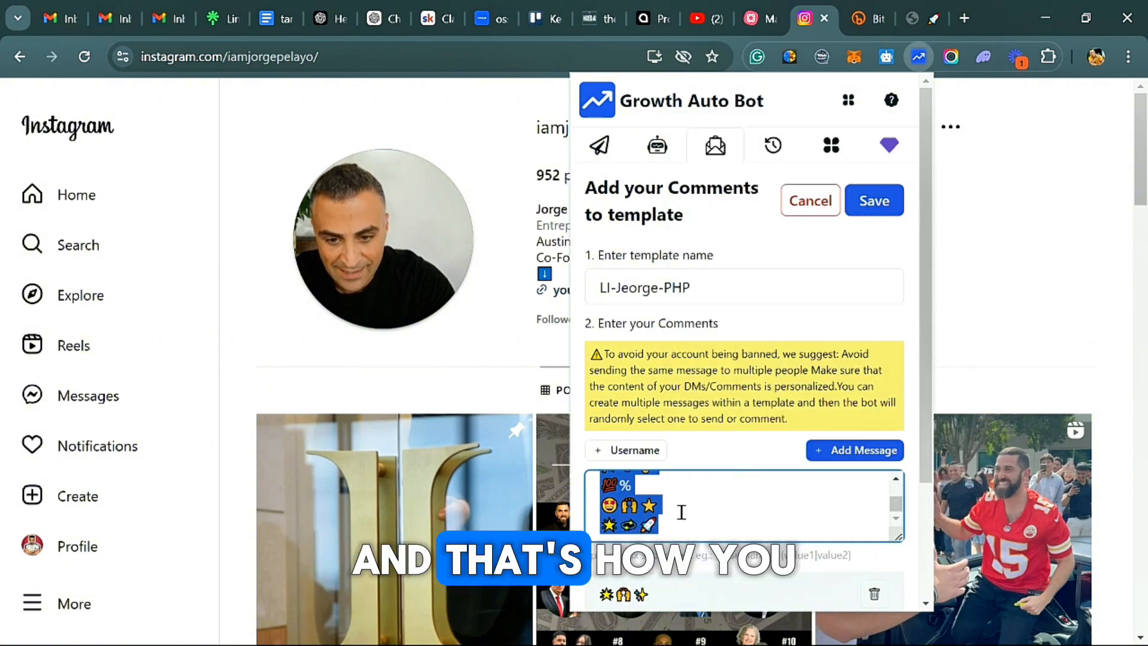
right_click(679, 510)
click(323, 228)
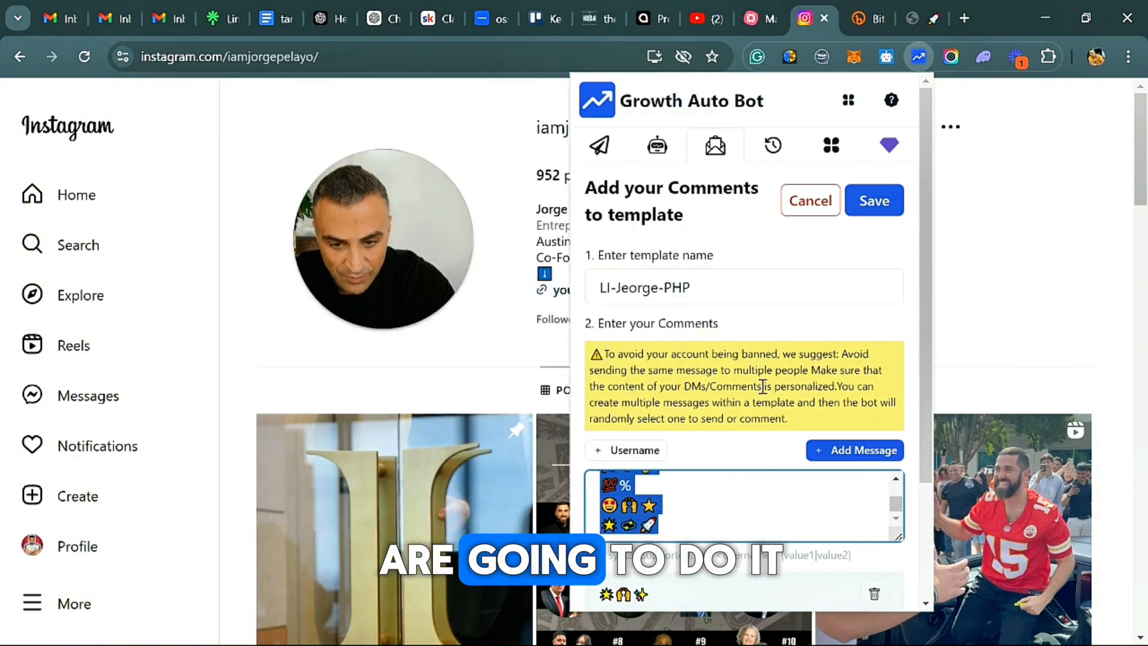
key(BackSpace)
click(851, 450)
Check the list of added emoji comments and save the comment template.
scroll(648, 402, down, 4)
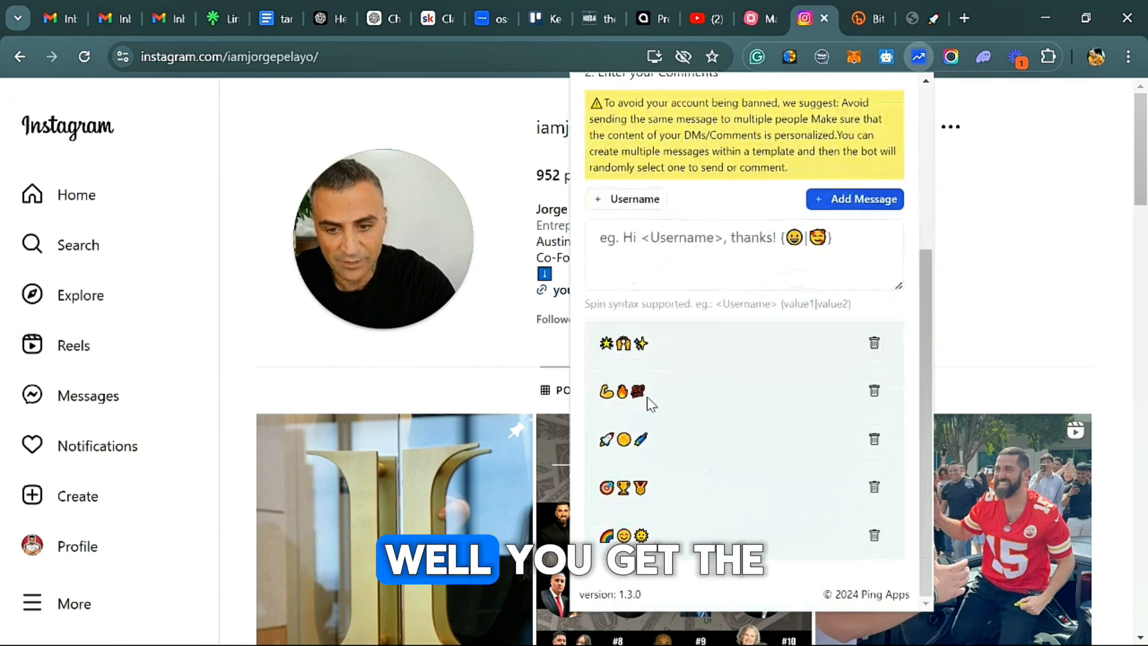
scroll(750, 435, up, 5)
click(877, 206)
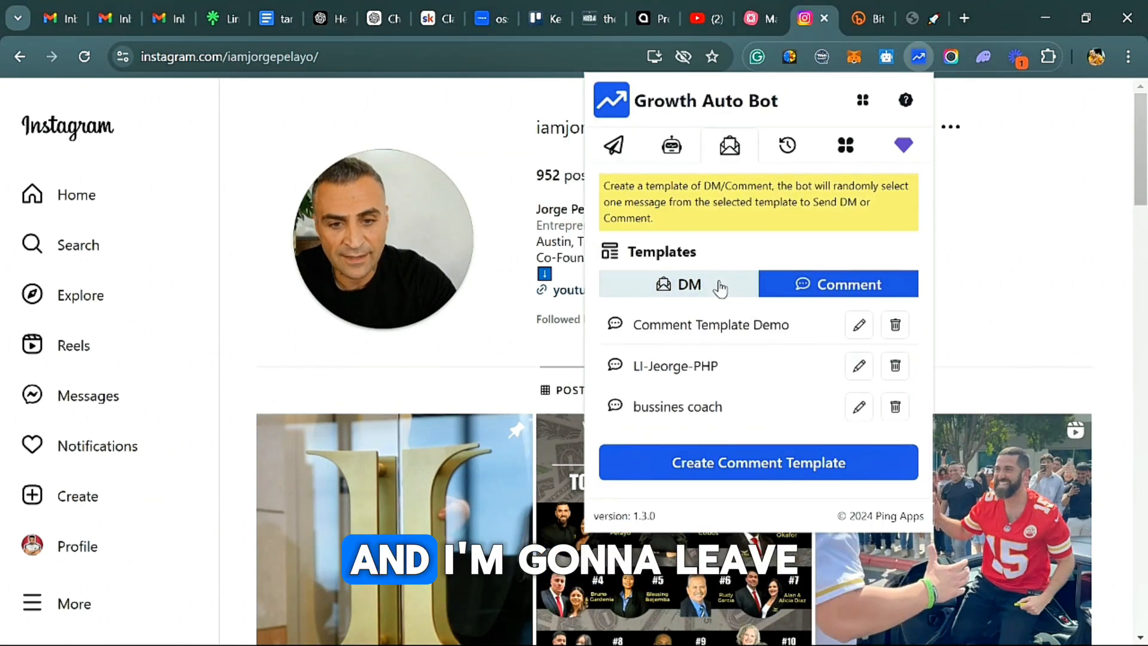
Edit the LI followers bot to also comment on posts using the new LI comment template, and save it.
click(675, 148)
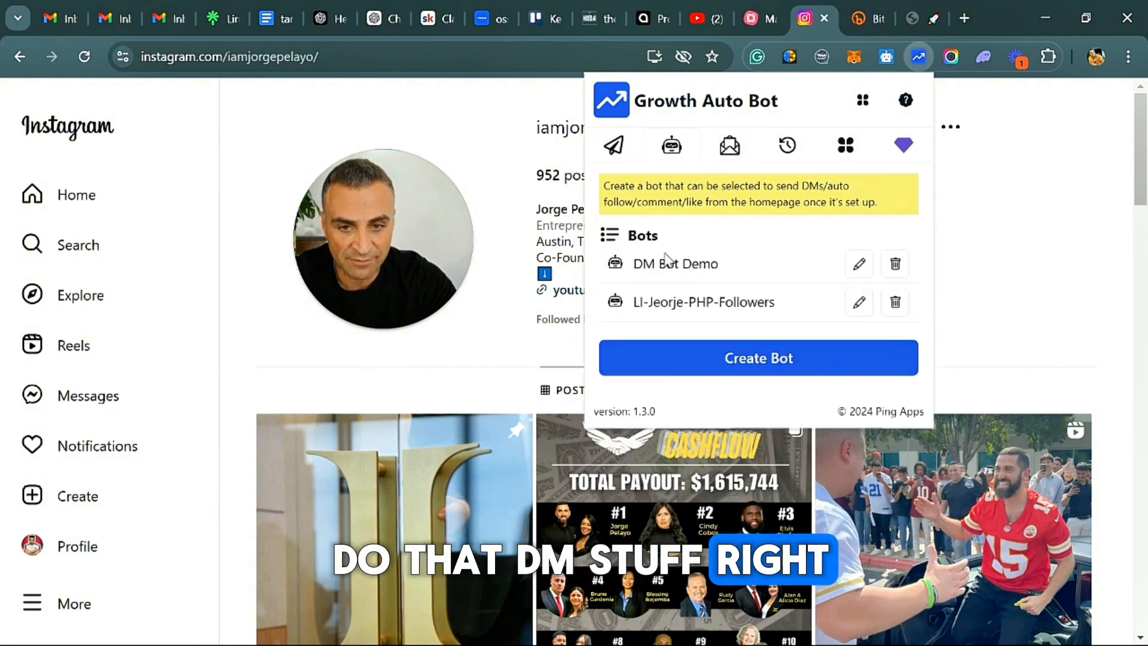
click(859, 302)
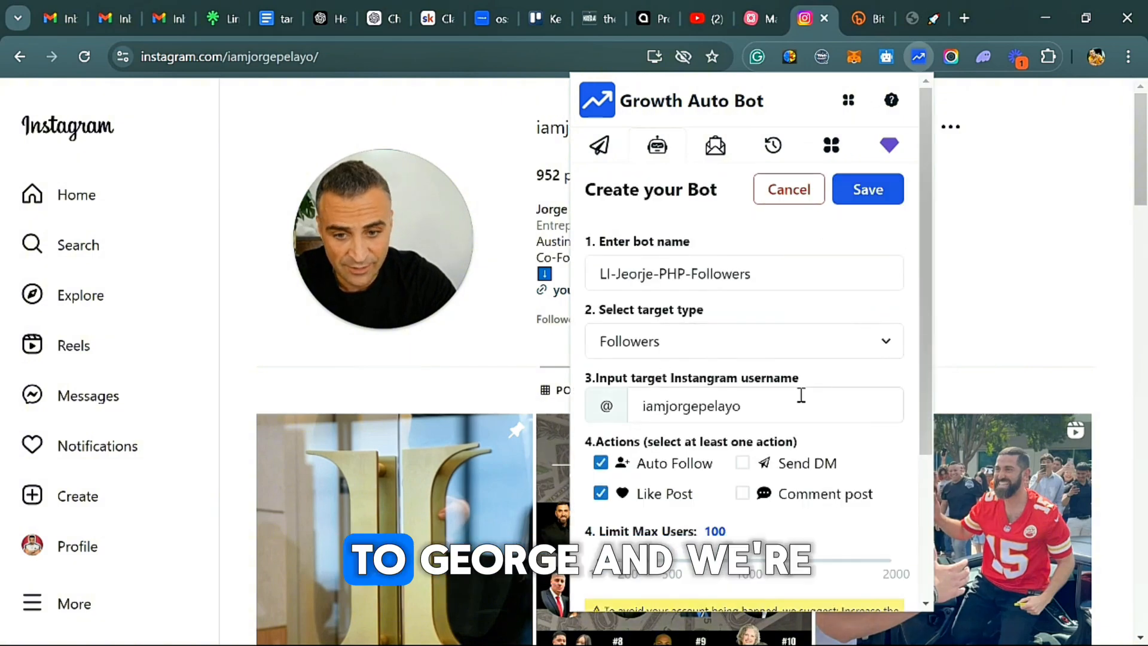
scroll(639, 309, down, 2)
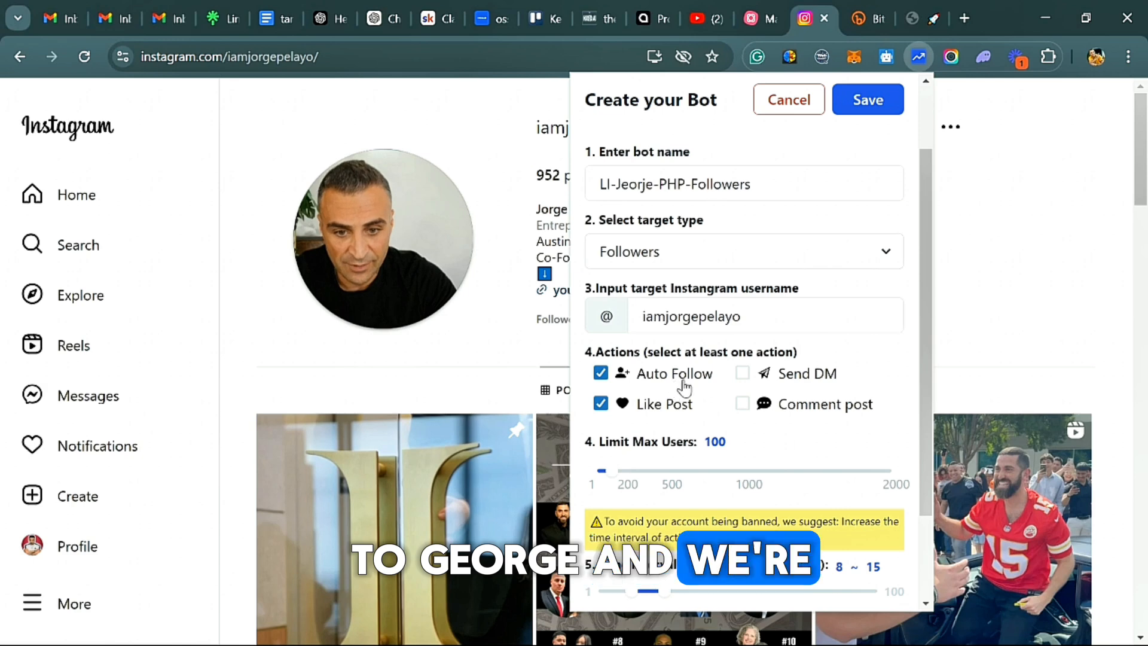
scroll(685, 387, down, 2)
click(743, 315)
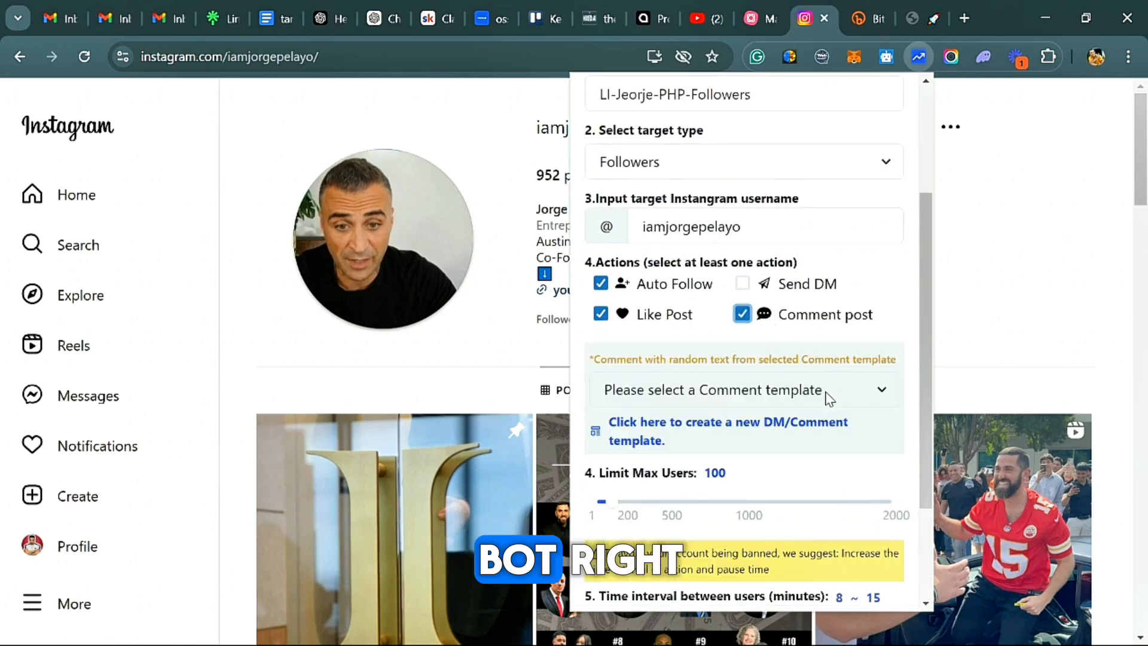
click(775, 394)
click(681, 474)
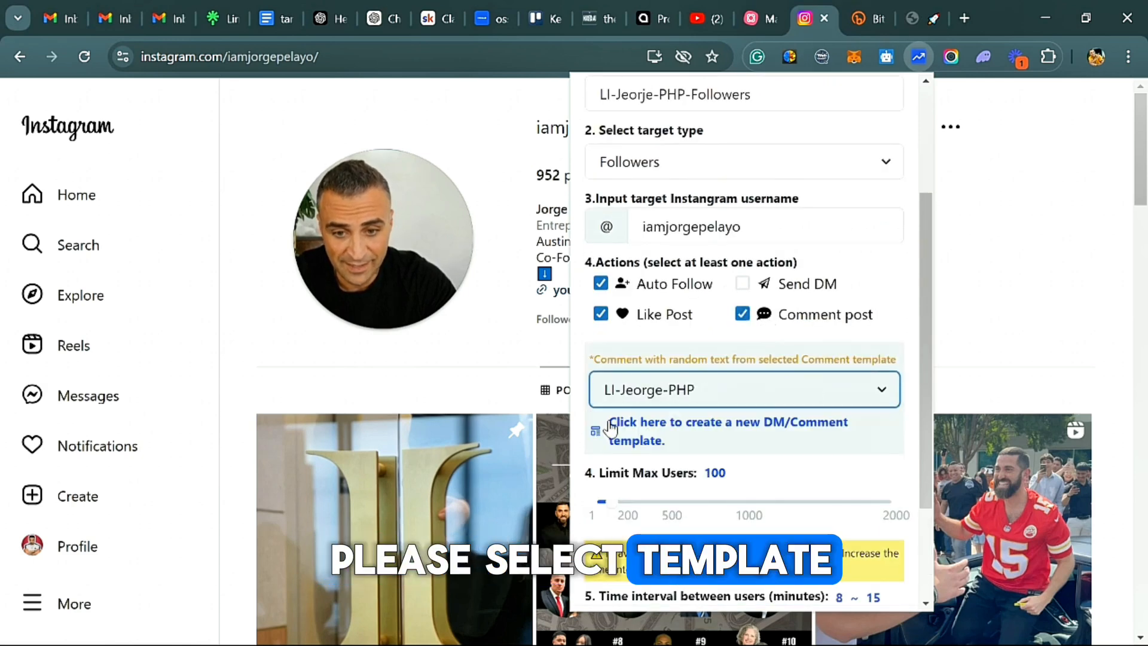
scroll(756, 448, down, 1)
scroll(757, 449, down, 1)
scroll(756, 448, up, 5)
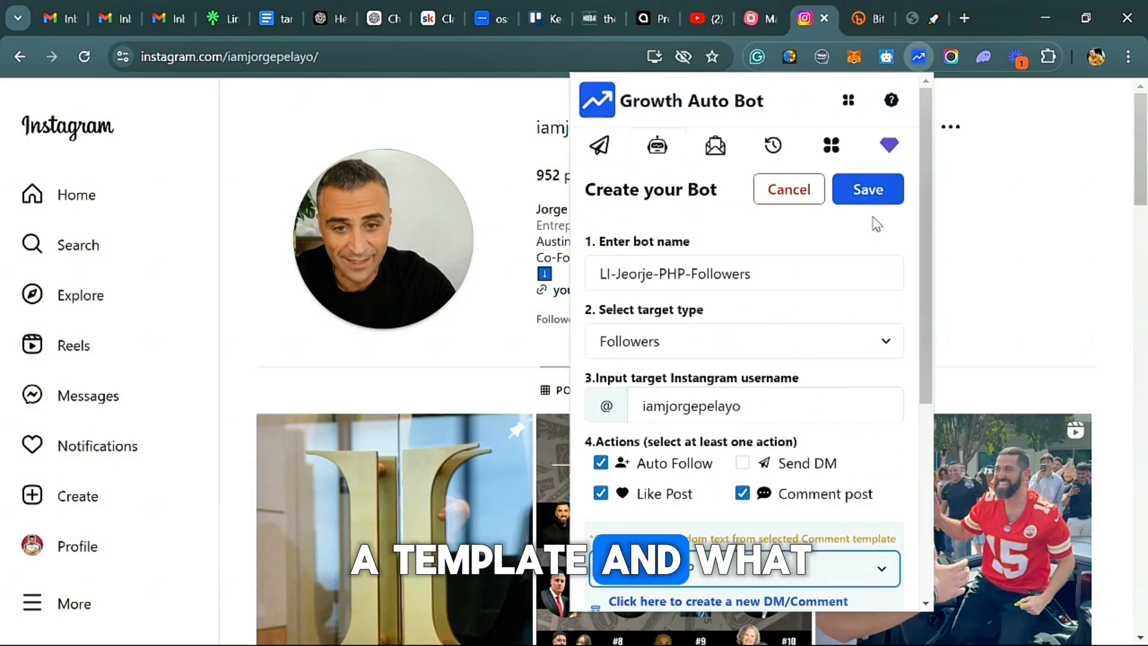
click(867, 190)
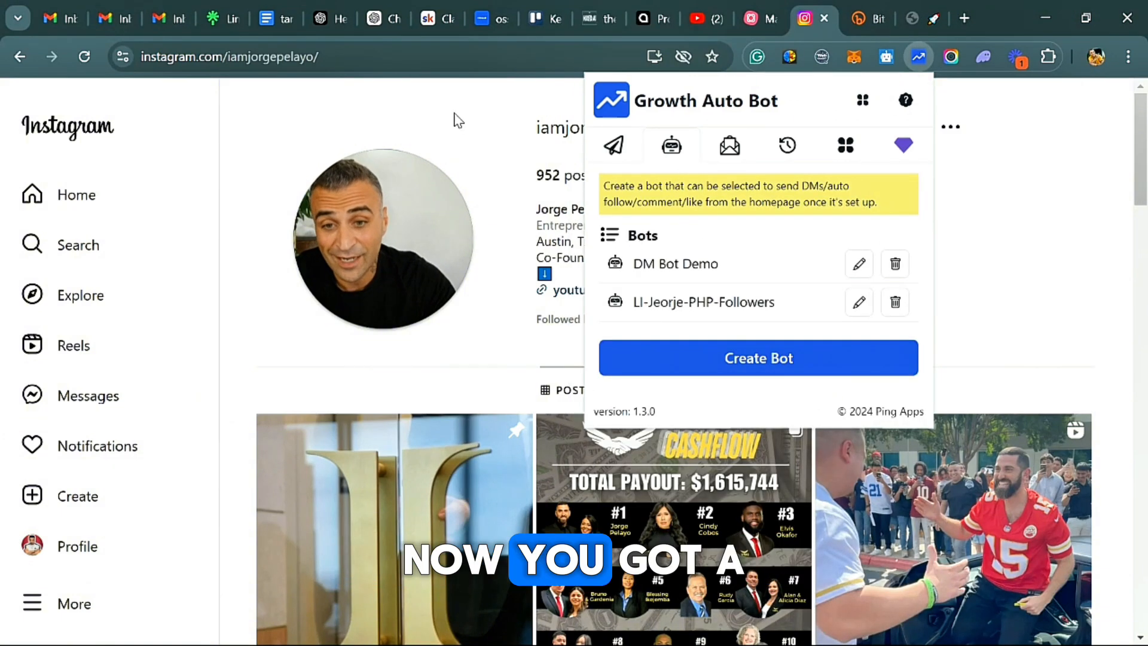
Select the LI followers bot as the bot to run.
click(614, 150)
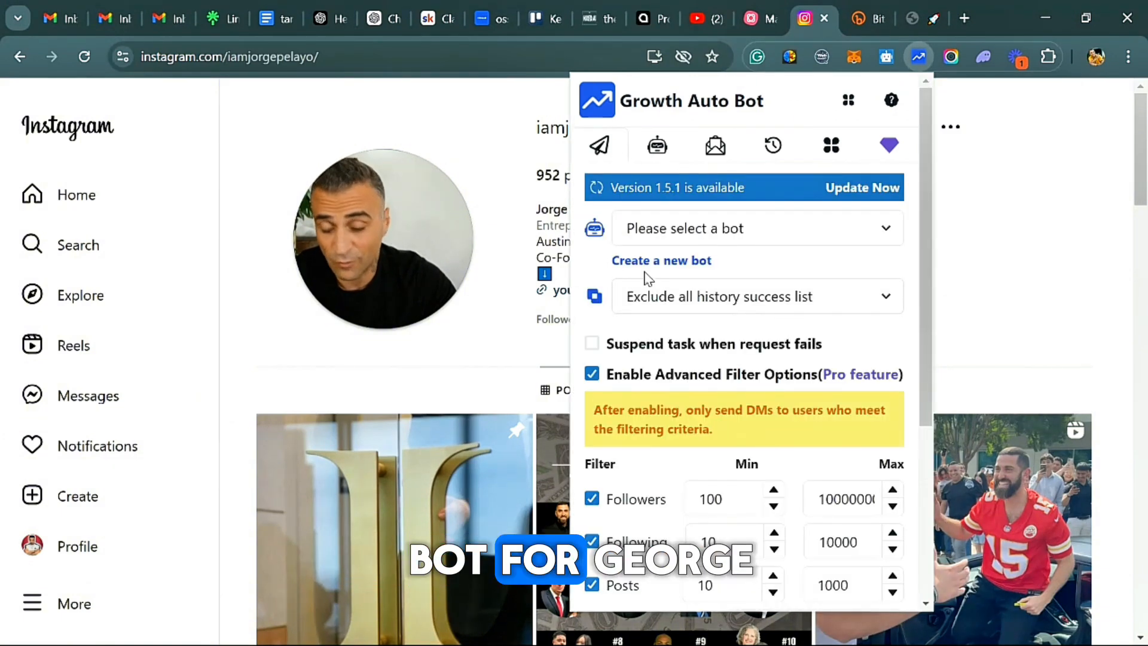
click(762, 242)
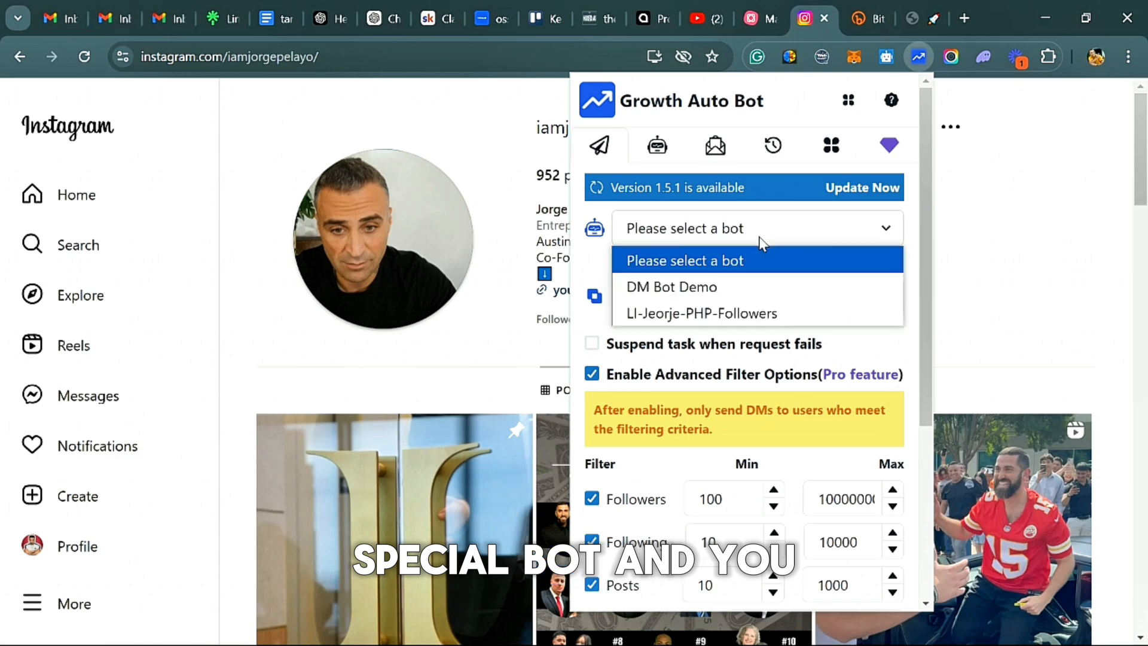
click(684, 311)
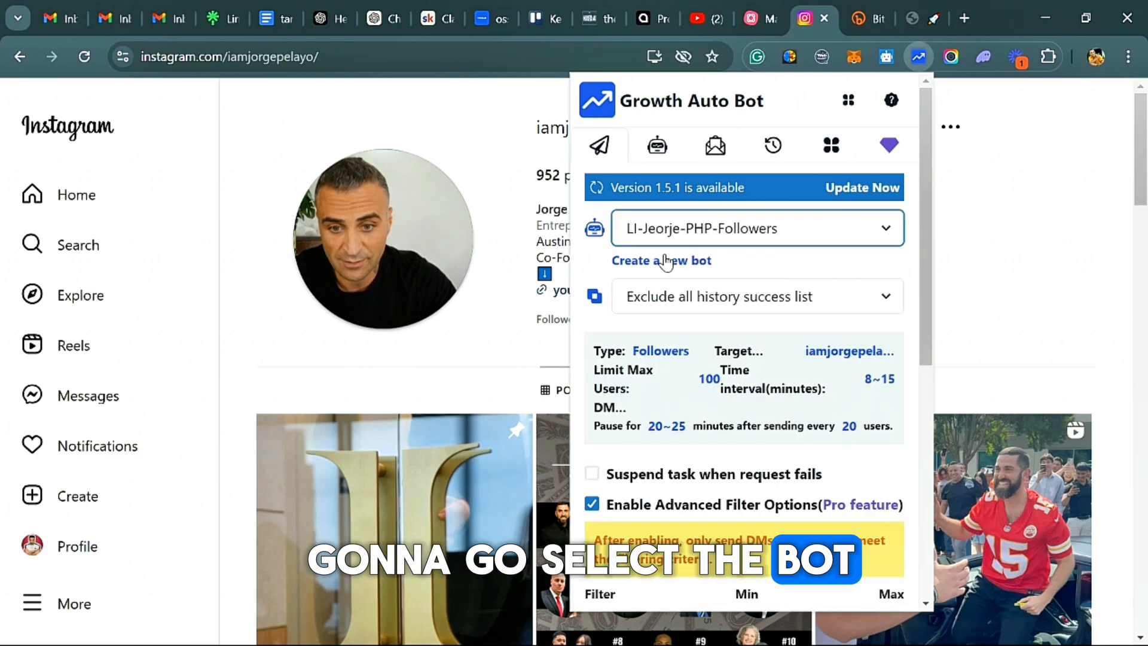
Review the bot's advanced filter options and start the bot working with Public Accounts as the private-account filter.
scroll(646, 281, down, 7)
scroll(763, 266, up, 3)
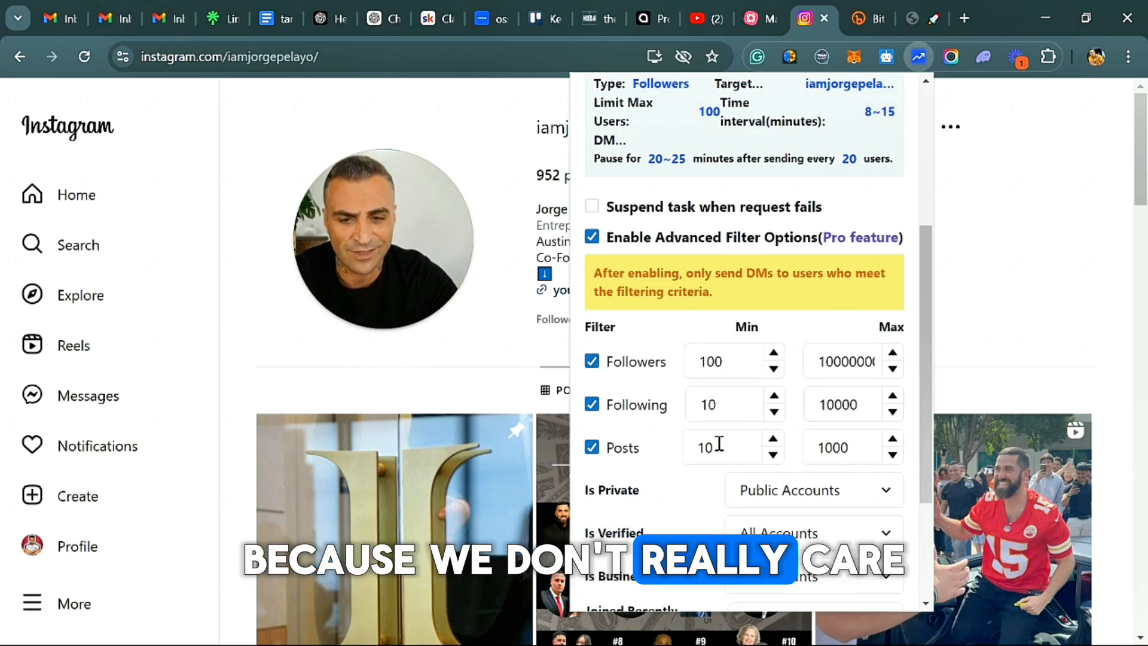
scroll(789, 415, down, 2)
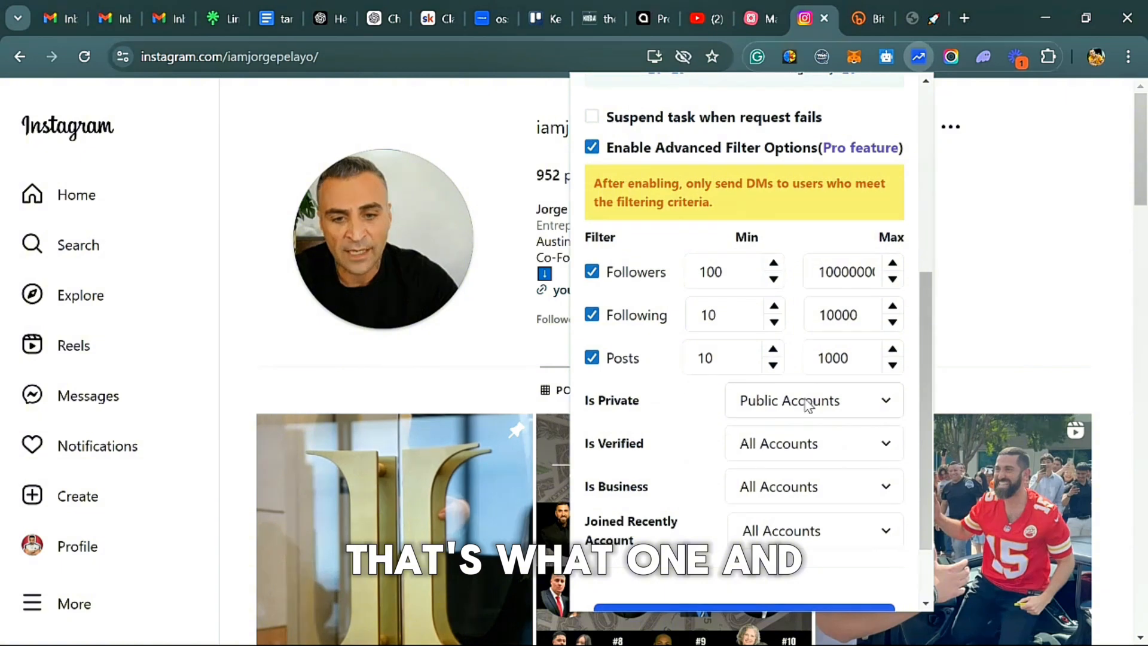
scroll(759, 409, down, 2)
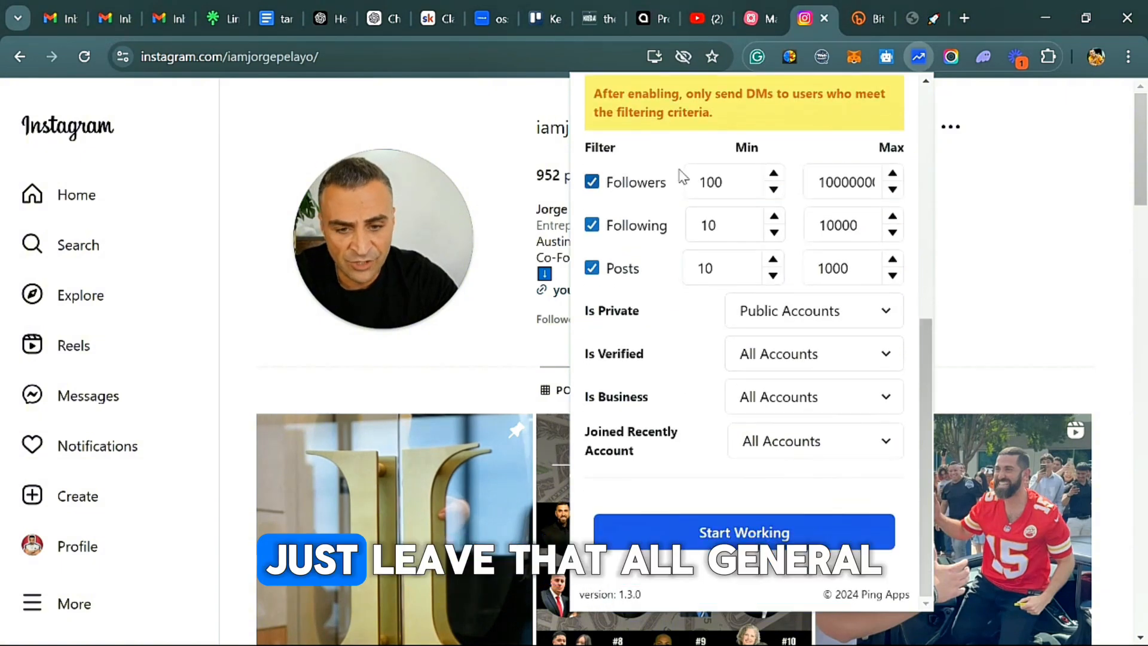
click(762, 532)
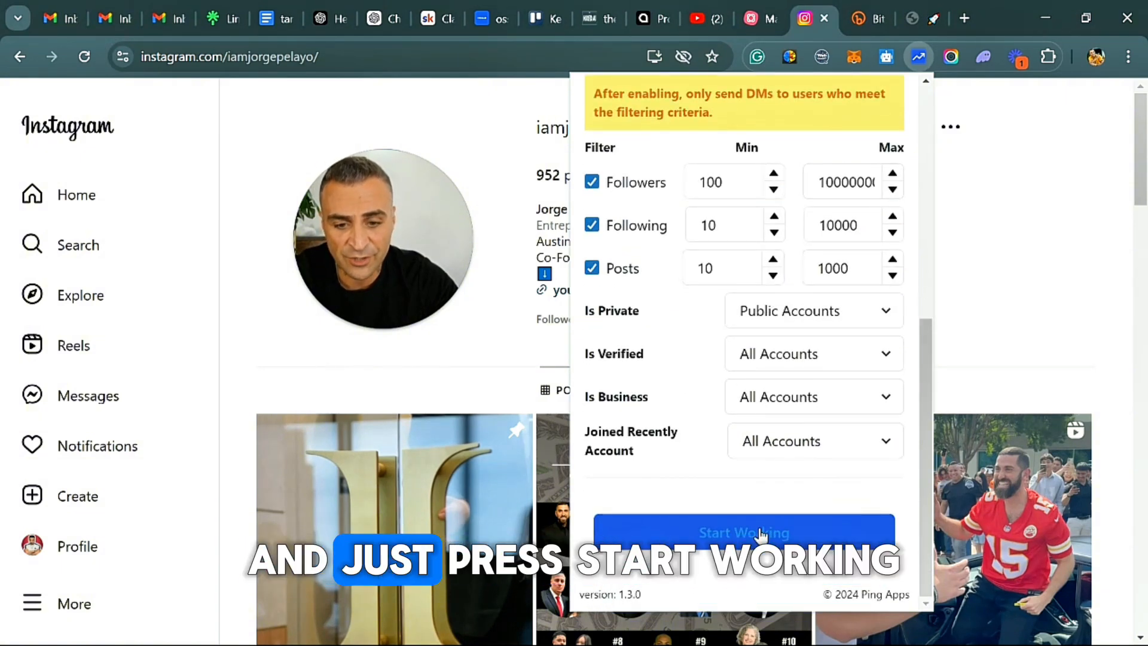